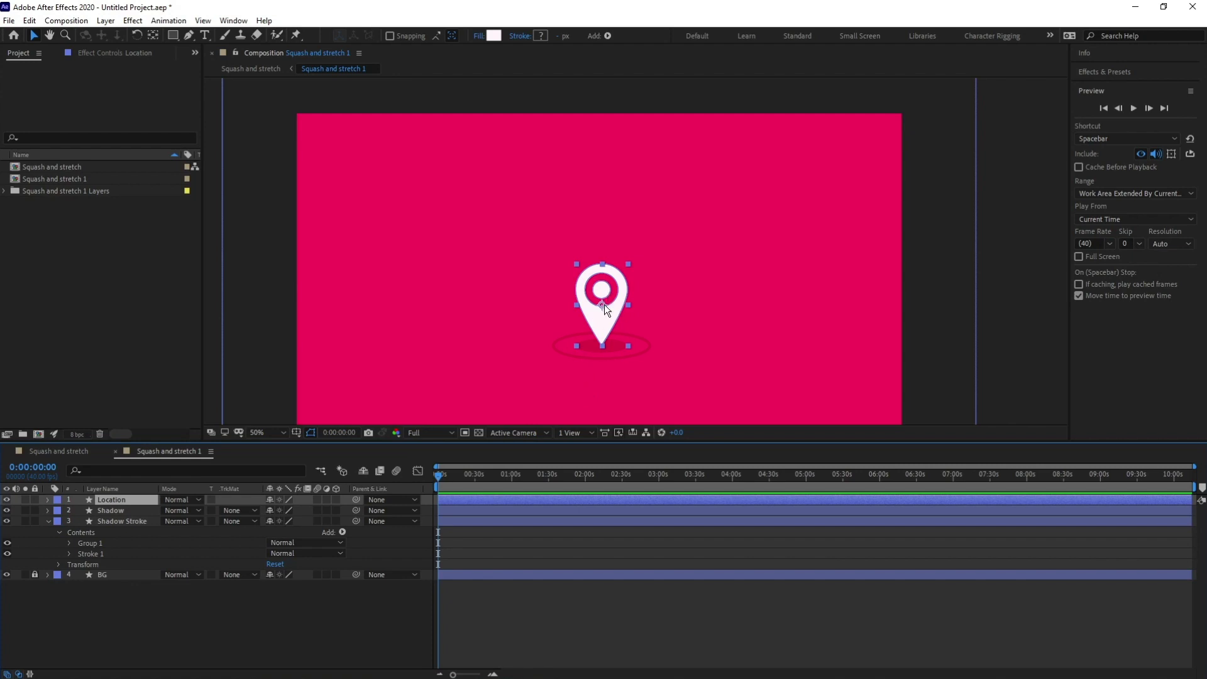
Move the Location pin's anchor point to its bottom tip and place the pin straight up, just above the composition
{"action": "key", "text": "y"}
{"action": "left_click_drag", "start_coordinate": [602, 305], "coordinate": [585, 93]}
{"action": "key", "text": "v"}
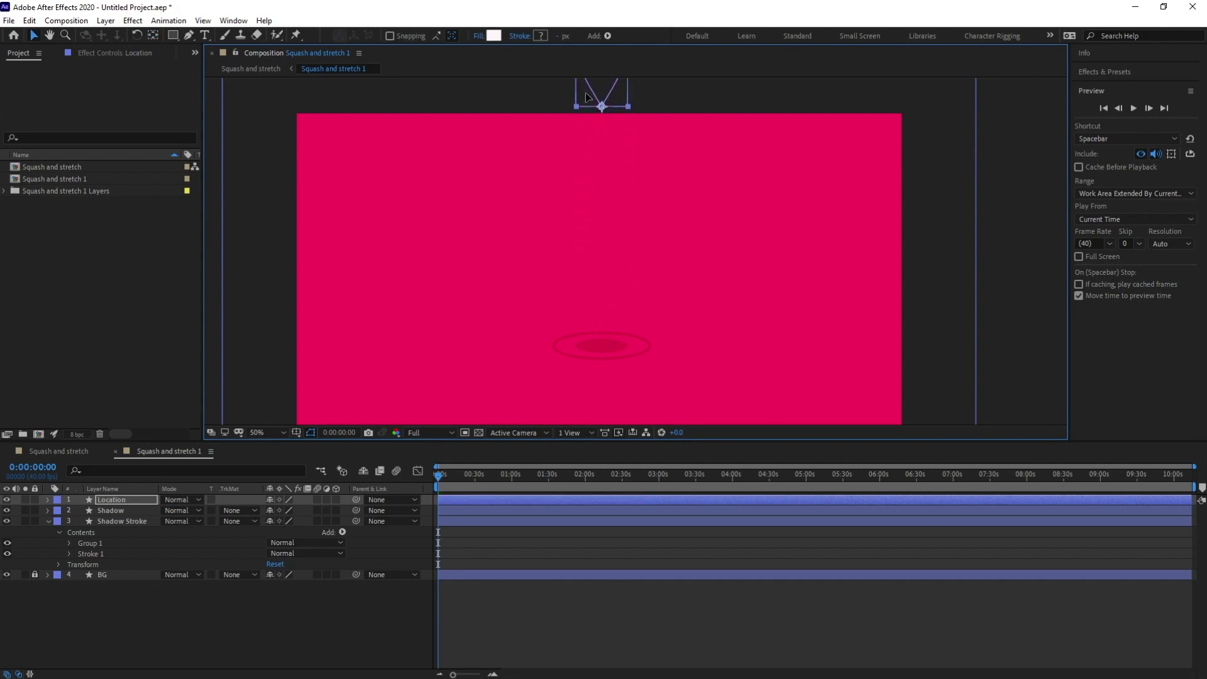
Add Position and Scale keyframes to the Location layer at frame 0 and show only its keyframed properties
{"action": "left_click", "coordinate": [133, 499]}
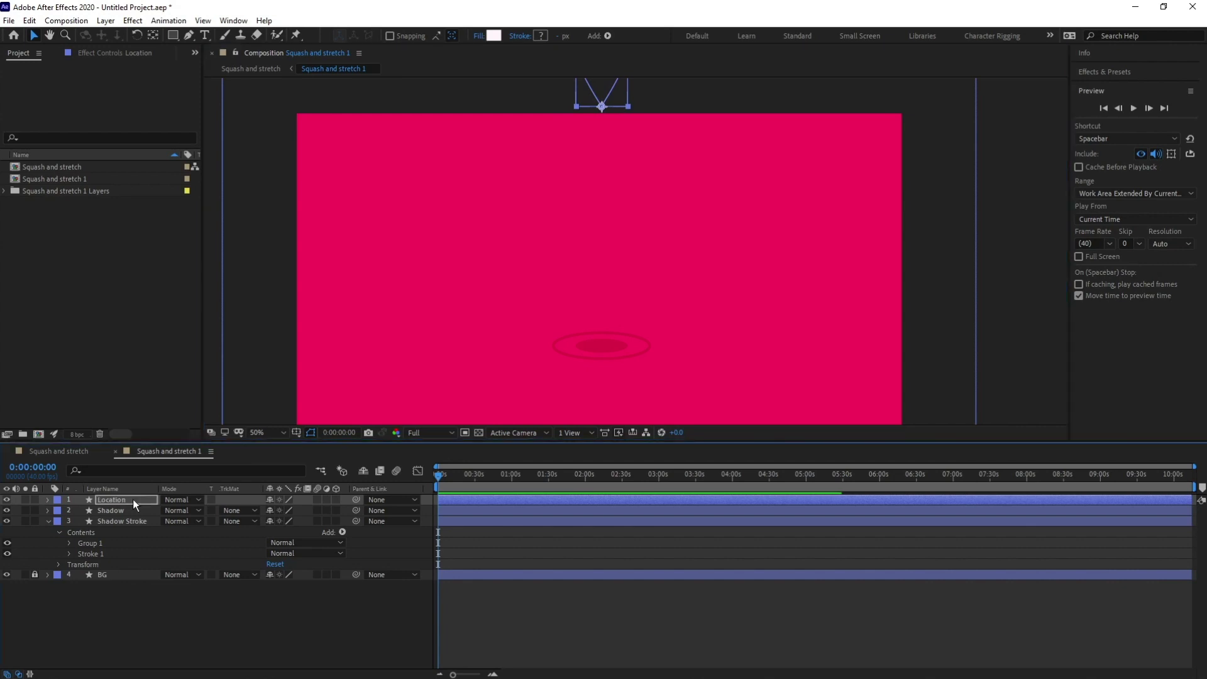
{"action": "key", "text": "p"}
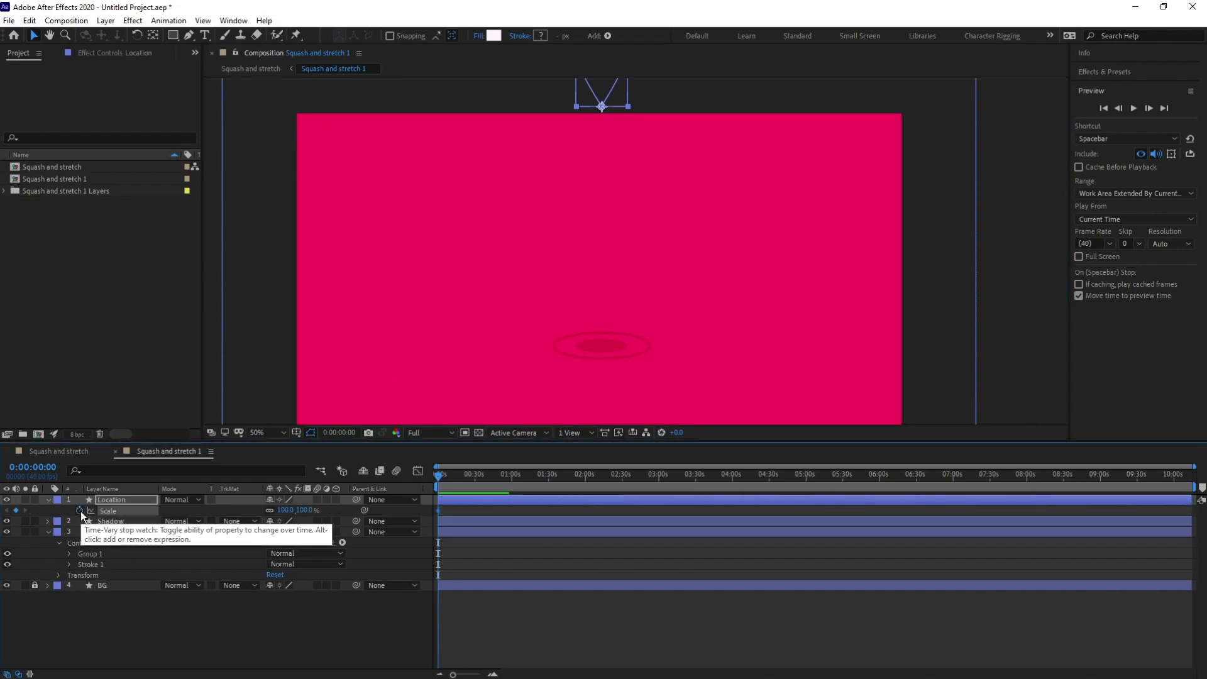
{"action": "key", "text": "p"}
{"action": "key", "text": "s"}
{"action": "key", "text": "u"}
{"action": "key", "text": "u"}
{"action": "key", "text": "u"}
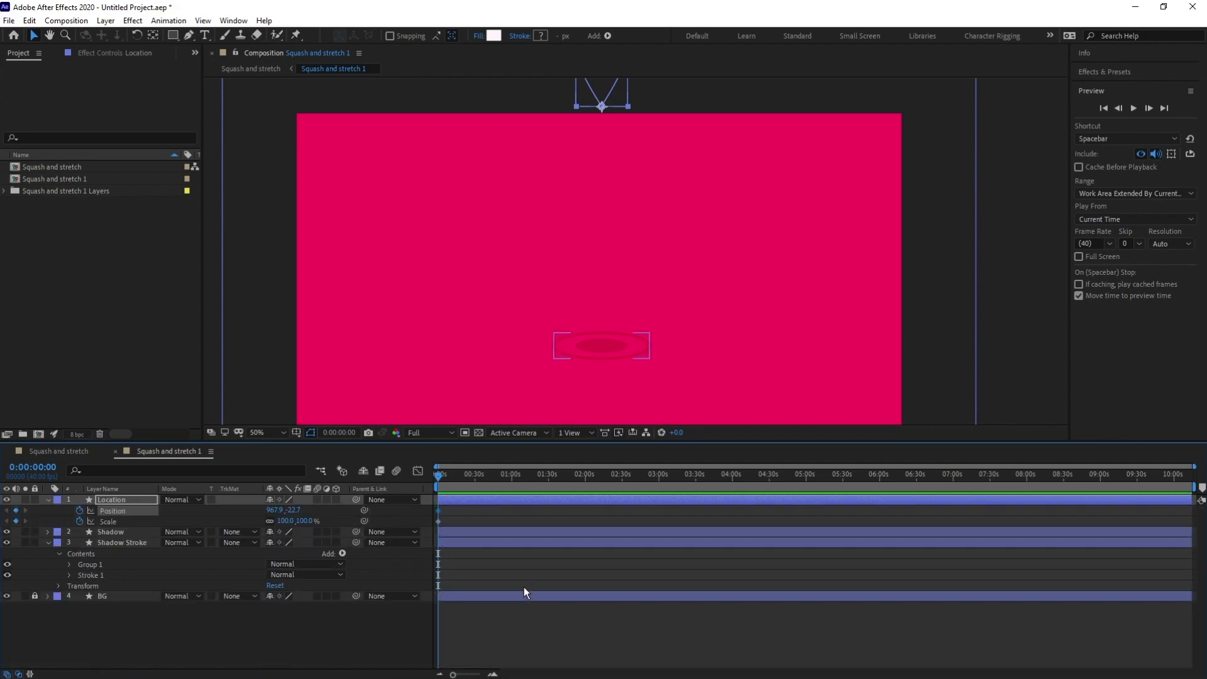
At frame 12, move the Location pin straight down so its tip rests on the shadow, at about Y 737
{"action": "key", "text": "="}
{"action": "left_click", "coordinate": [35, 466]}
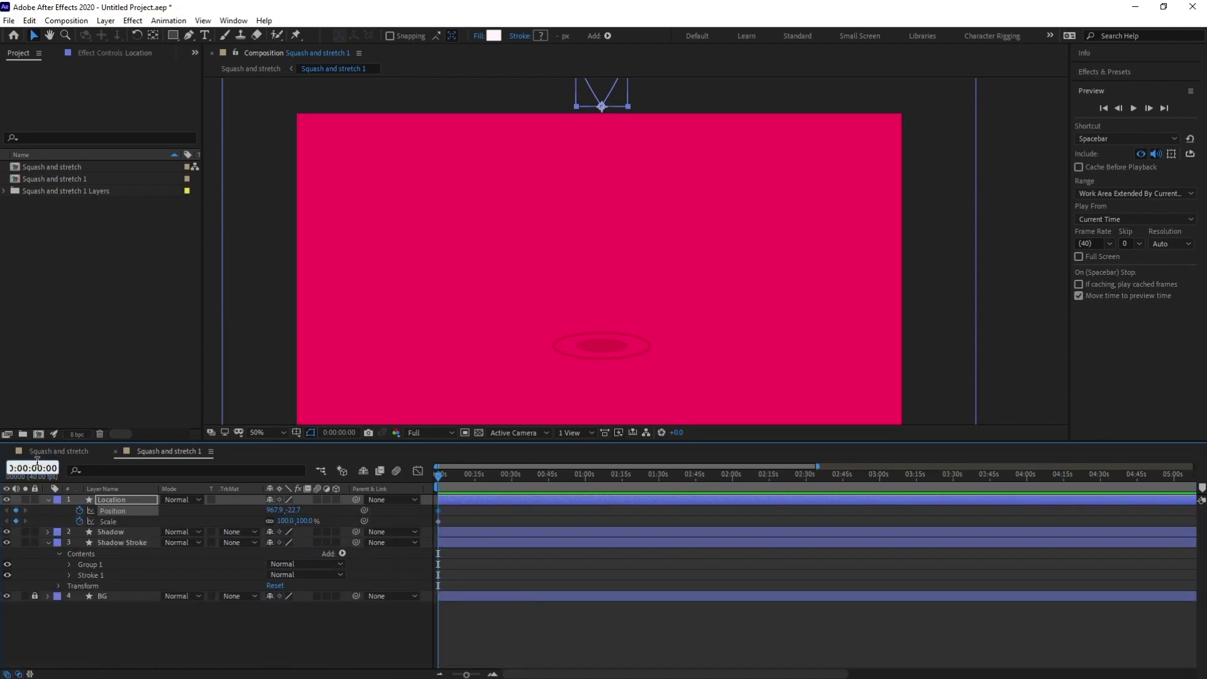
{"action": "type", "text": "12"}
{"action": "key", "text": "Return"}
{"action": "key", "text": "="}
{"action": "key", "text": "="}
{"action": "key", "text": "="}
{"action": "key", "text": "="}
{"action": "key", "text": "="}
{"action": "key", "text": "="}
{"action": "key", "text": "h"}
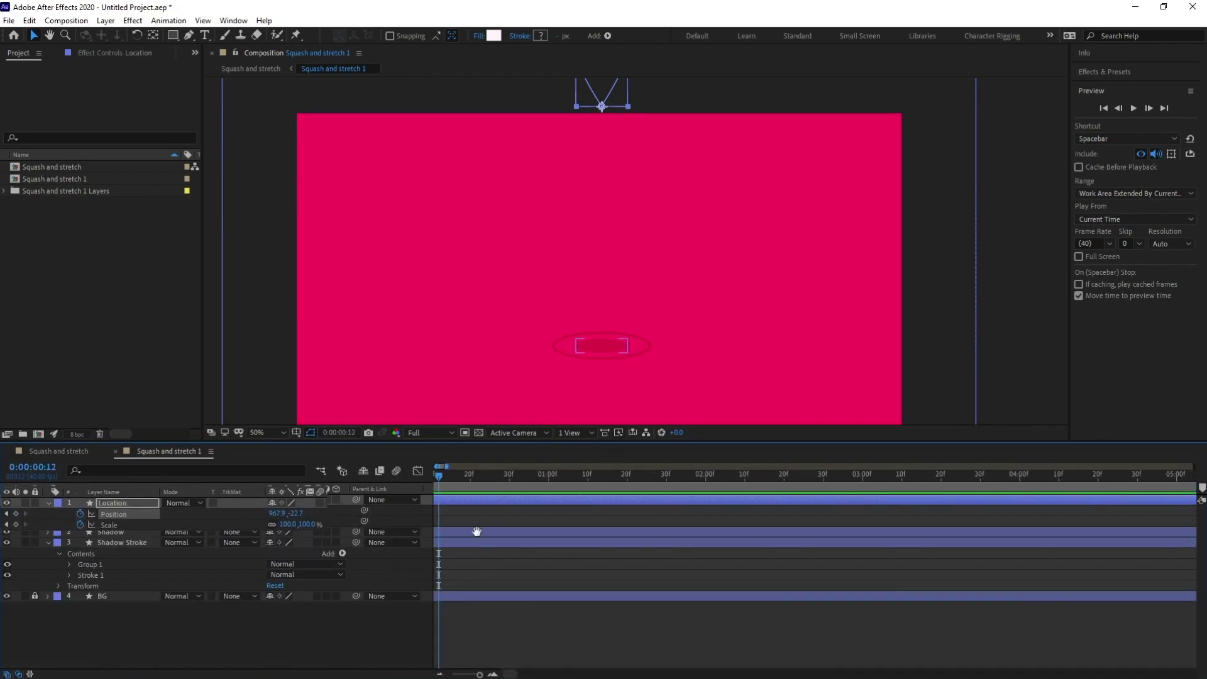
{"action": "left_click_drag", "start_coordinate": [679, 225], "coordinate": [693, 234]}
{"action": "key", "text": "v"}
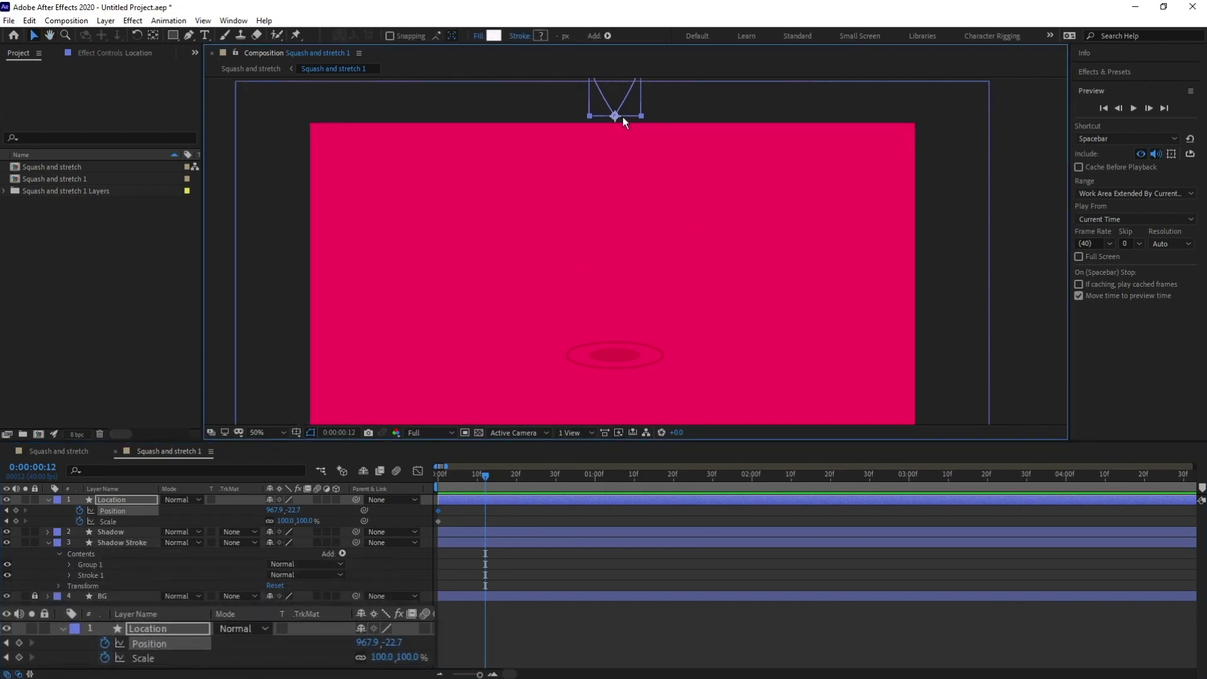
{"action": "left_click_drag", "start_coordinate": [618, 113], "coordinate": [624, 341]}
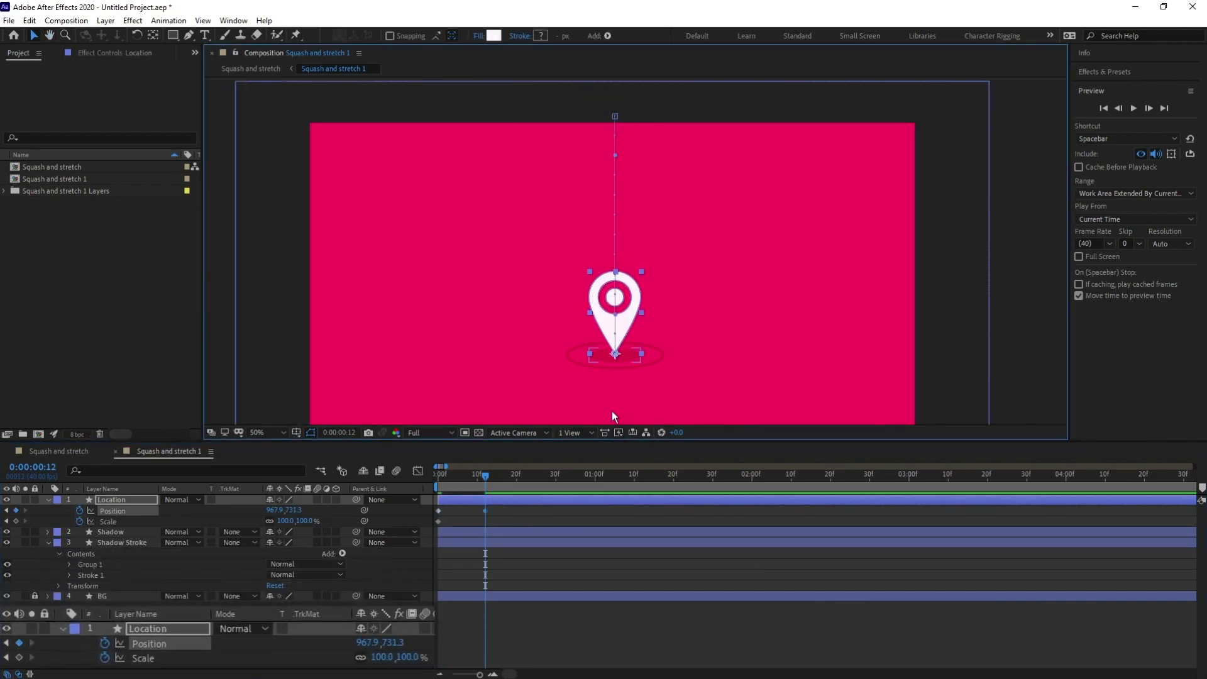
Apply Easy Ease to both Position keyframes of the Location layer and show their curves in the graph editor
{"action": "left_click_drag", "start_coordinate": [500, 508], "coordinate": [411, 514]}
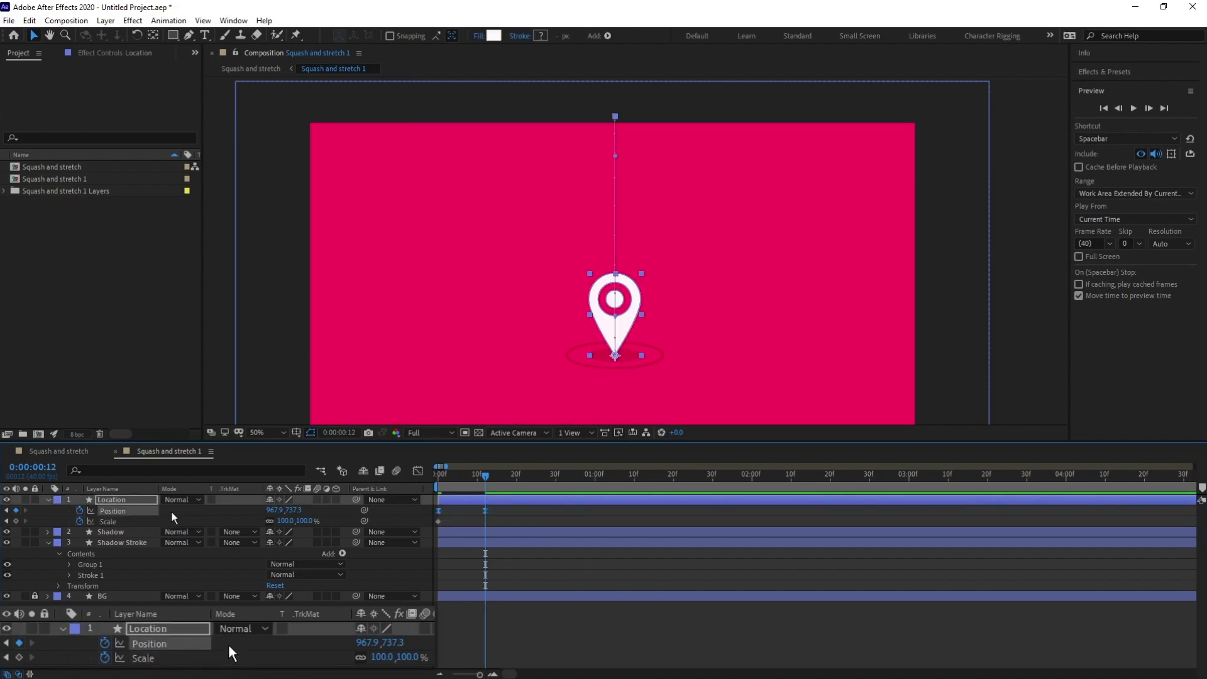
{"action": "key", "text": "F9"}
{"action": "left_click", "coordinate": [417, 471]}
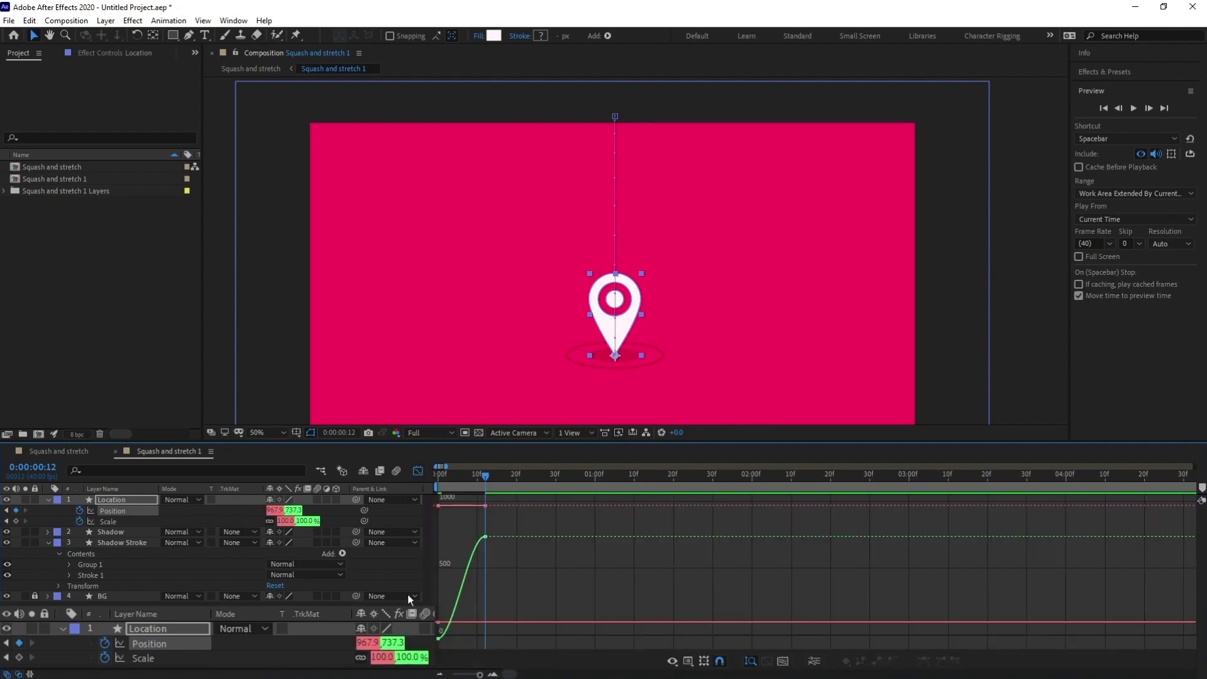
Separate the Location layer's Position into individual X and Y dimensions
{"action": "right_click", "coordinate": [138, 510]}
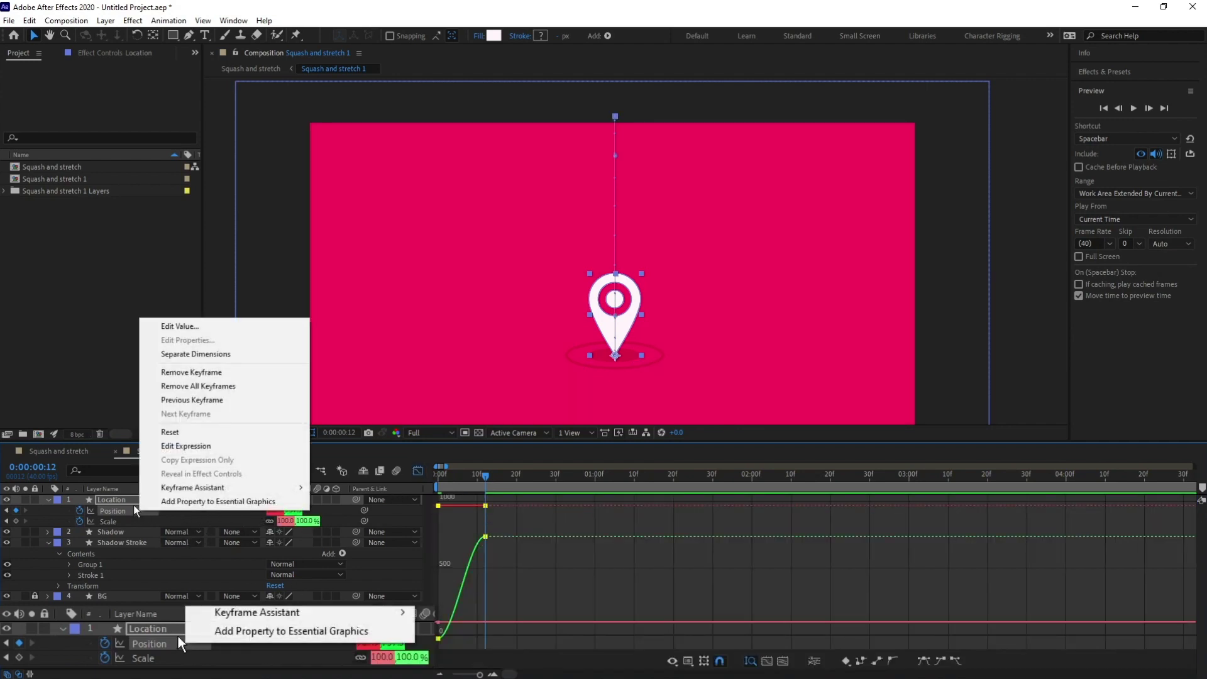
{"action": "left_click", "coordinate": [195, 354]}
{"action": "left_click", "coordinate": [159, 522]}
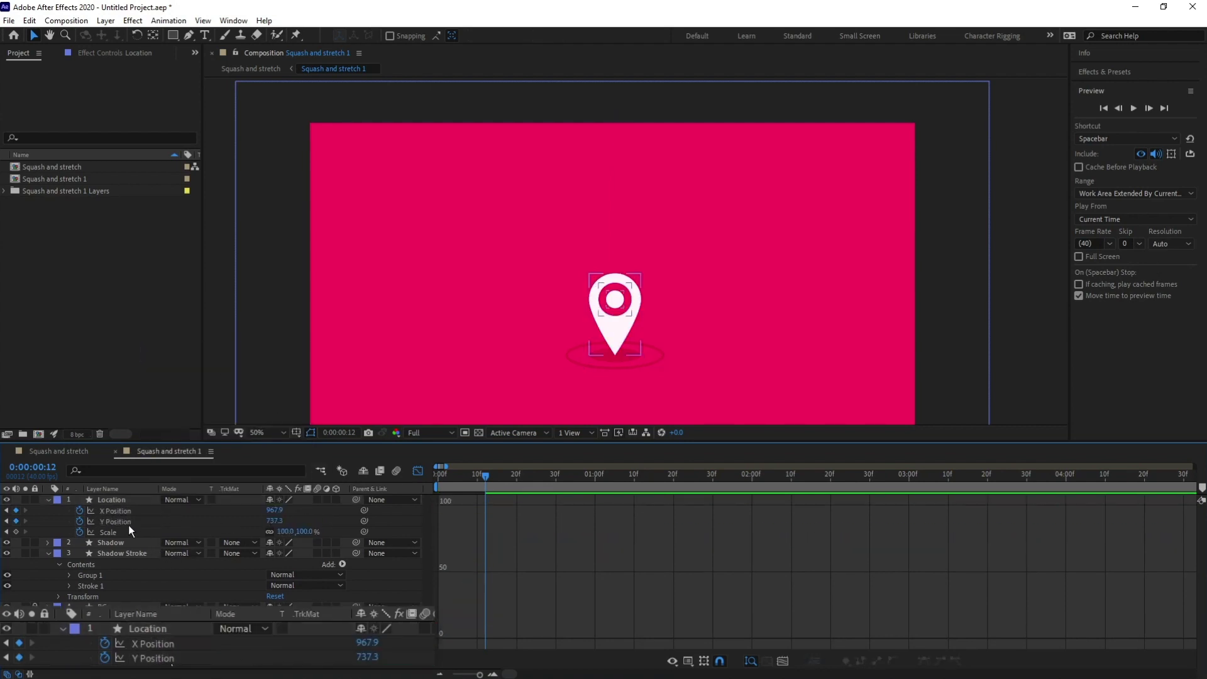
Shape the Location layer's Y Position value curve to start nearly flat at frame 0 and rise steeply into frame 12
{"action": "left_click", "coordinate": [129, 521]}
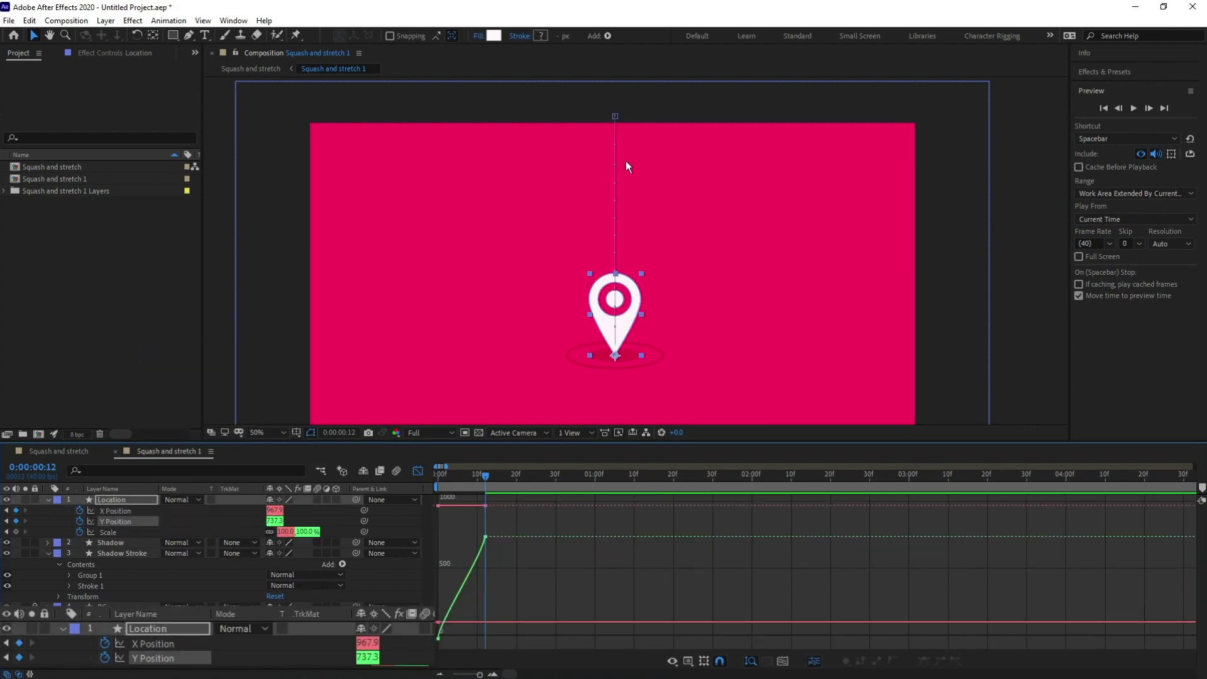
{"action": "left_click", "coordinate": [485, 536]}
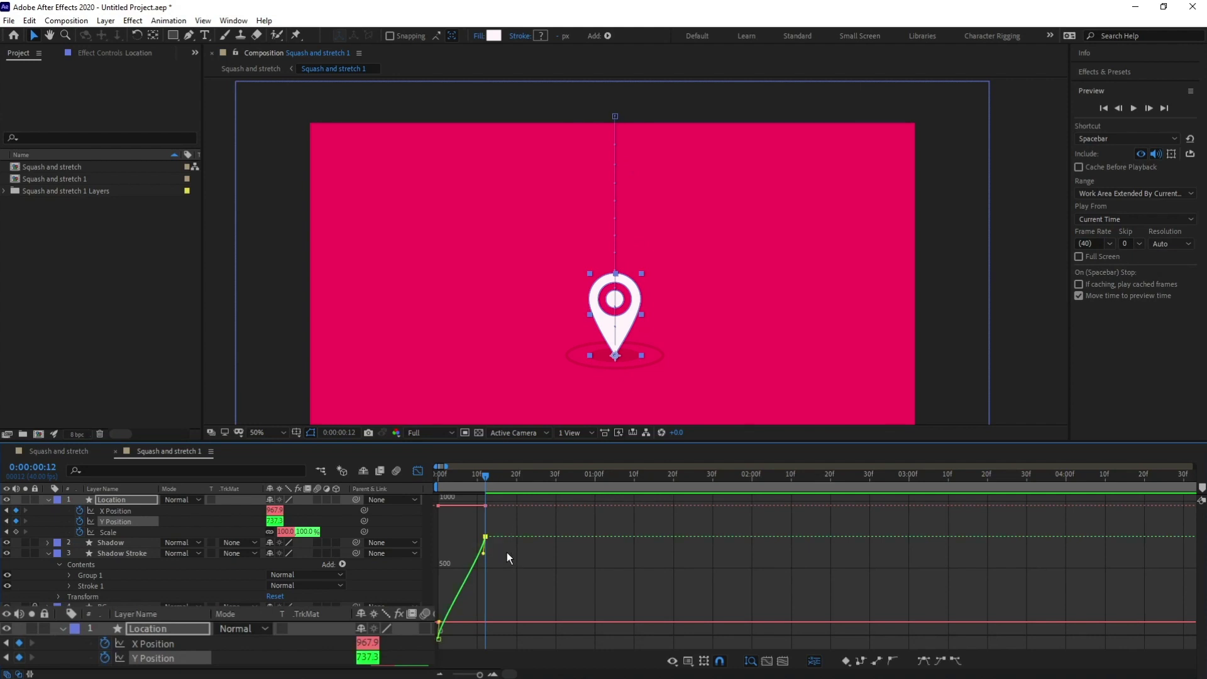
{"action": "scroll", "coordinate": [506, 552], "scroll_direction": "up", "scroll_amount": 4}
{"action": "scroll", "coordinate": [519, 560], "scroll_direction": "down", "scroll_amount": 4}
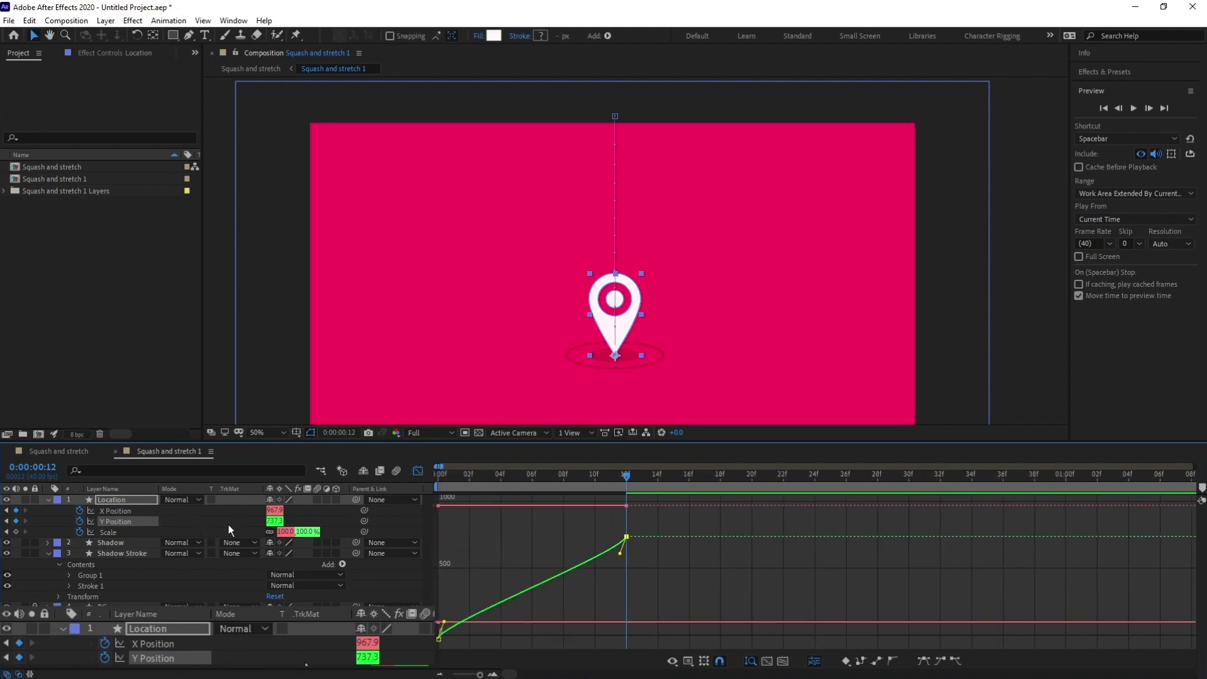
{"action": "left_click", "coordinate": [688, 660]}
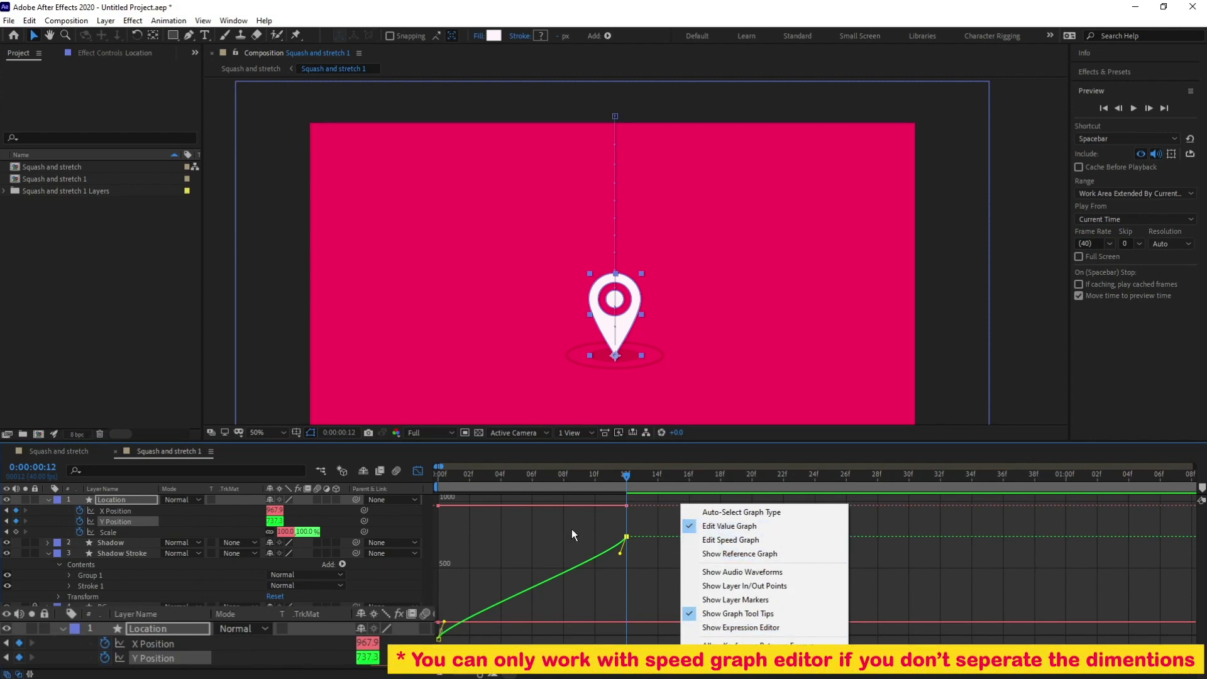
{"action": "left_click_drag", "start_coordinate": [590, 514], "coordinate": [663, 568]}
{"action": "mouse_move", "coordinate": [620, 553]}
{"action": "left_mouse_down"}
{"action": "mouse_move", "coordinate": [568, 538]}
{"action": "mouse_move", "coordinate": [644, 591]}
{"action": "left_mouse_up"}
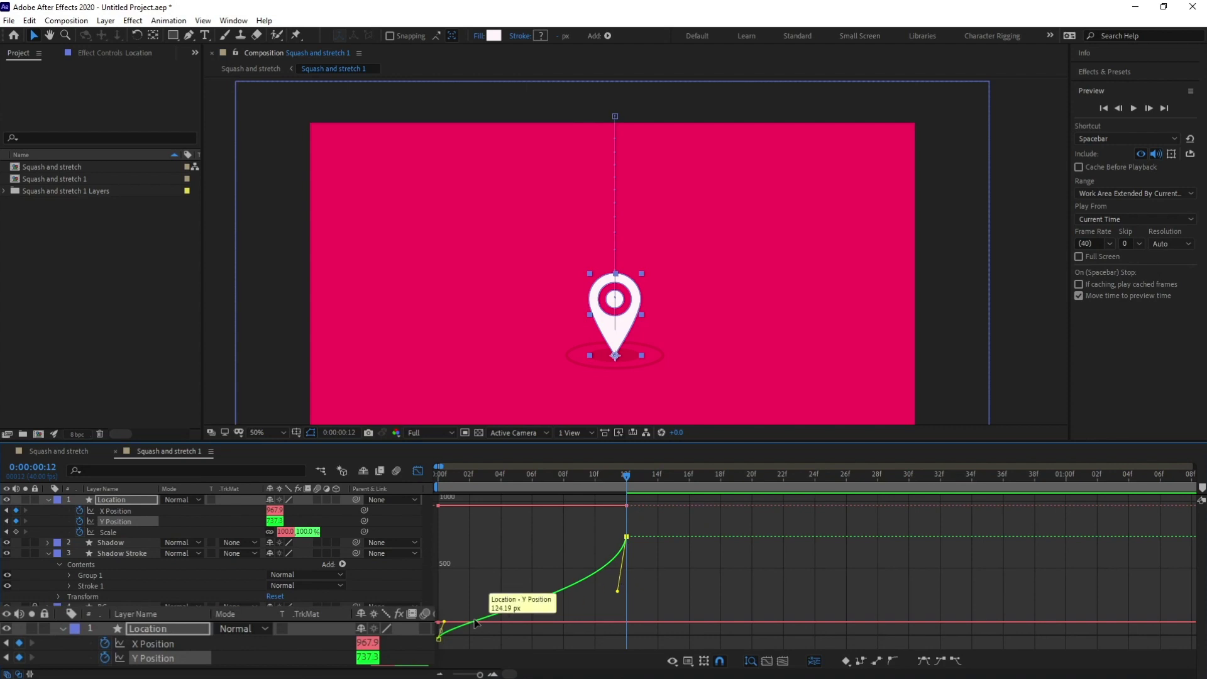
{"action": "left_click_drag", "start_coordinate": [460, 603], "coordinate": [454, 642]}
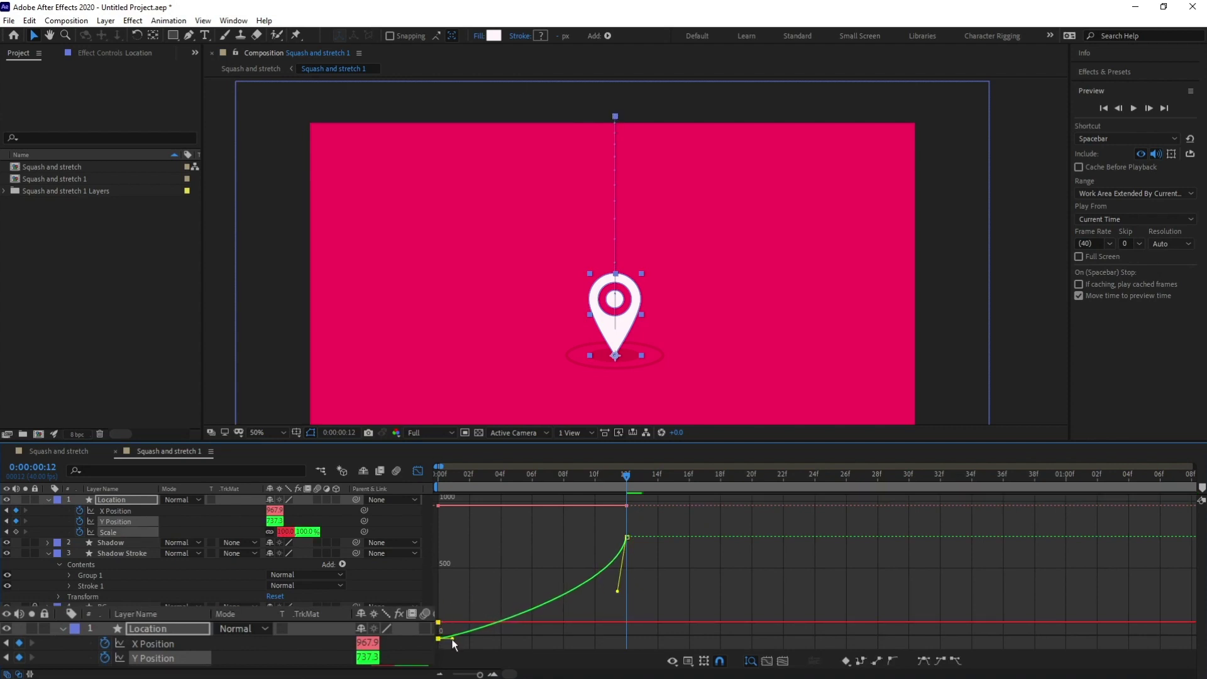
{"action": "left_click_drag", "start_coordinate": [617, 592], "coordinate": [611, 609]}
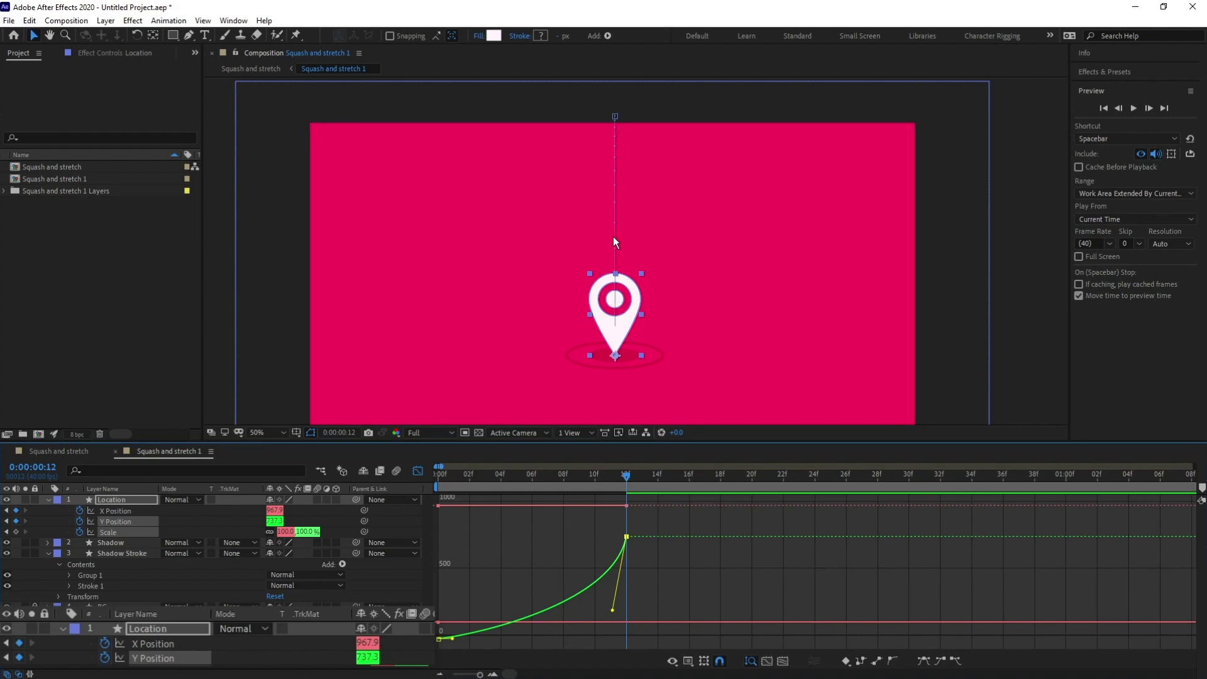
Return to the keyframe view, end the work area shortly after the drop, and preview the pin's fall
{"action": "left_click", "coordinate": [418, 472]}
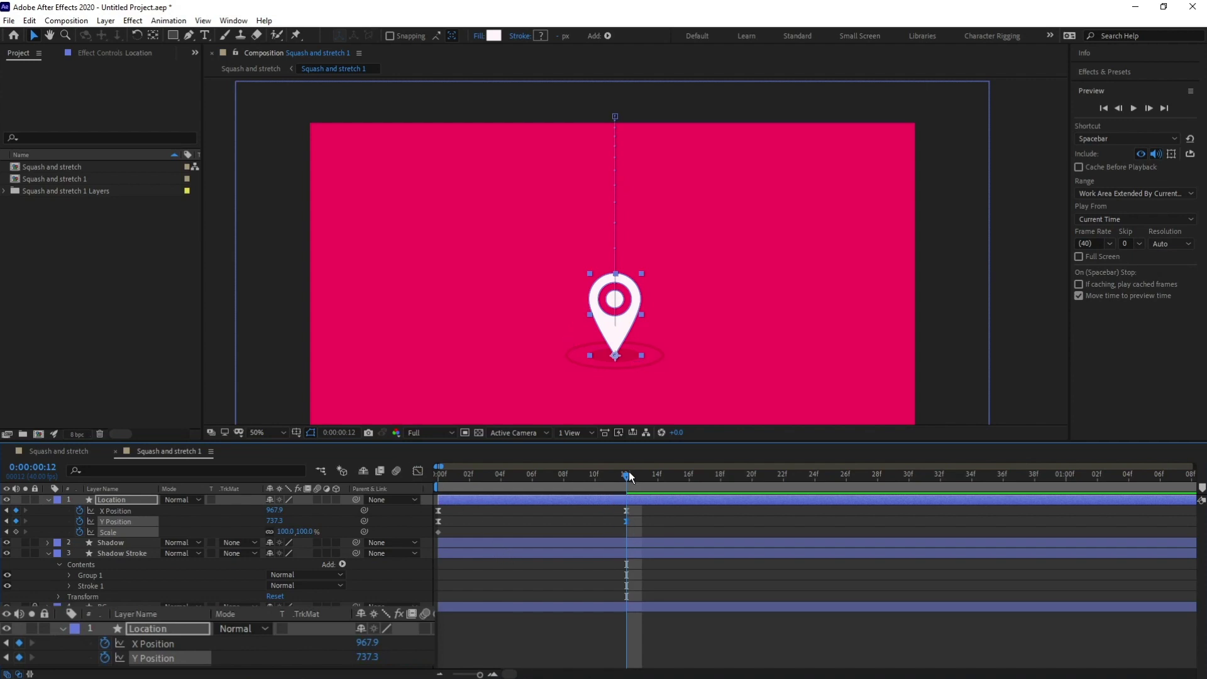
{"action": "left_click_drag", "start_coordinate": [626, 475], "coordinate": [439, 477]}
{"action": "left_click", "coordinate": [654, 480]}
{"action": "key", "text": "n"}
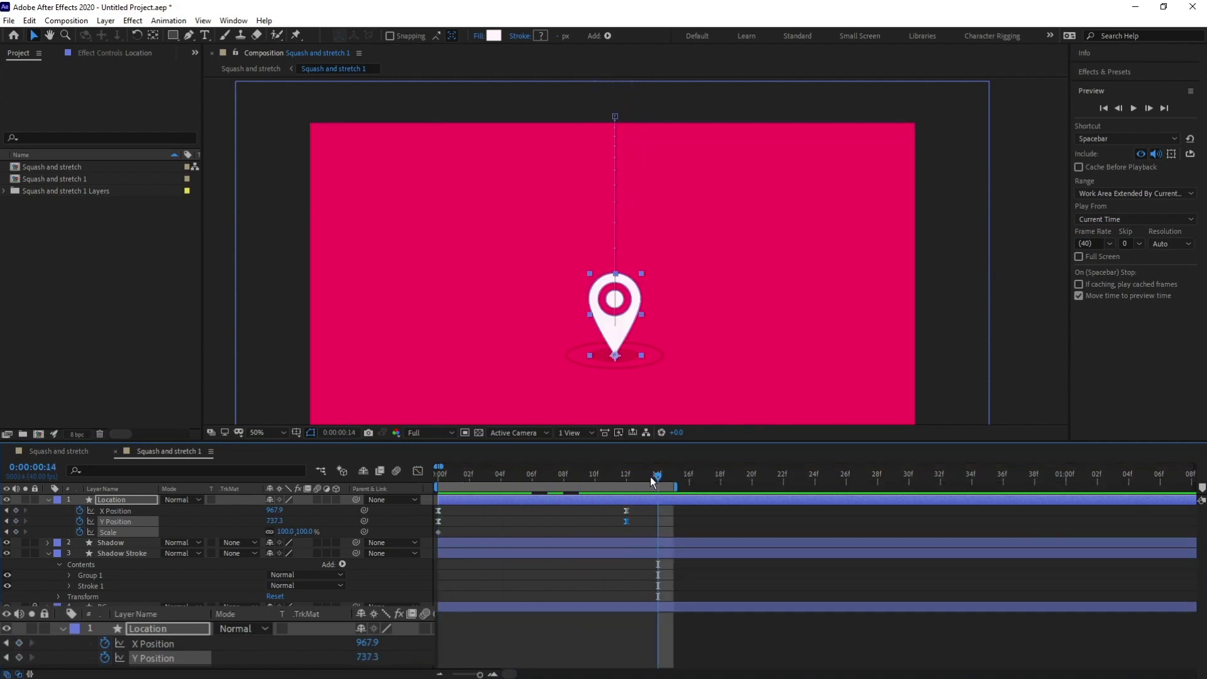
{"action": "key", "text": "space"}
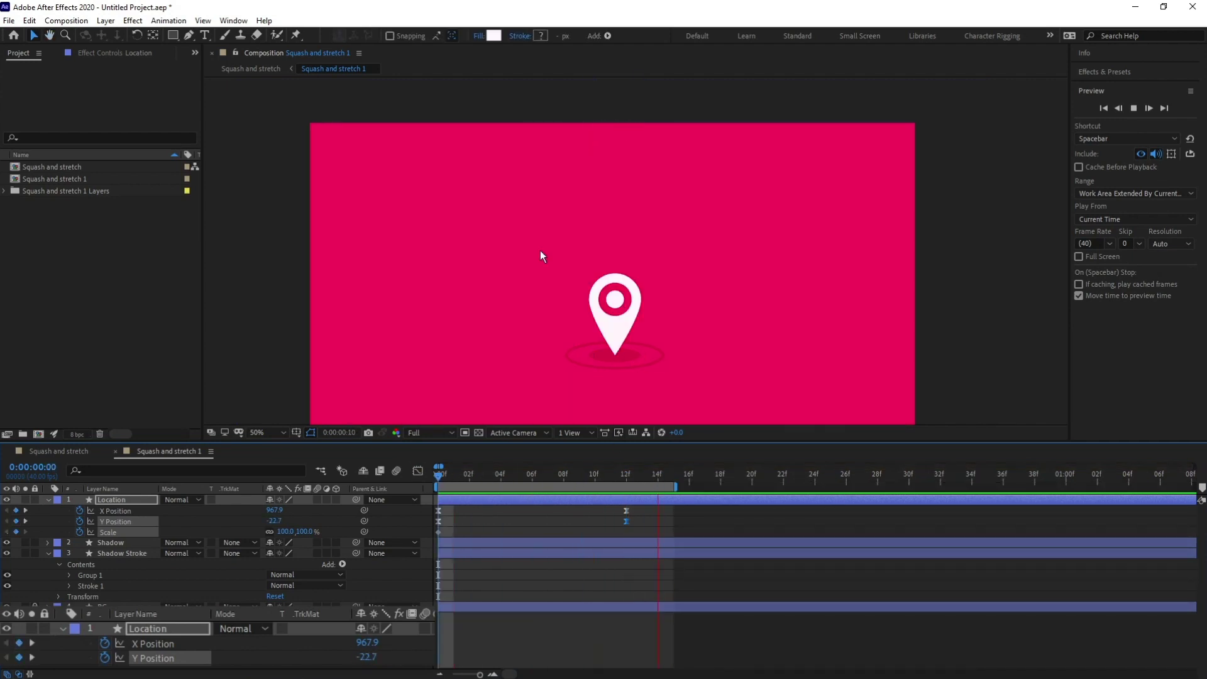
{"action": "left_click_drag", "start_coordinate": [608, 475], "coordinate": [532, 481]}
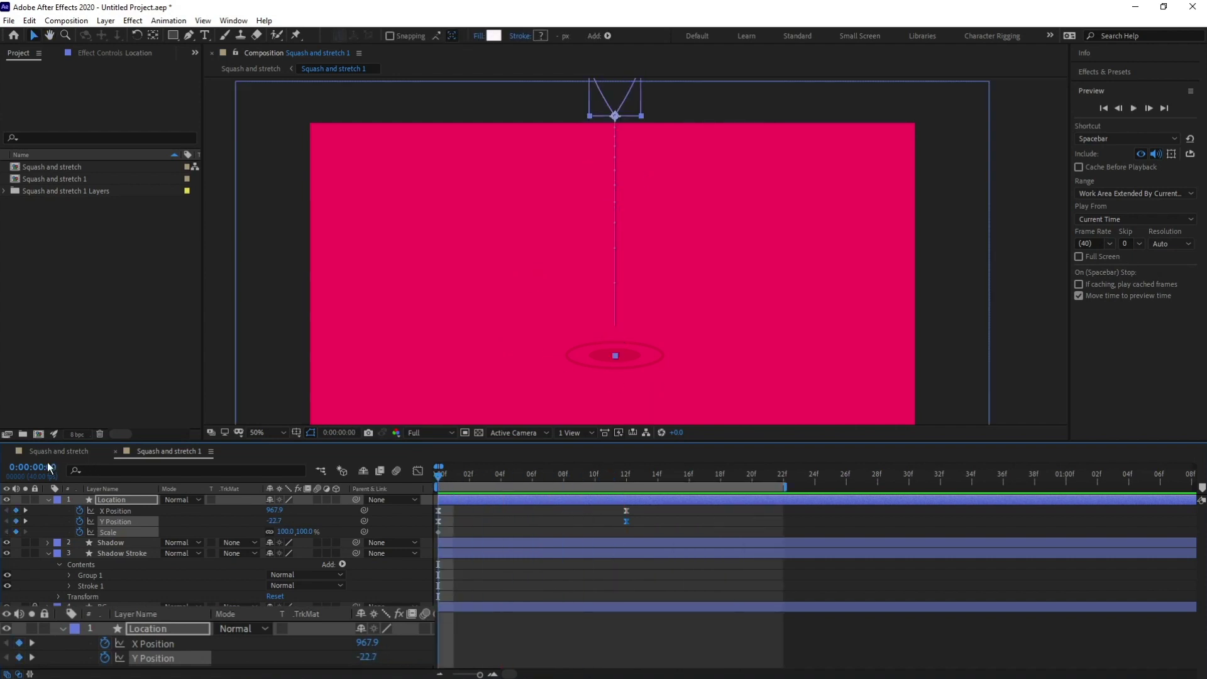
Move the Location layer's ending X and Y Position keyframes to frame 10 and preview the faster drop
{"action": "left_click", "coordinate": [39, 471]}
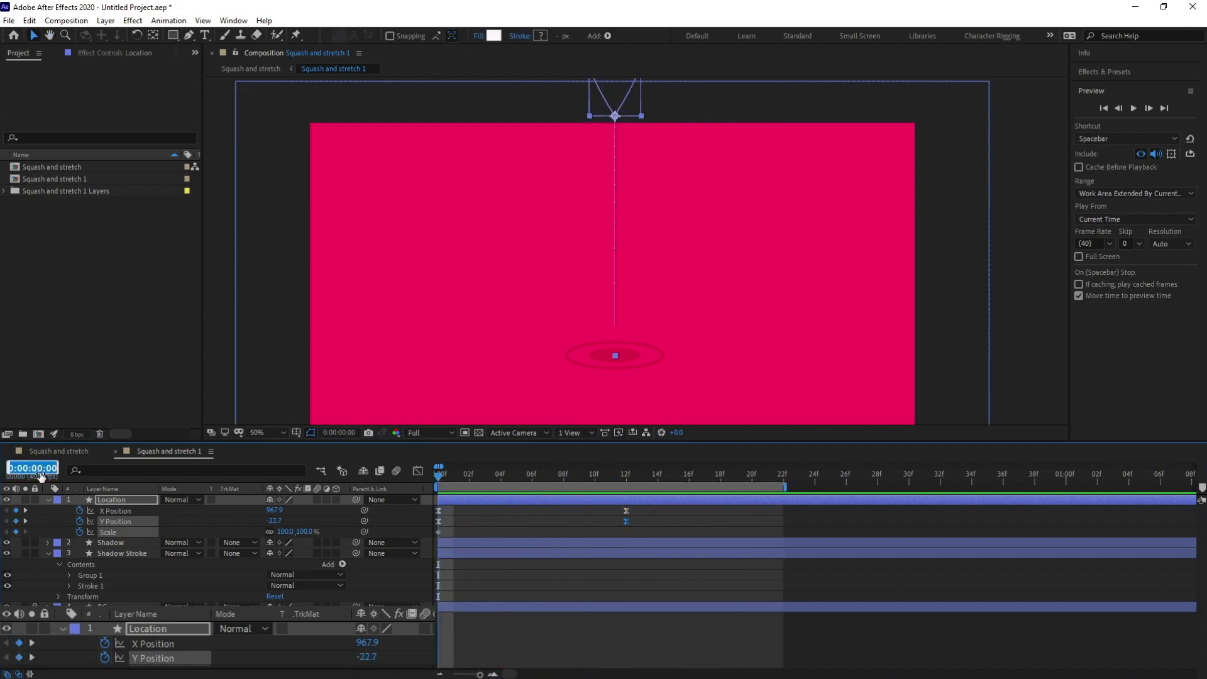
{"action": "type", "text": "10"}
{"action": "key", "text": "Return"}
{"action": "left_click_drag", "start_coordinate": [639, 506], "coordinate": [595, 522]}
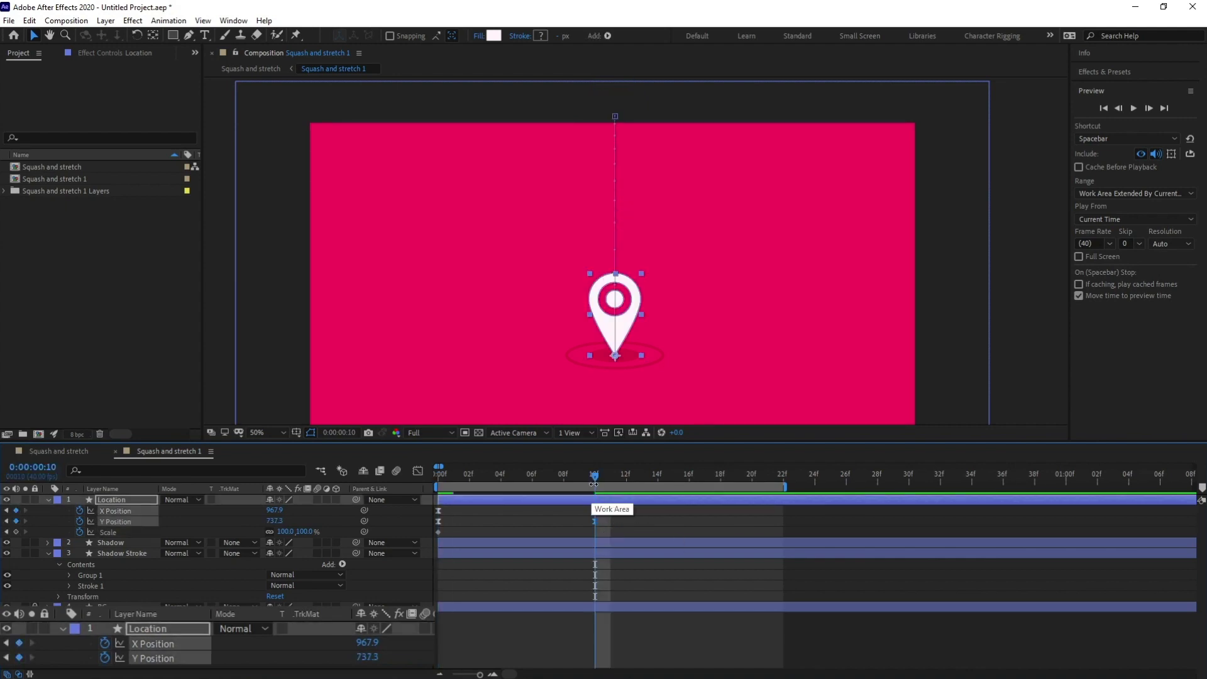
{"action": "left_click_drag", "start_coordinate": [595, 479], "coordinate": [408, 484]}
{"action": "key", "text": "space"}
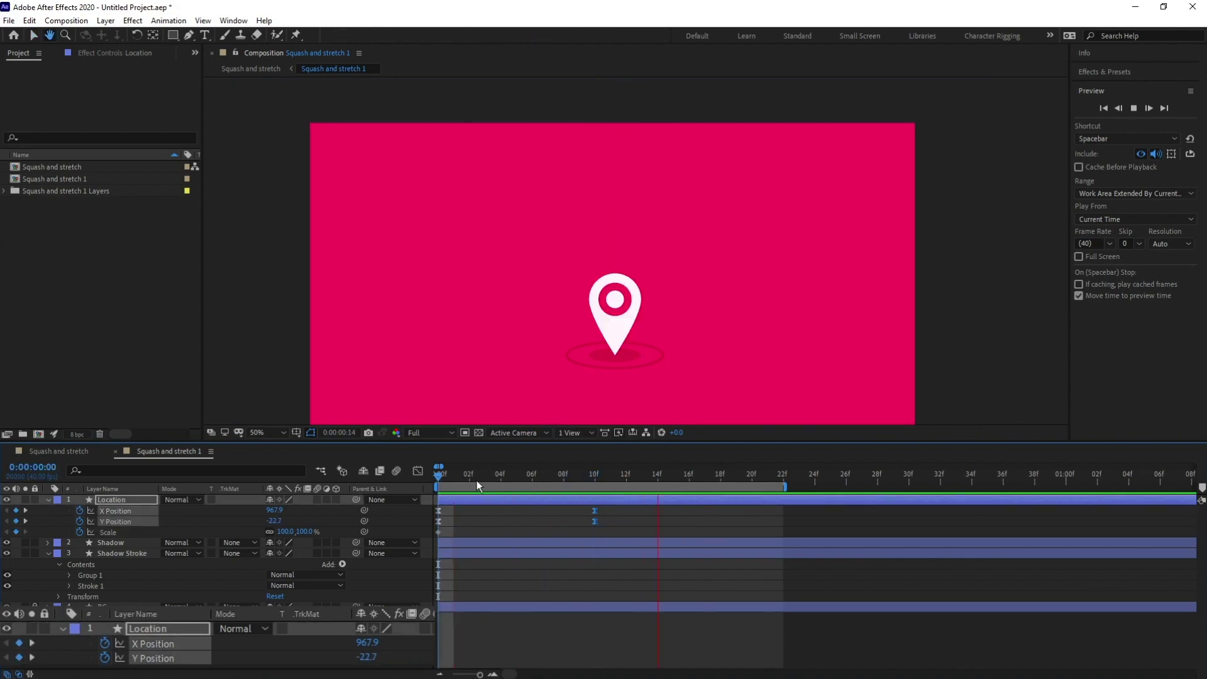
Steepen the end of the Y Position curve by extending the frame 10 keyframe's incoming handle downward, and preview the drop
{"action": "left_click", "coordinate": [418, 471]}
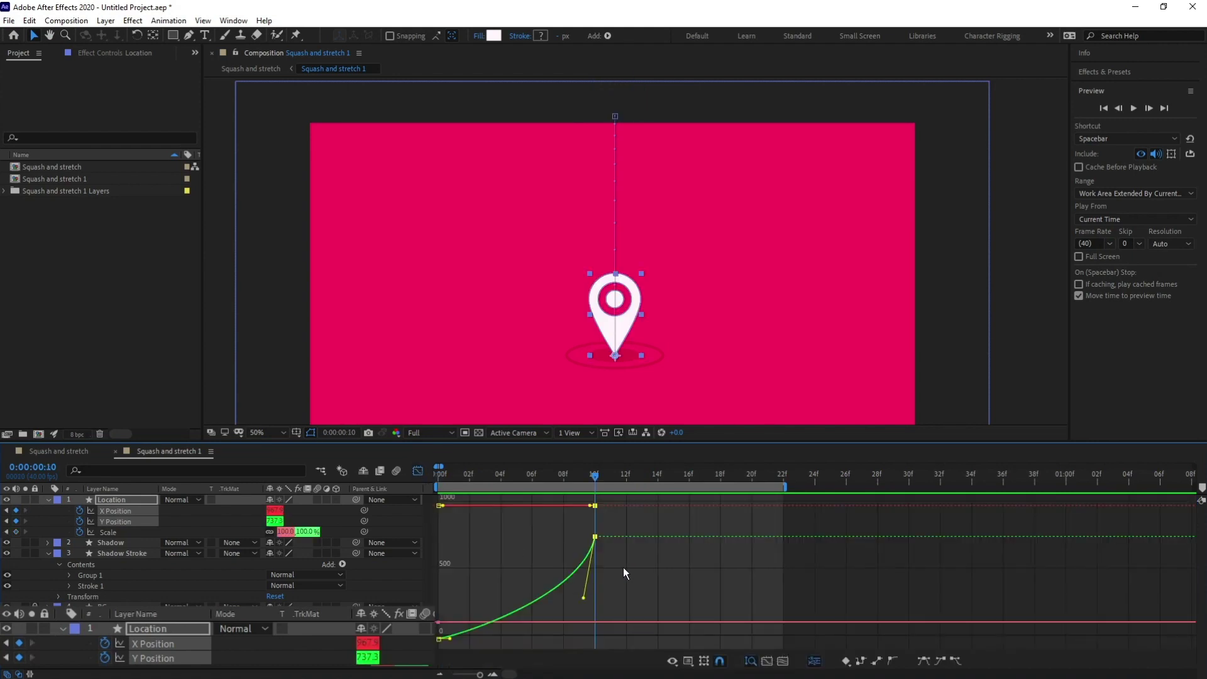
{"action": "left_click_drag", "start_coordinate": [557, 532], "coordinate": [585, 623]}
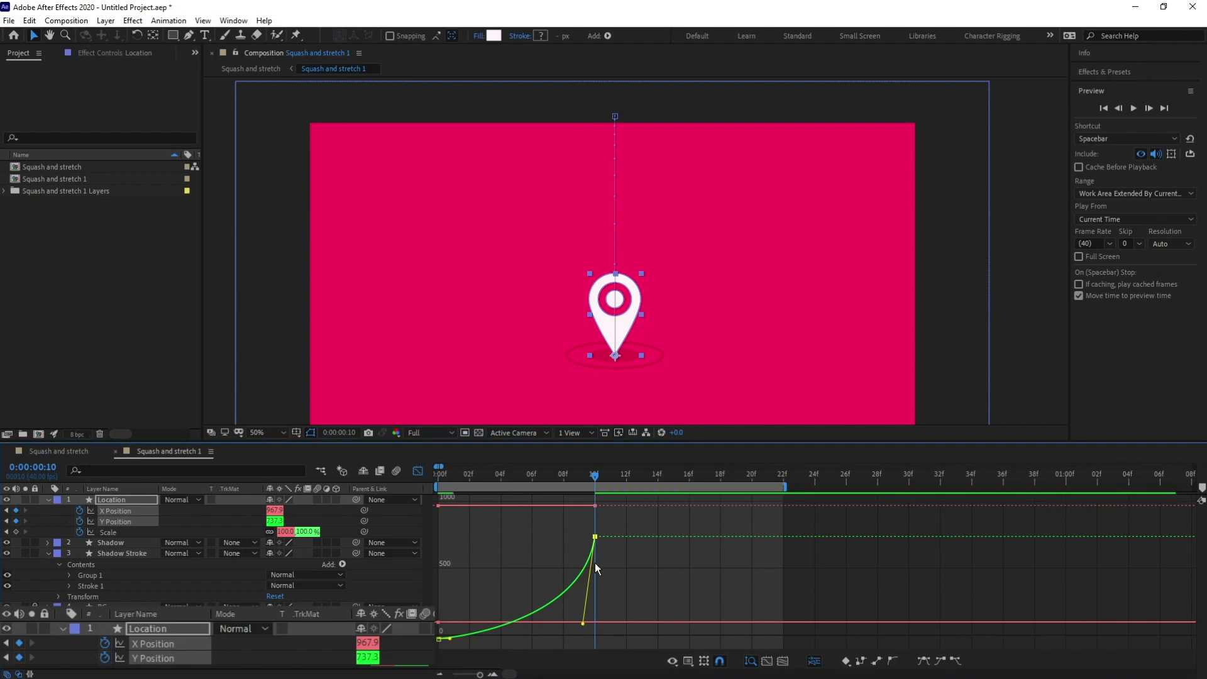
{"action": "left_click", "coordinate": [417, 471]}
{"action": "key", "text": "space"}
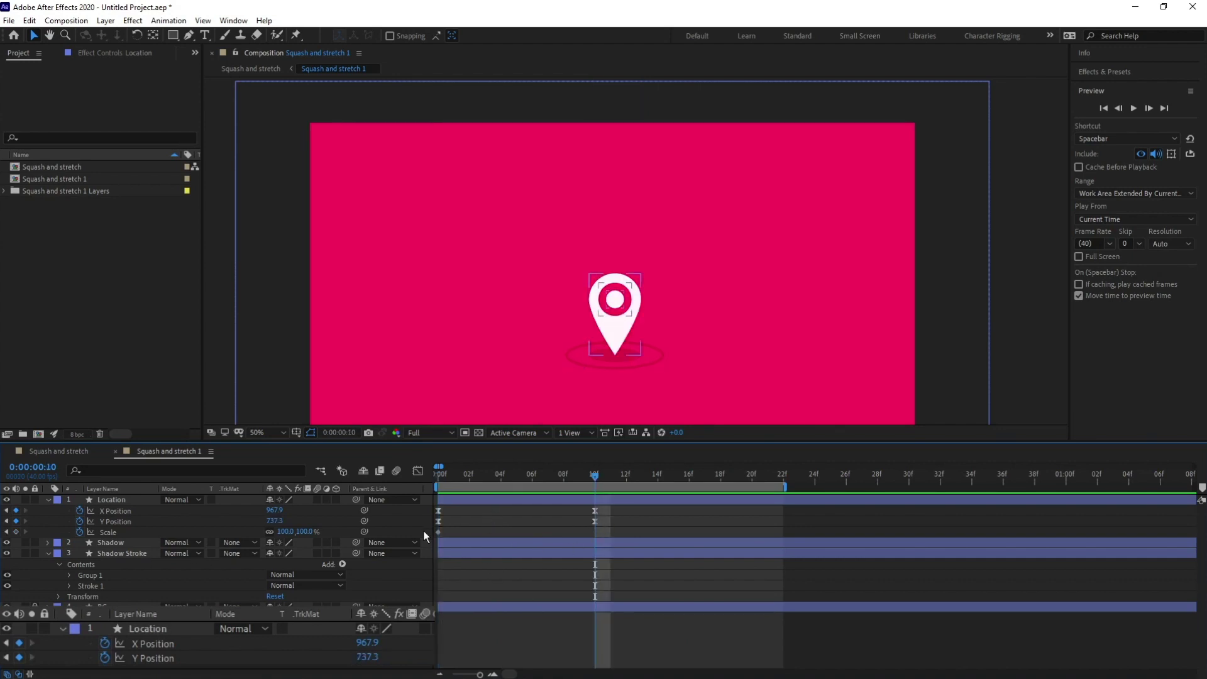
Step through frames 9 to 11 to examine the pin's position around the moment of landing
{"action": "key", "text": "Page_Up"}
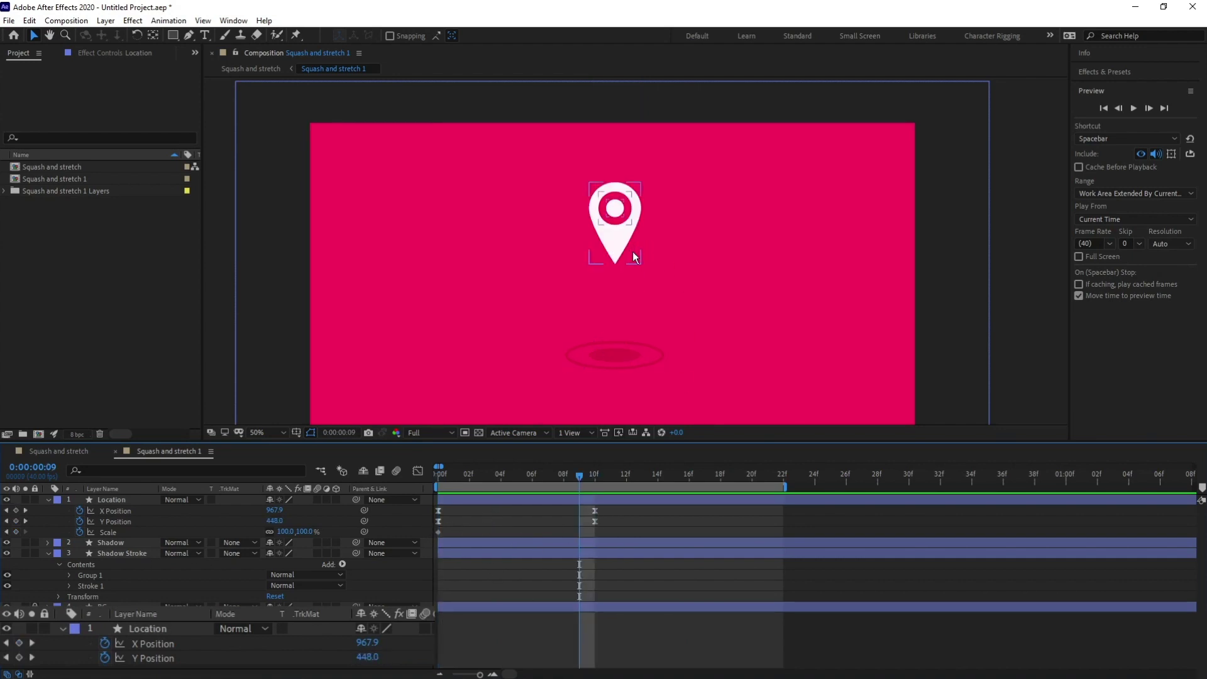
{"action": "left_click_drag", "start_coordinate": [632, 251], "coordinate": [635, 222]}
{"action": "key", "text": "v"}
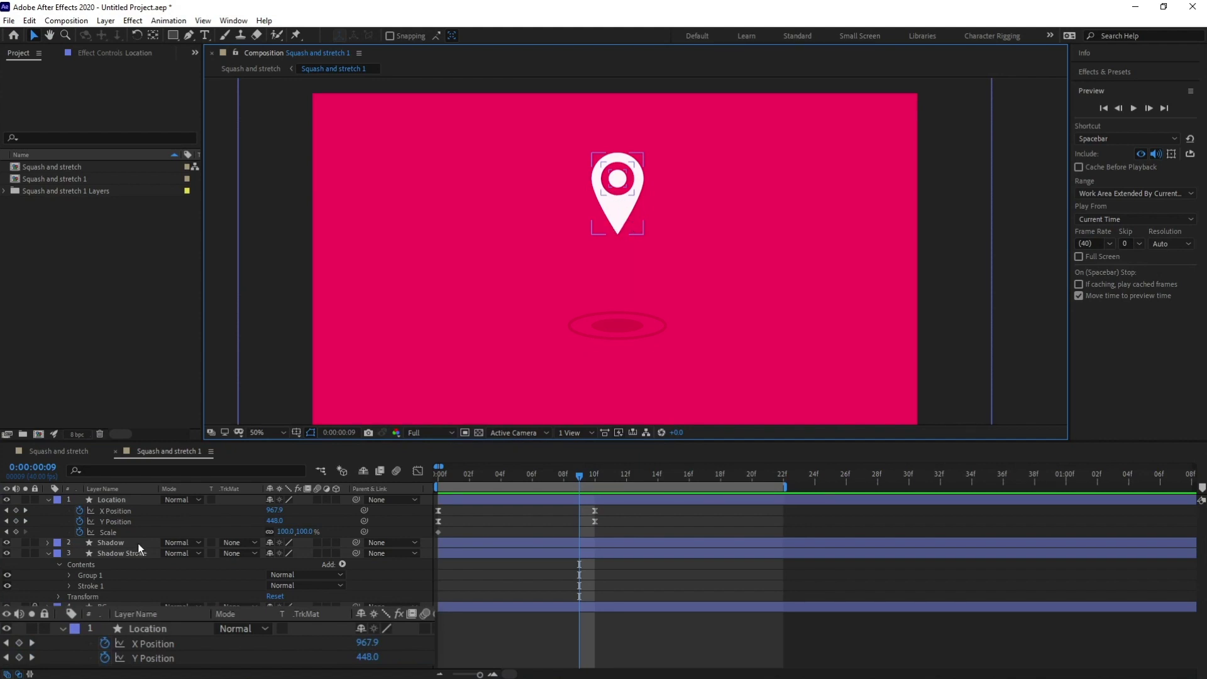
{"action": "left_click", "coordinate": [630, 214]}
{"action": "left_click_drag", "start_coordinate": [579, 474], "coordinate": [597, 475]}
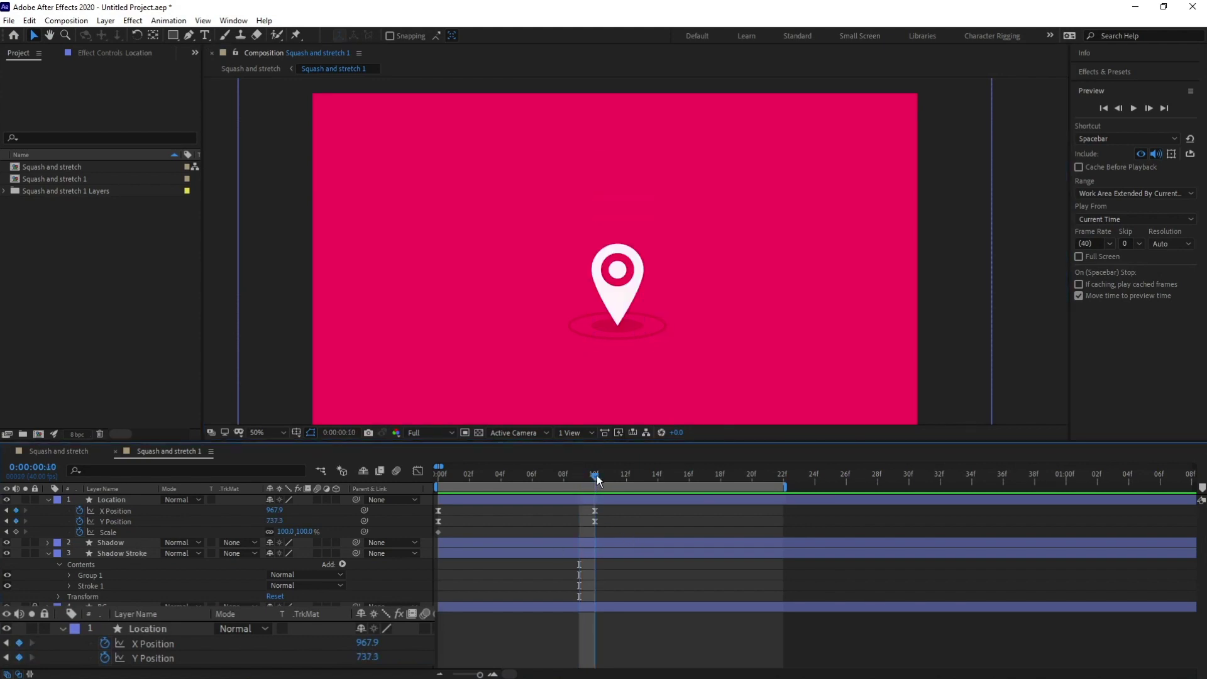
{"action": "left_click", "coordinate": [624, 340]}
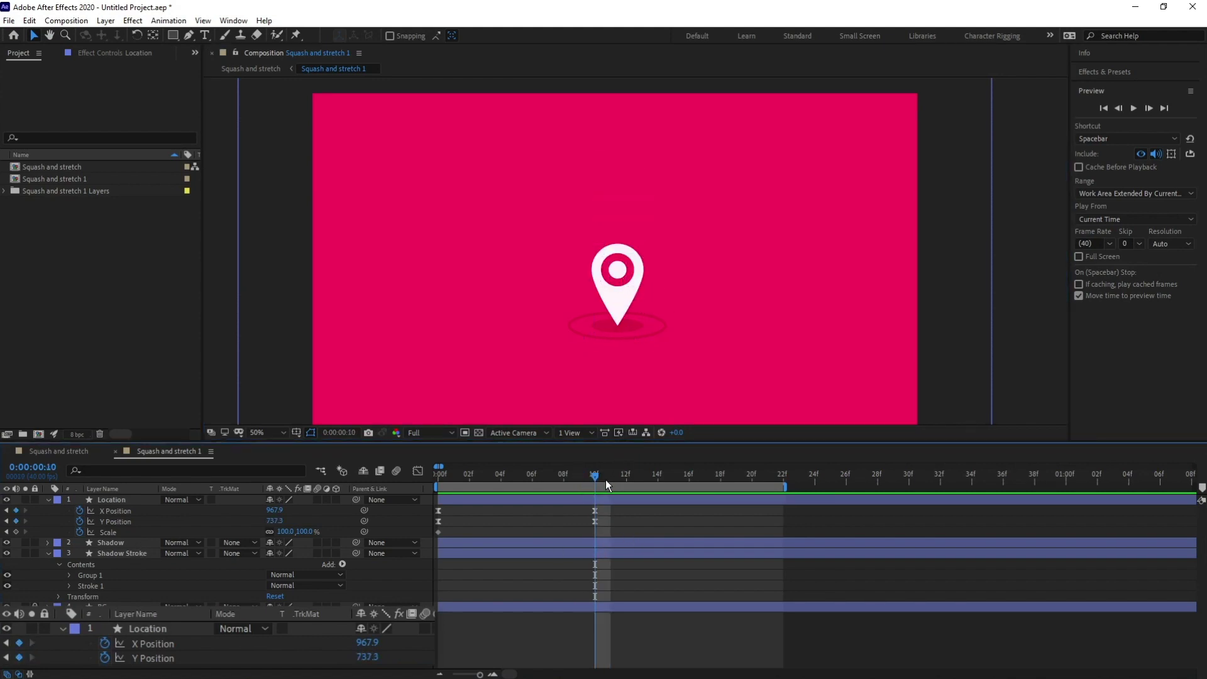
{"action": "key", "text": "Page_Down"}
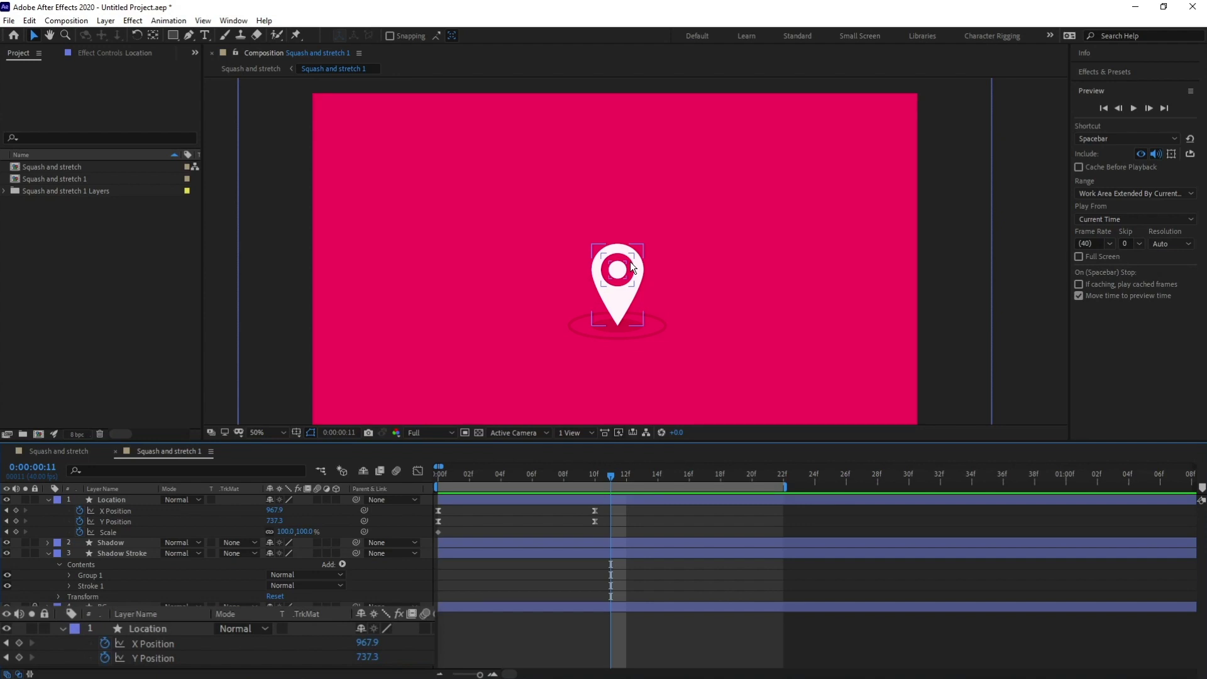
{"action": "key", "text": "Page_Up"}
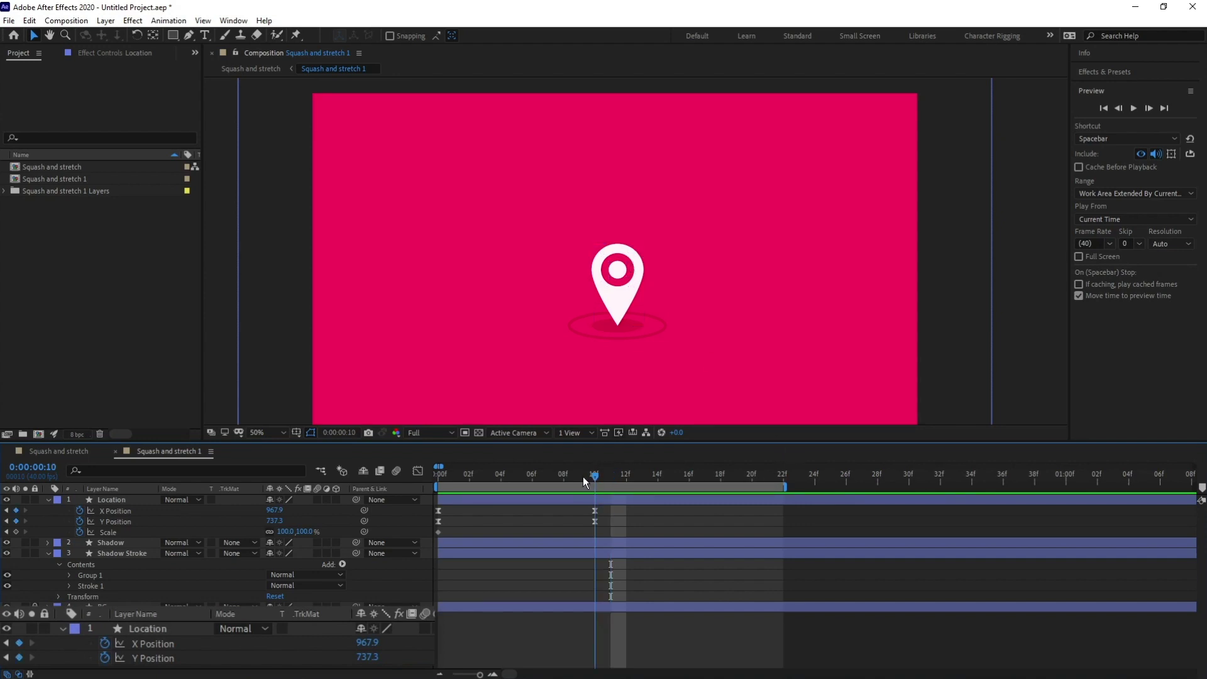
Go to frame 9, just before landing, and unlink the Location layer's Scale proportions
{"action": "mouse_move", "coordinate": [583, 476]}
{"action": "left_mouse_down"}
{"action": "mouse_move", "coordinate": [555, 478]}
{"action": "mouse_move", "coordinate": [573, 480]}
{"action": "left_mouse_up"}
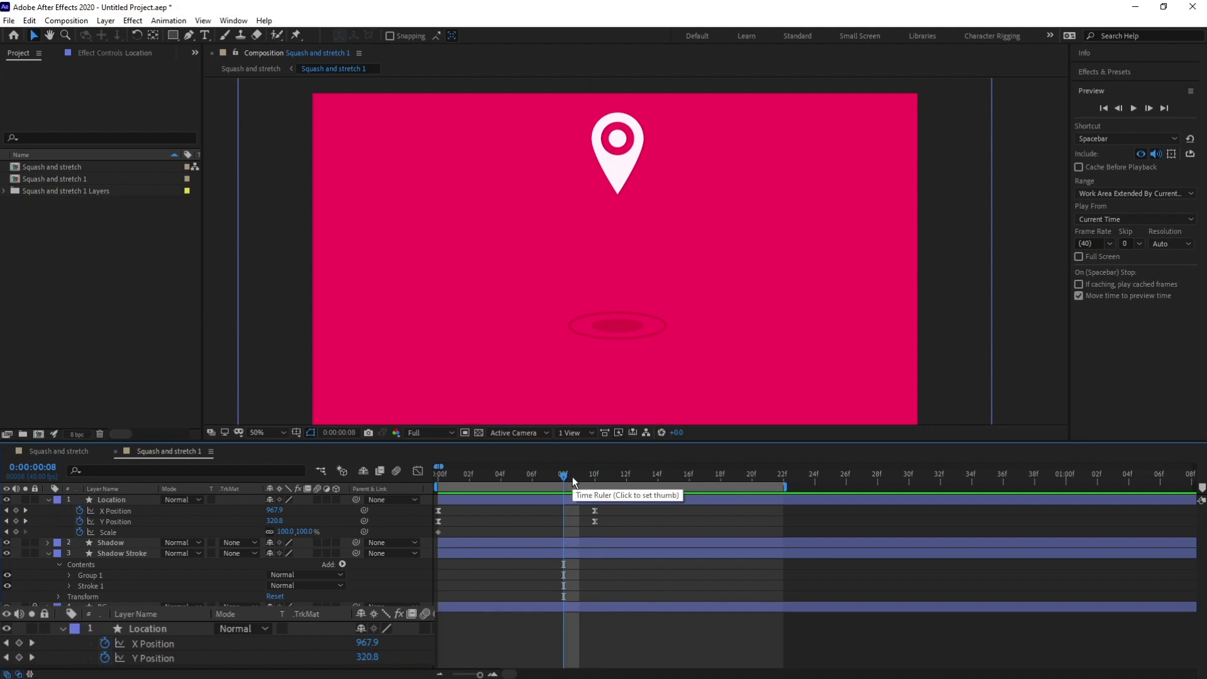
{"action": "left_click", "coordinate": [581, 475]}
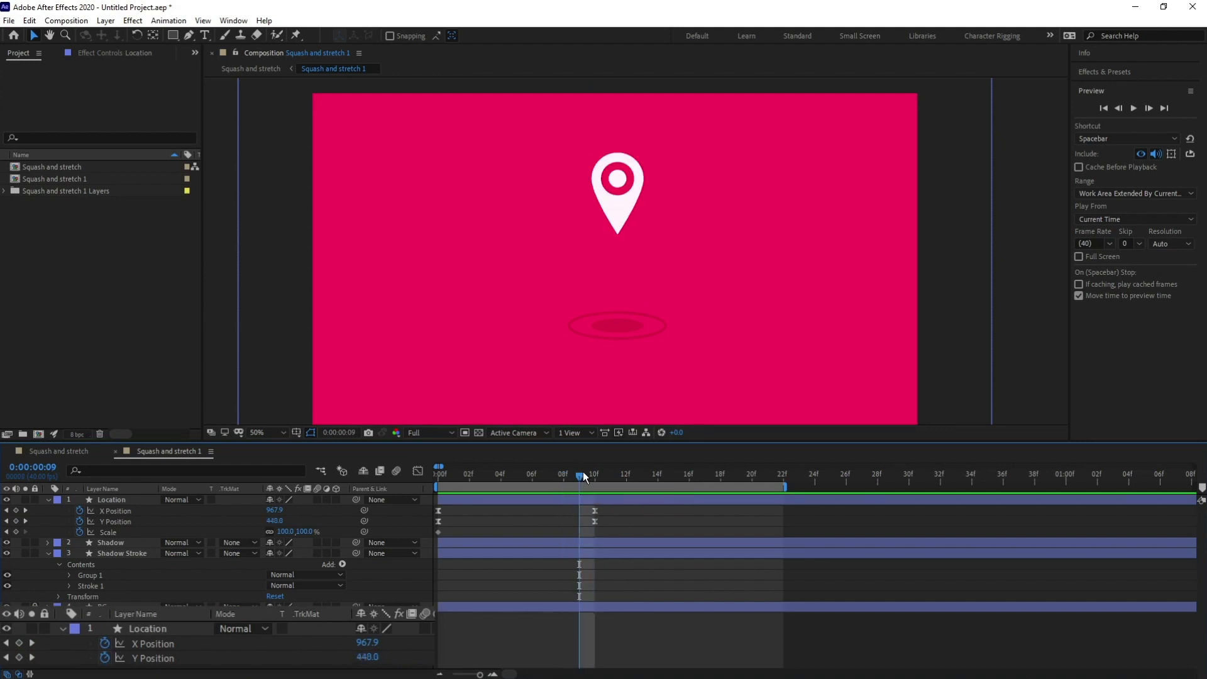
{"action": "mouse_move", "coordinate": [593, 477]}
{"action": "left_mouse_down"}
{"action": "mouse_move", "coordinate": [426, 484]}
{"action": "mouse_move", "coordinate": [580, 484]}
{"action": "left_mouse_up"}
{"action": "left_click", "coordinate": [305, 567]}
{"action": "left_click", "coordinate": [272, 542]}
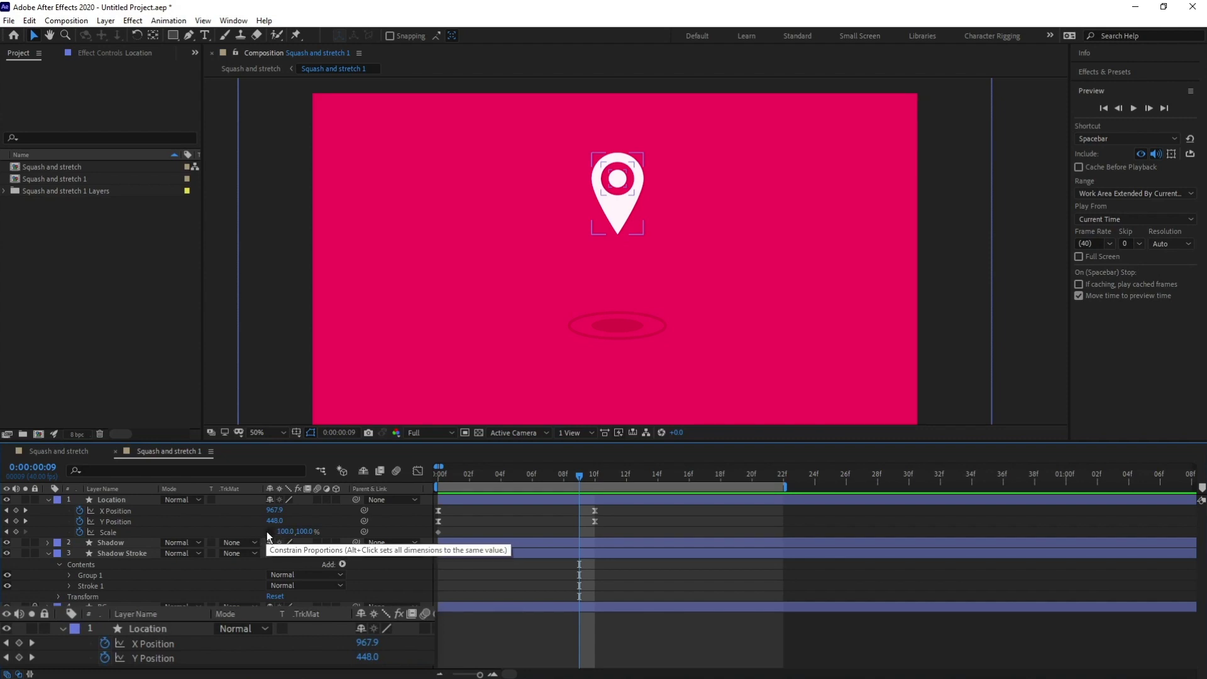
Try narrowing the pin by lowering only its X Scale to 94% at frame 9, and undo the change
{"action": "left_click", "coordinate": [284, 532]}
{"action": "type", "text": "122"}
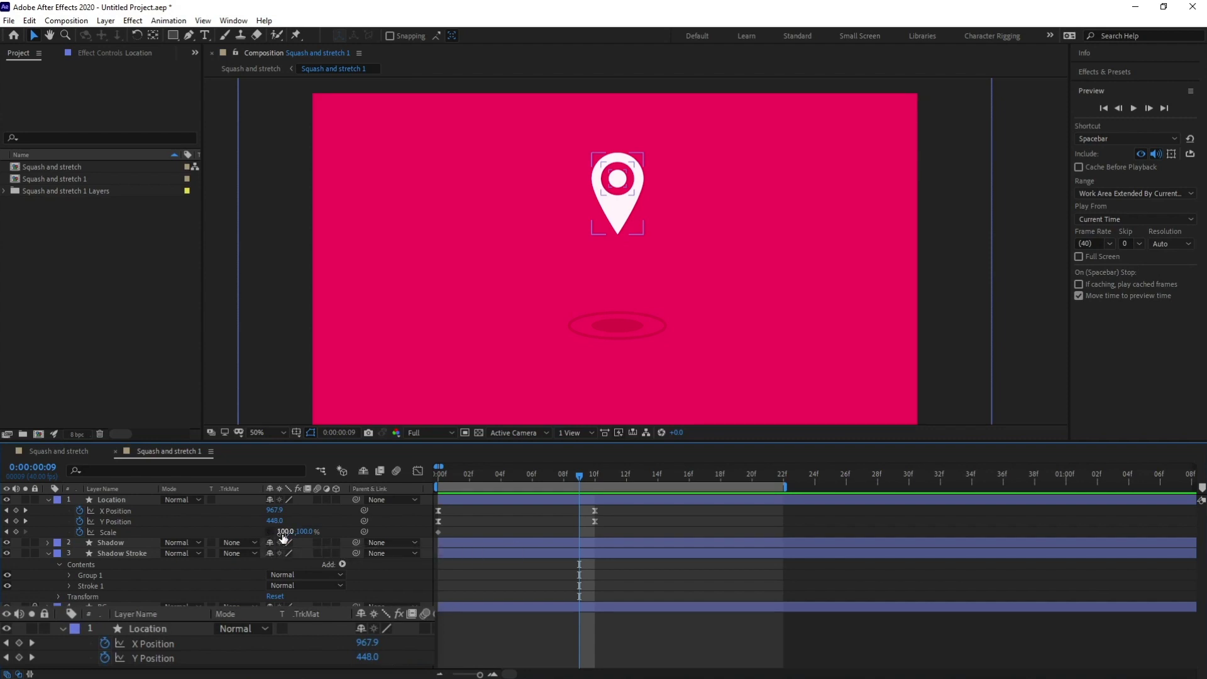
{"action": "key", "text": "Return"}
{"action": "mouse_move", "coordinate": [295, 532]}
{"action": "left_mouse_down"}
{"action": "mouse_move", "coordinate": [313, 532]}
{"action": "mouse_move", "coordinate": [289, 531]}
{"action": "left_mouse_up"}
{"action": "key", "text": "ctrl+z"}
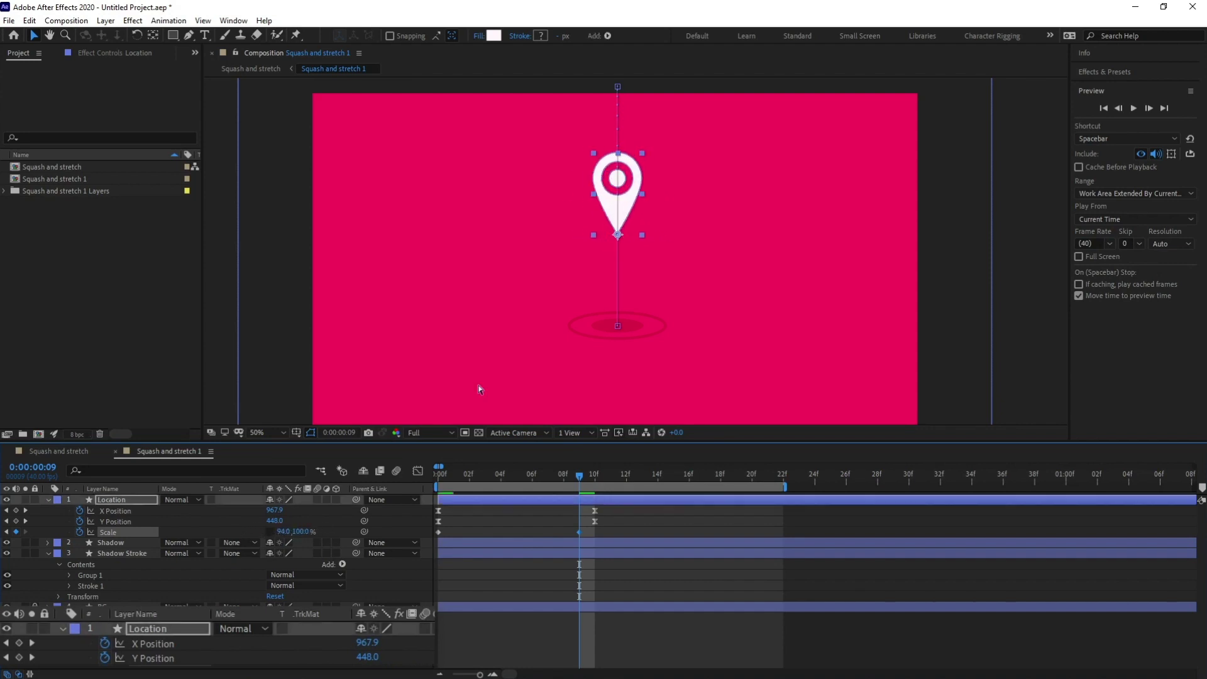
{"action": "left_click", "coordinate": [632, 259]}
{"action": "left_click", "coordinate": [243, 522]}
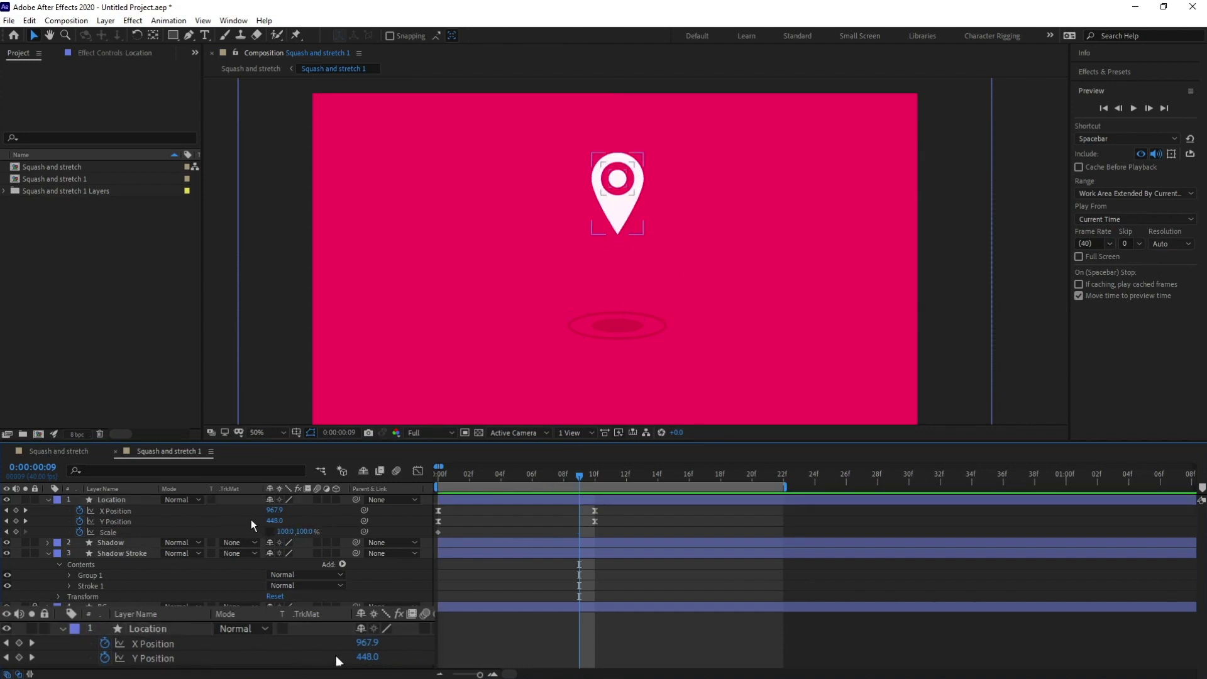
Stretch the pin at frame 9 by setting the Location layer's Scale to 90% horizontally and 110% vertically
{"action": "left_click", "coordinate": [298, 538]}
{"action": "left_click", "coordinate": [304, 531]}
{"action": "left_click", "coordinate": [305, 533]}
{"action": "key", "text": "Right"}
{"action": "type", "text": "+1"}
{"action": "type", "text": "10"}
{"action": "key", "text": "Return"}
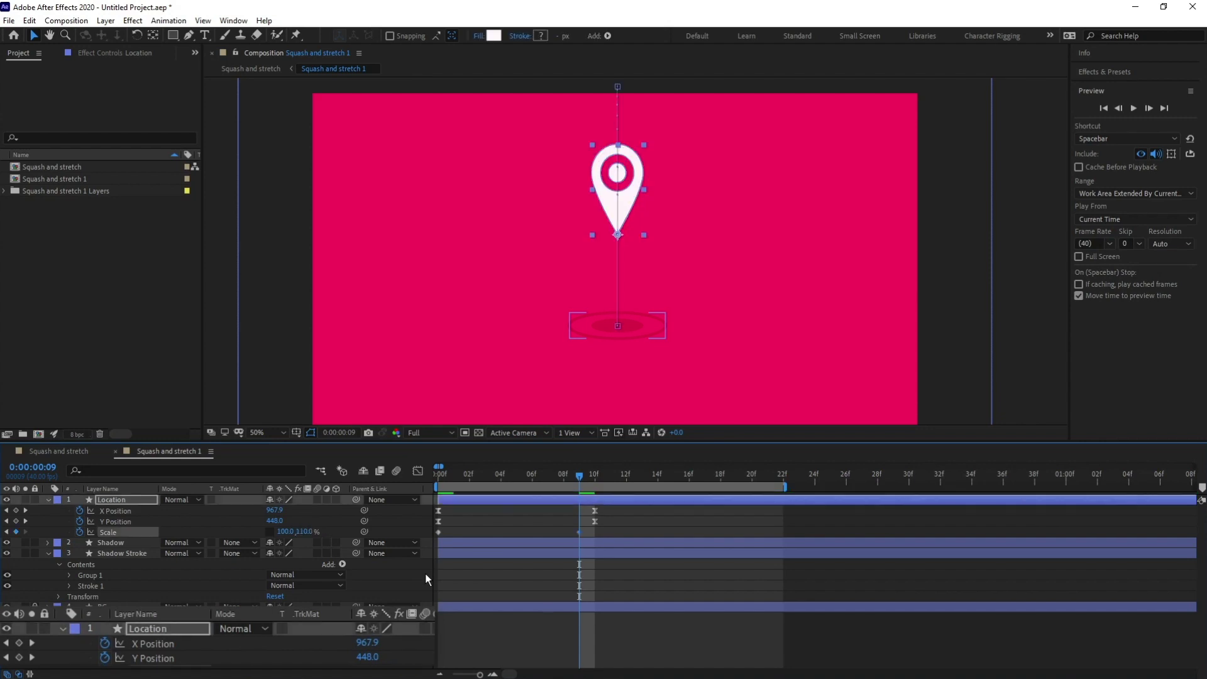
{"action": "left_click", "coordinate": [287, 531]}
{"action": "type", "text": "-"}
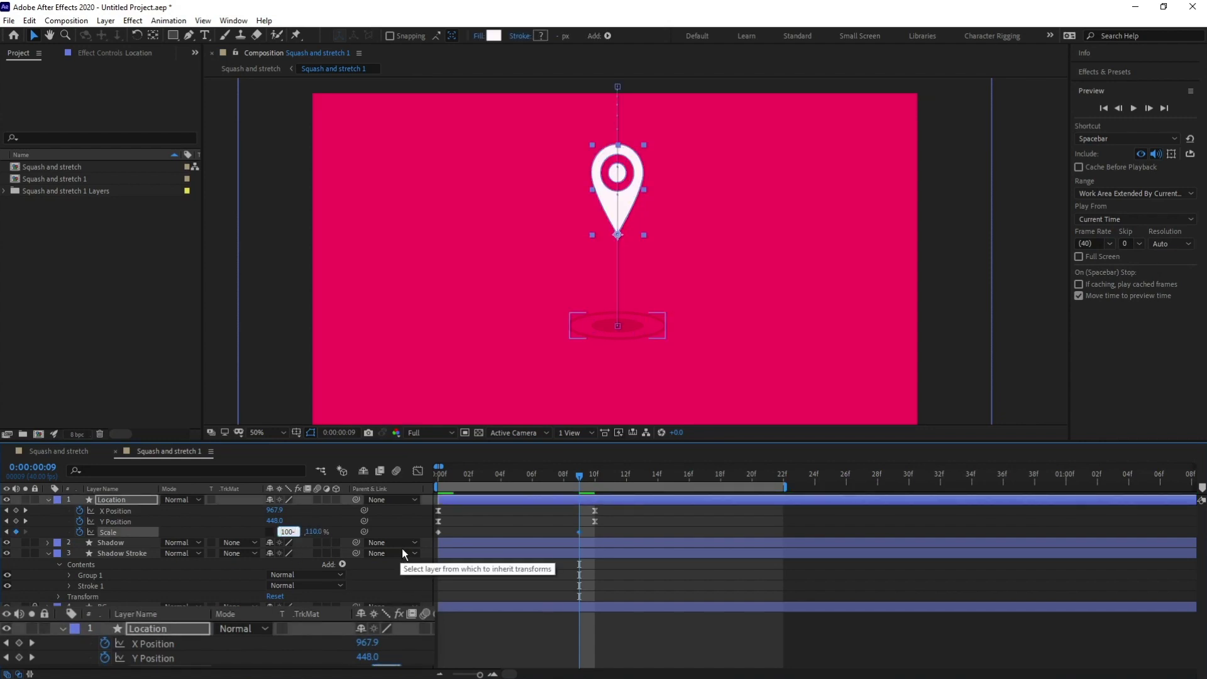
{"action": "type", "text": "10"}
{"action": "key", "text": "Return"}
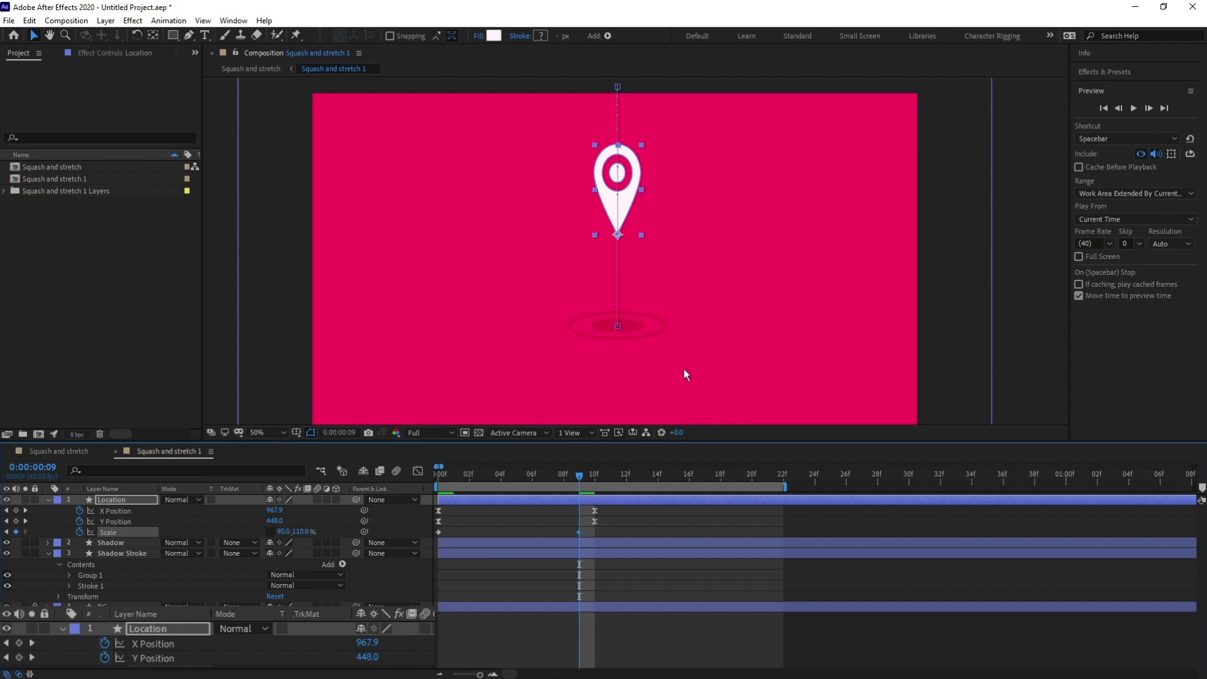
Squash the pin at frame 10 by setting its Scale to 110% horizontally and 90% vertically
{"action": "key", "text": "Page_Down"}
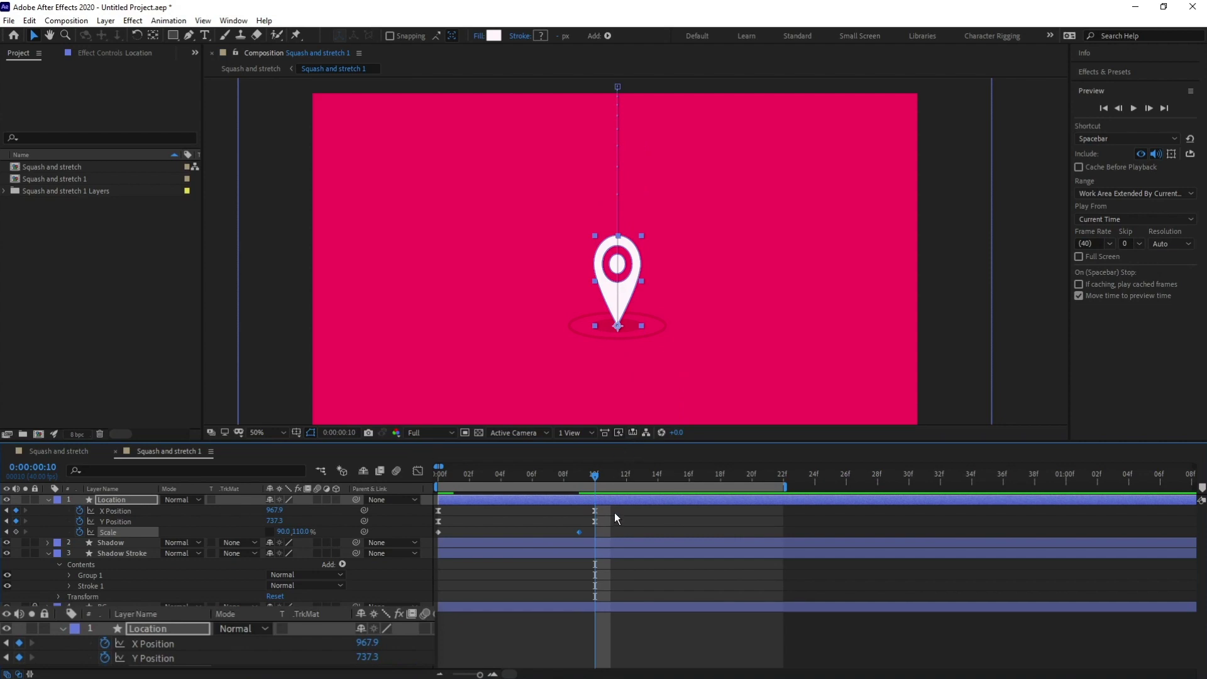
{"action": "left_click", "coordinate": [301, 532]}
{"action": "left_click", "coordinate": [414, 545]}
{"action": "left_click", "coordinate": [306, 531]}
{"action": "type", "text": "90"}
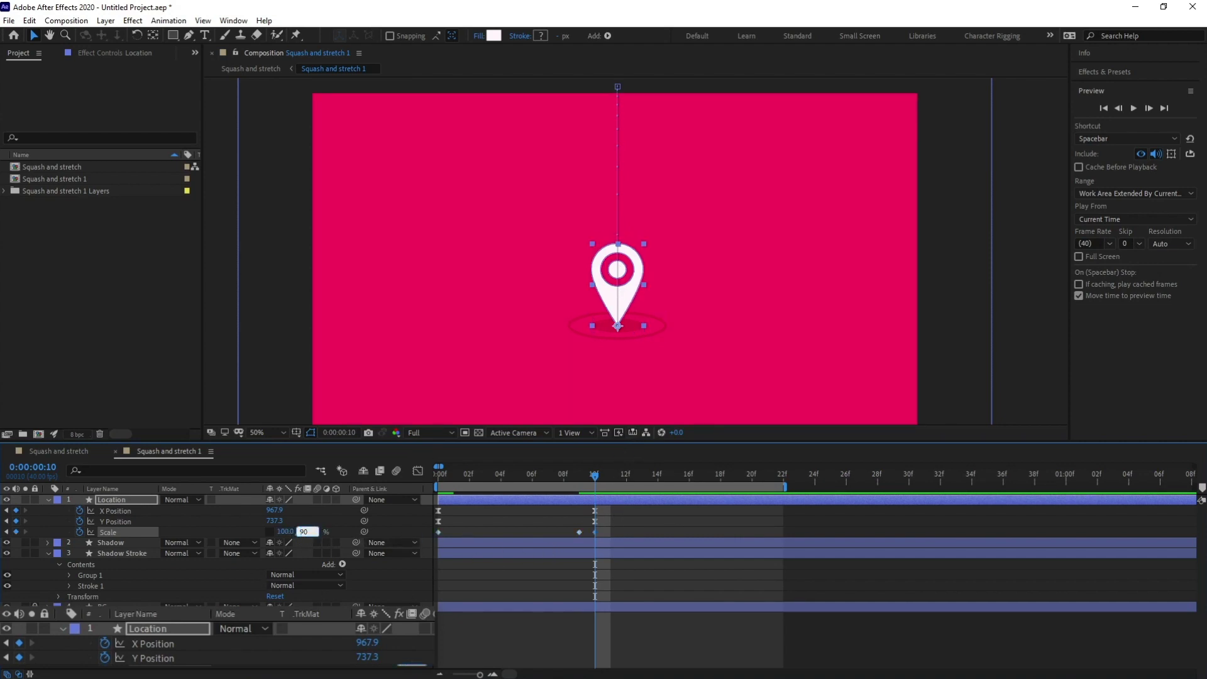
{"action": "left_click", "coordinate": [286, 532]}
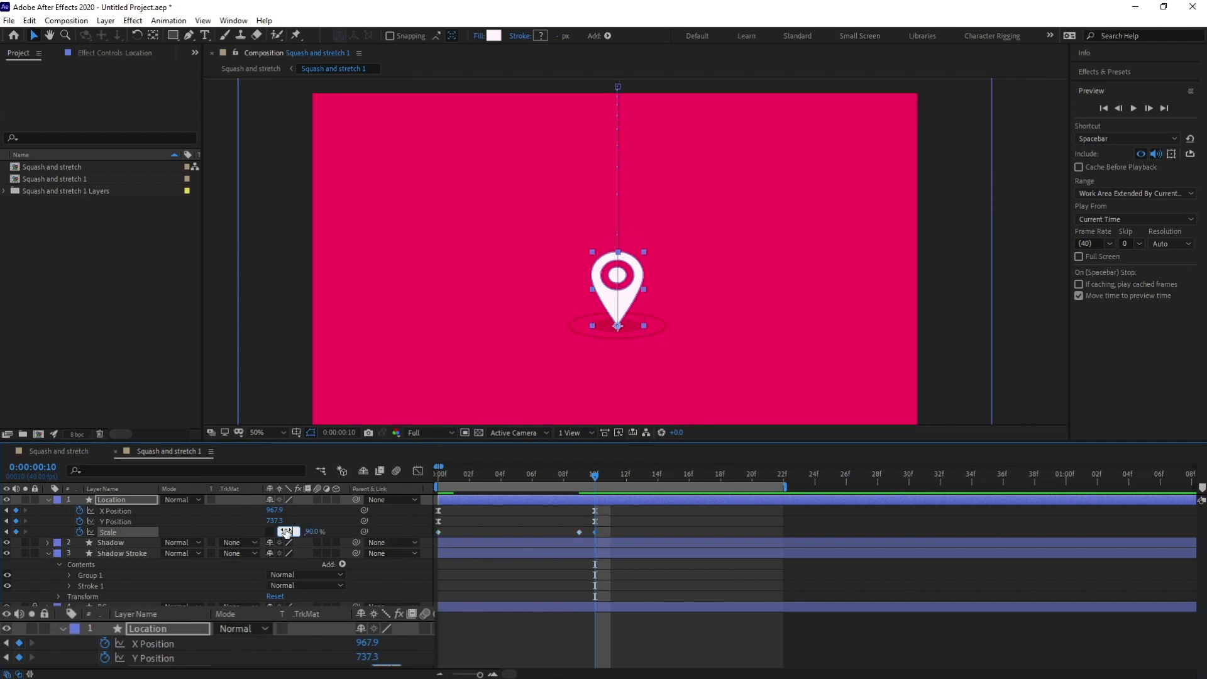
{"action": "left_click", "coordinate": [623, 523]}
Copy the Location layer's frame 10 X Position, Y Position and Scale keyframes to frame 11 to hold the squash
{"action": "left_click", "coordinate": [606, 476]}
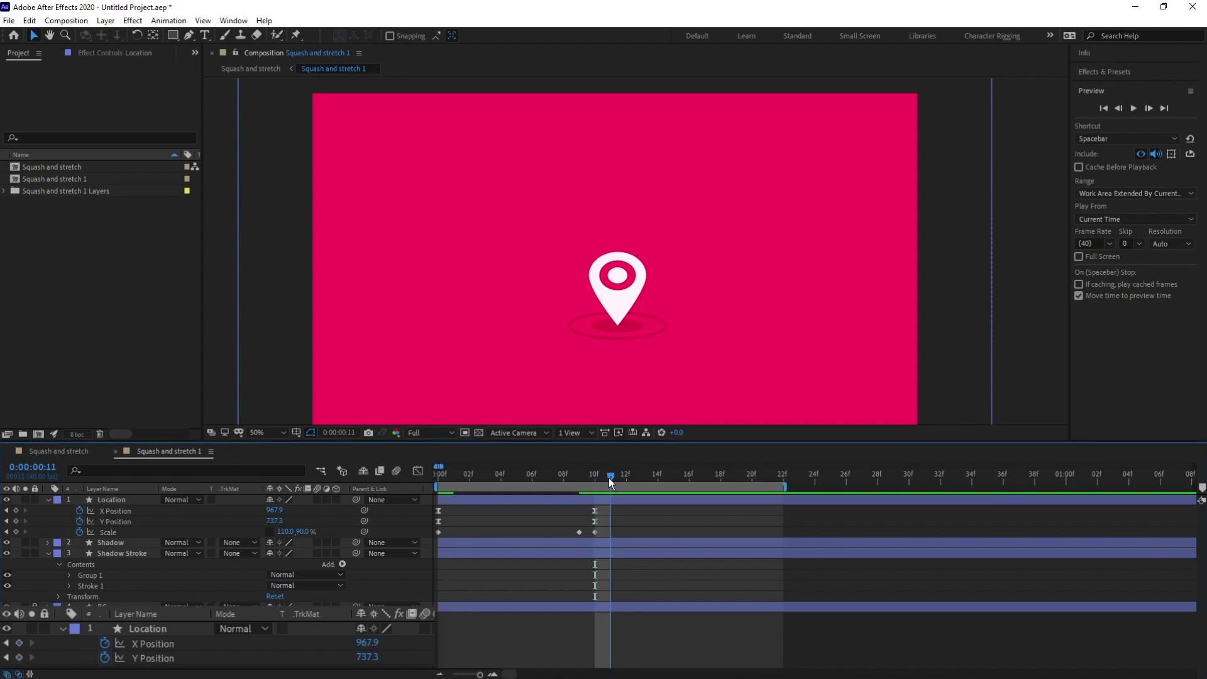
{"action": "left_click_drag", "start_coordinate": [608, 477], "coordinate": [595, 479]}
{"action": "left_click", "coordinate": [610, 477]}
{"action": "left_click_drag", "start_coordinate": [602, 510], "coordinate": [587, 540]}
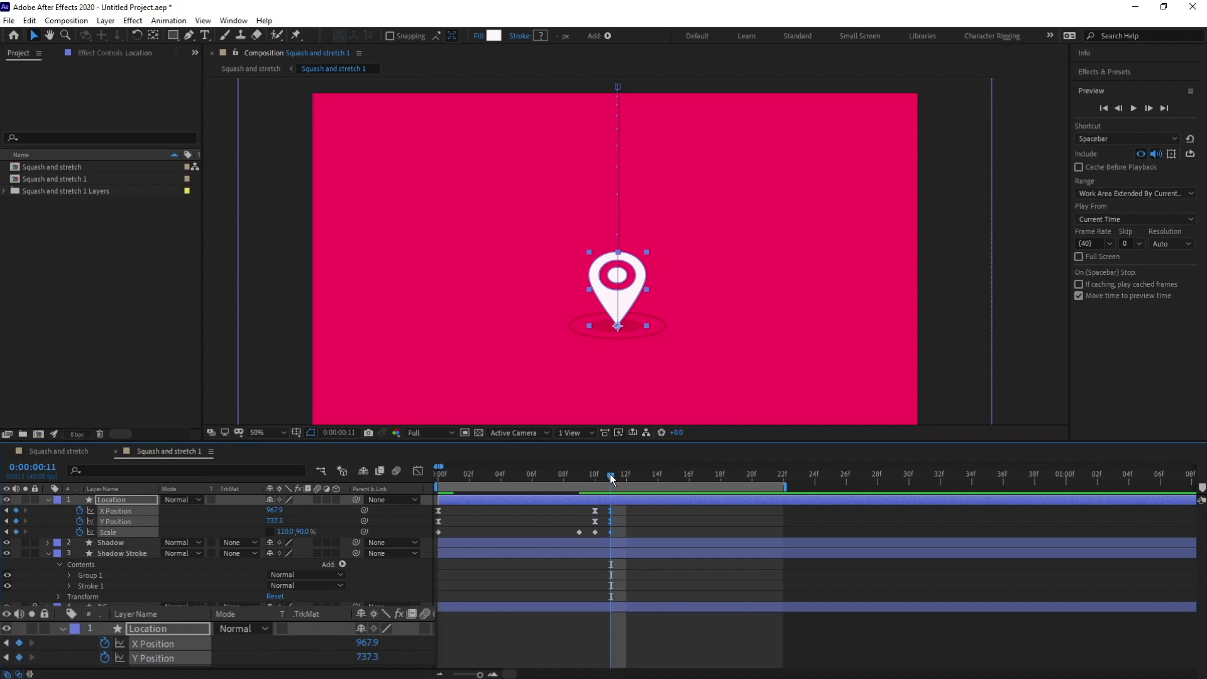
{"action": "mouse_move", "coordinate": [610, 484]}
{"action": "left_mouse_down"}
{"action": "mouse_move", "coordinate": [665, 481]}
{"action": "mouse_move", "coordinate": [515, 492]}
{"action": "mouse_move", "coordinate": [616, 495]}
{"action": "mouse_move", "coordinate": [551, 493]}
{"action": "mouse_move", "coordinate": [597, 494]}
{"action": "mouse_move", "coordinate": [605, 473]}
{"action": "mouse_move", "coordinate": [591, 484]}
{"action": "mouse_move", "coordinate": [656, 485]}
{"action": "mouse_move", "coordinate": [620, 487]}
{"action": "left_mouse_up"}
{"action": "left_click", "coordinate": [590, 577]}
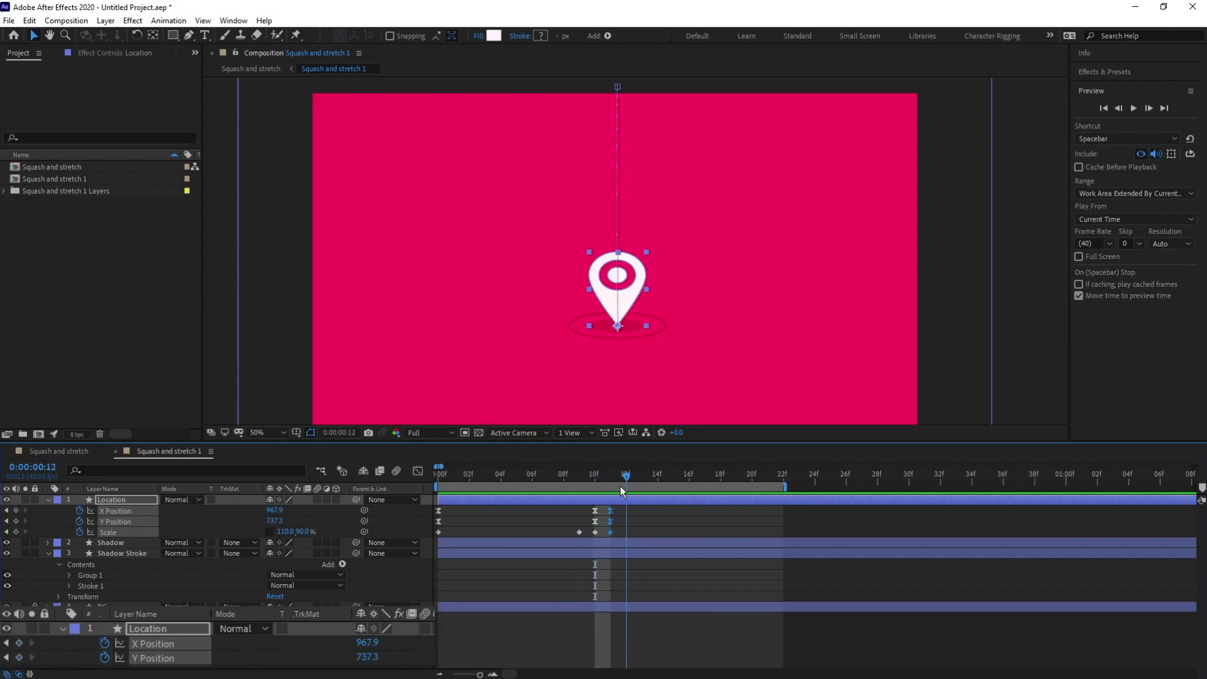
Advance to frame 17 and extend the work area's end to about frame 25
{"action": "key", "text": "Page_Up"}
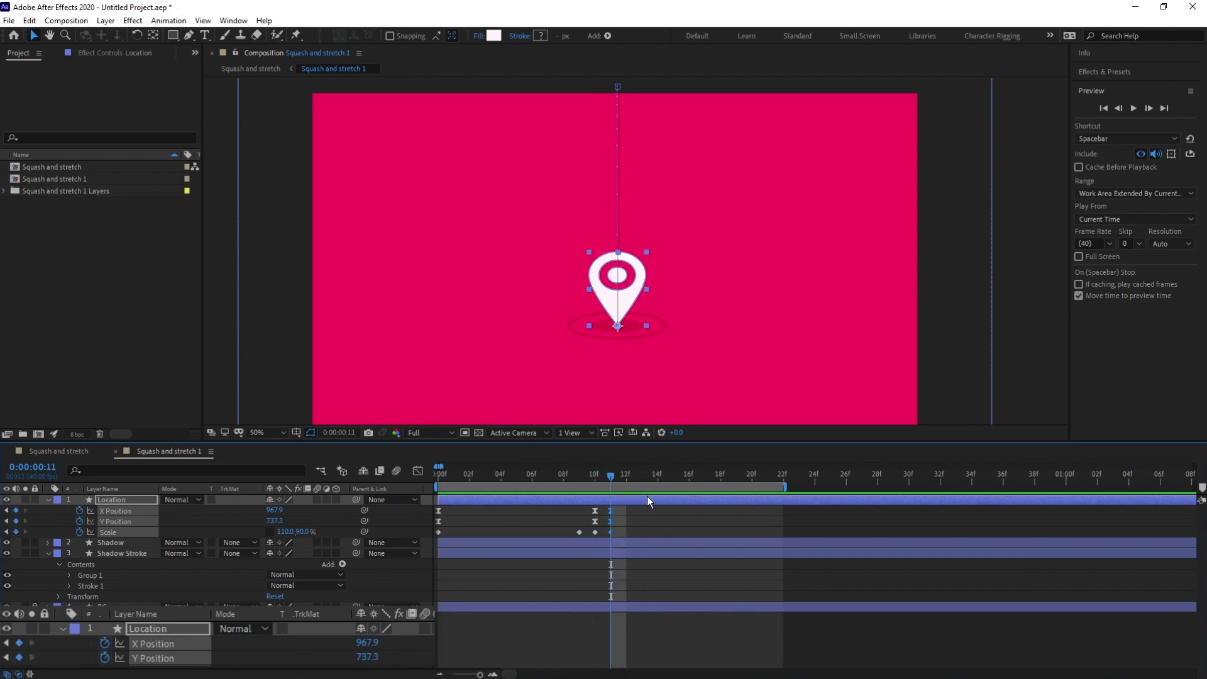
{"action": "key", "text": "Page_Down"}
{"action": "key", "text": "Page_Down"}
{"action": "key", "text": "Page_Down"}
{"action": "key", "text": "Page_Down"}
{"action": "key", "text": "Page_Down"}
{"action": "key", "text": "Page_Down"}
{"action": "left_click_drag", "start_coordinate": [784, 487], "coordinate": [832, 488]}
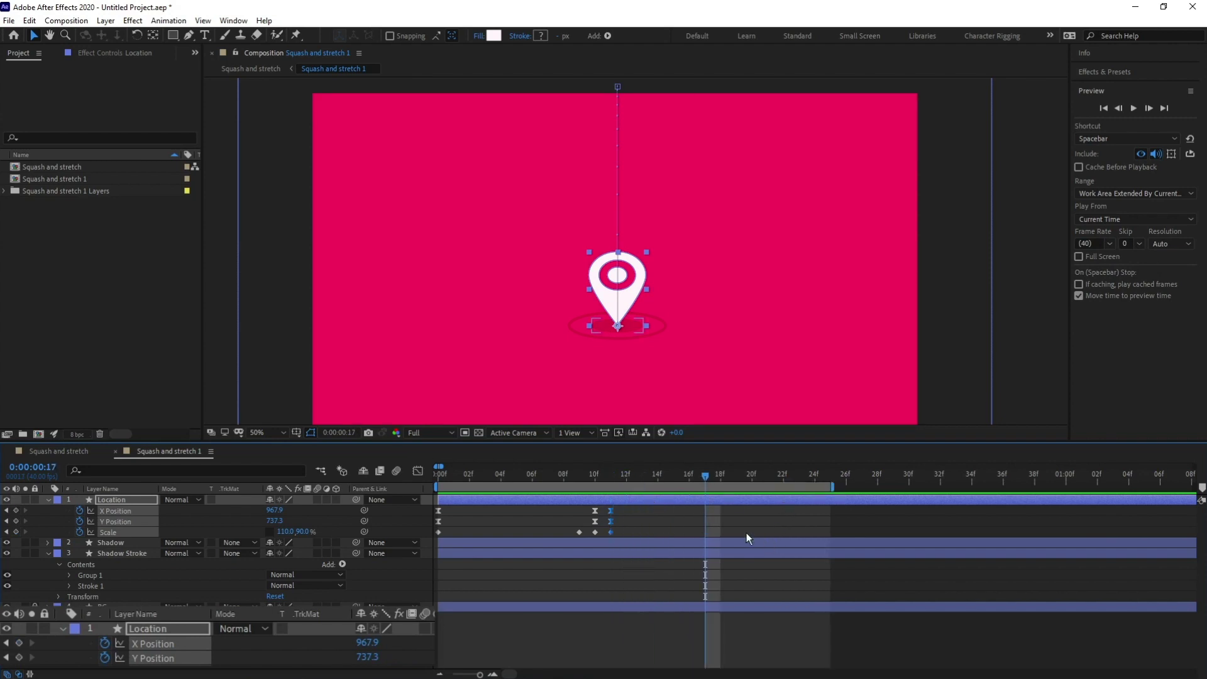
{"action": "left_click", "coordinate": [679, 519]}
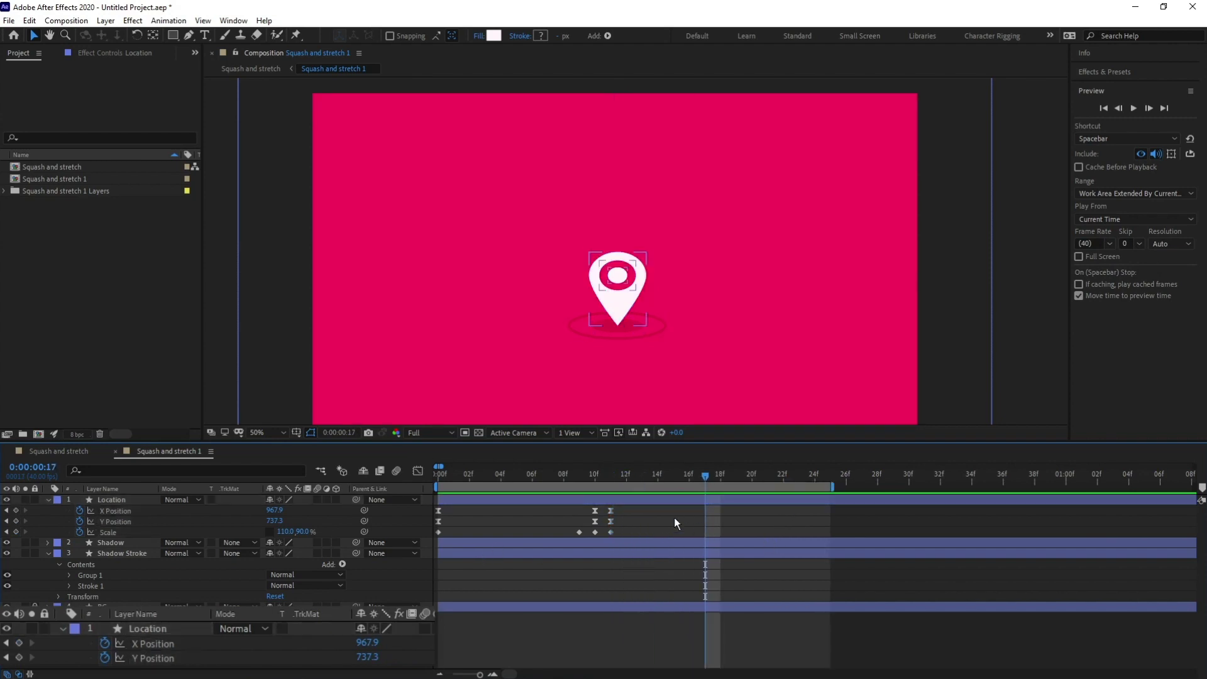
Copy the first Scale keyframe to frame 17 and set its values to 95% horizontally and 105% vertically
{"action": "left_click", "coordinate": [437, 533]}
{"action": "key", "text": "ctrl+c"}
{"action": "key", "text": "ctrl+v"}
{"action": "left_click", "coordinate": [288, 532]}
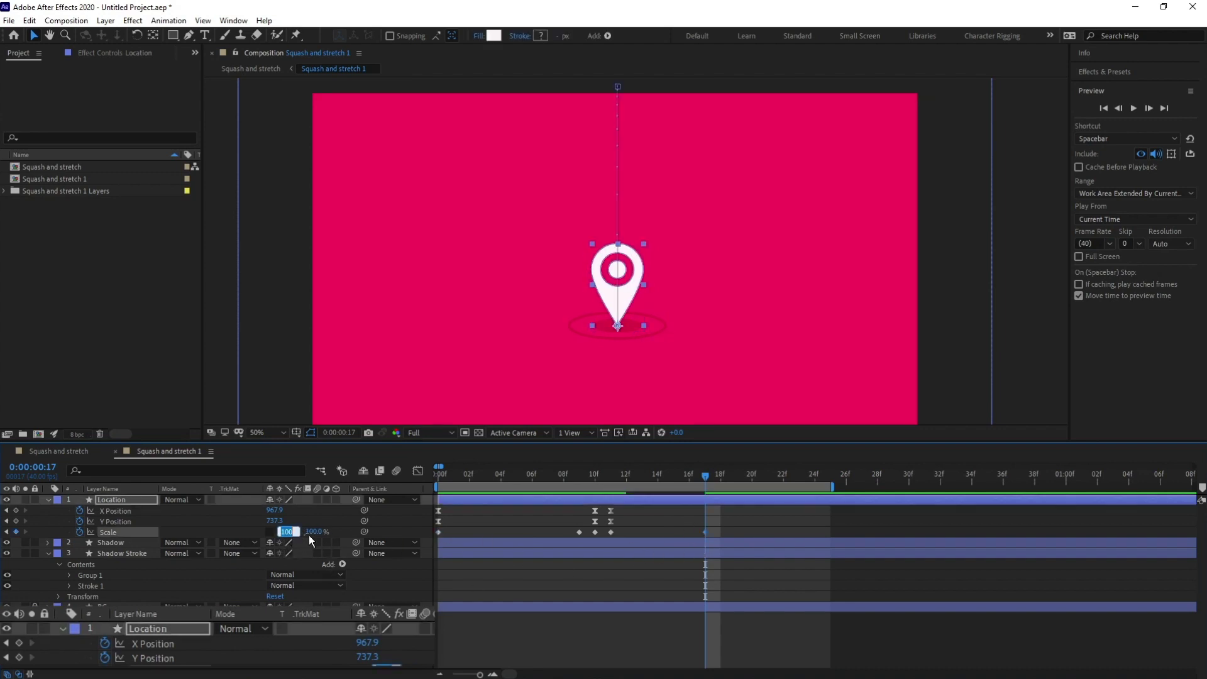
{"action": "type", "text": "95"}
{"action": "key", "text": "Return"}
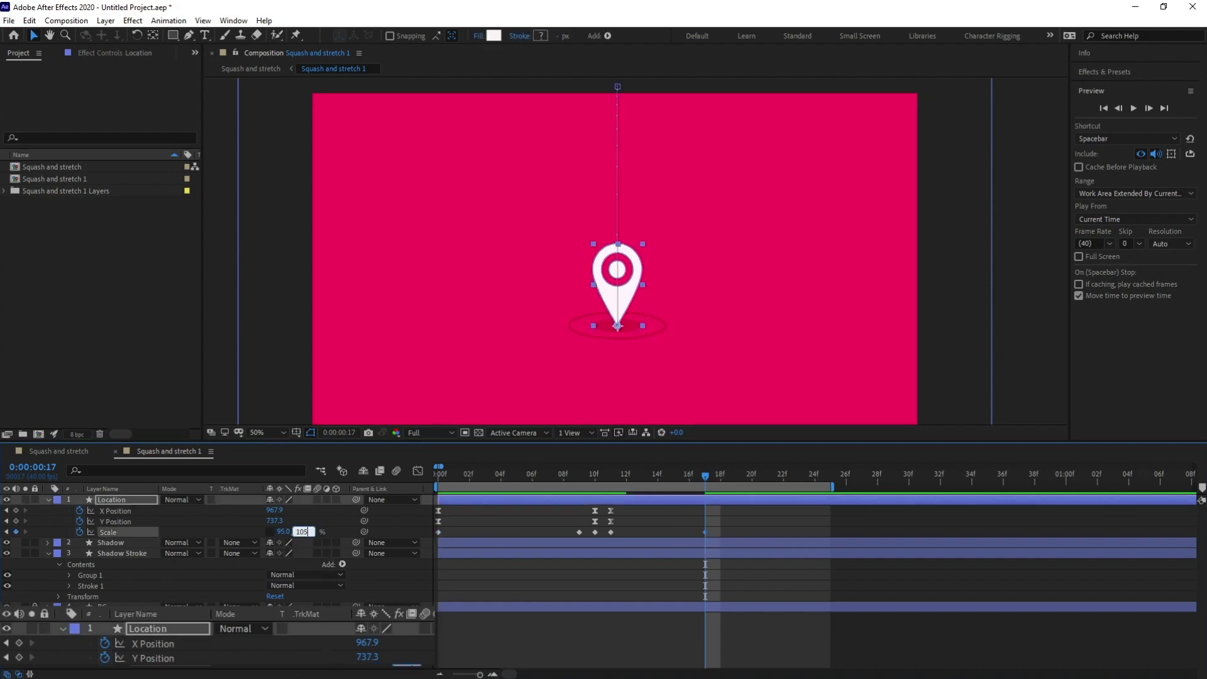
{"action": "key", "text": "Return"}
Extend the work area to about frame 31 and set the pin's Scale to 102%, 98% at frame 22
{"action": "mouse_move", "coordinate": [755, 480]}
{"action": "left_mouse_down"}
{"action": "mouse_move", "coordinate": [711, 484]}
{"action": "mouse_move", "coordinate": [926, 488]}
{"action": "left_mouse_up"}
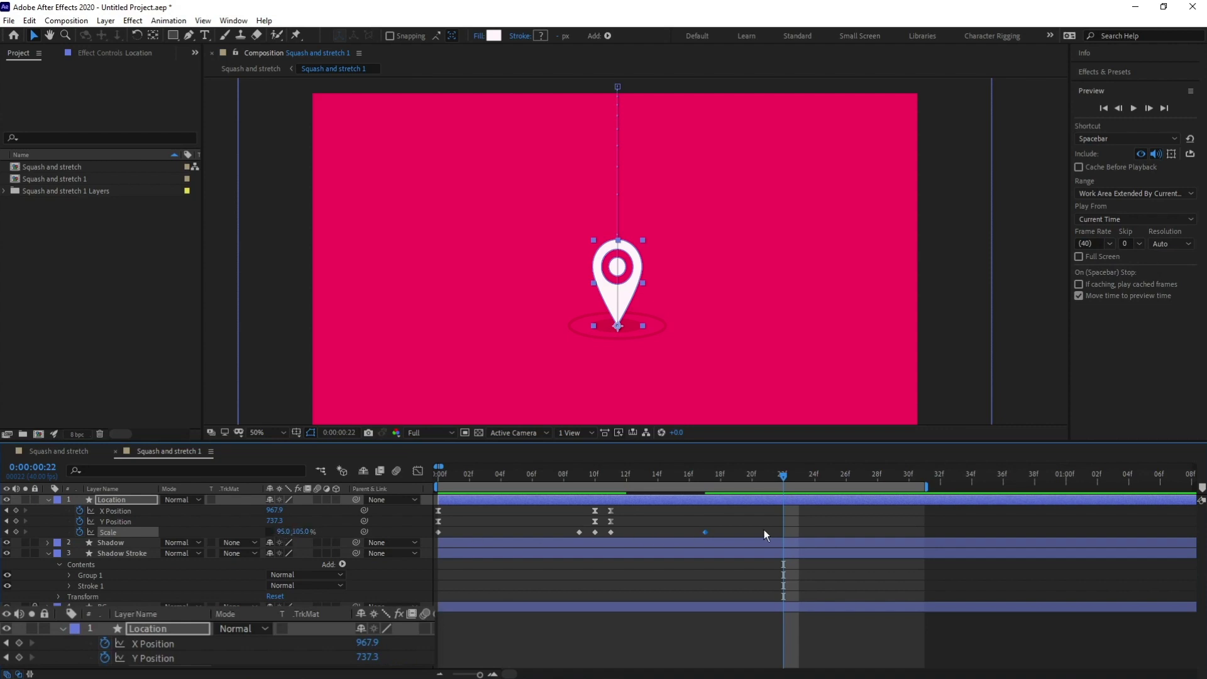
{"action": "left_click", "coordinate": [284, 531]}
{"action": "type", "text": "102"}
{"action": "left_click", "coordinate": [333, 536]}
{"action": "left_click", "coordinate": [306, 532]}
{"action": "type", "text": "98"}
{"action": "key", "text": "Return"}
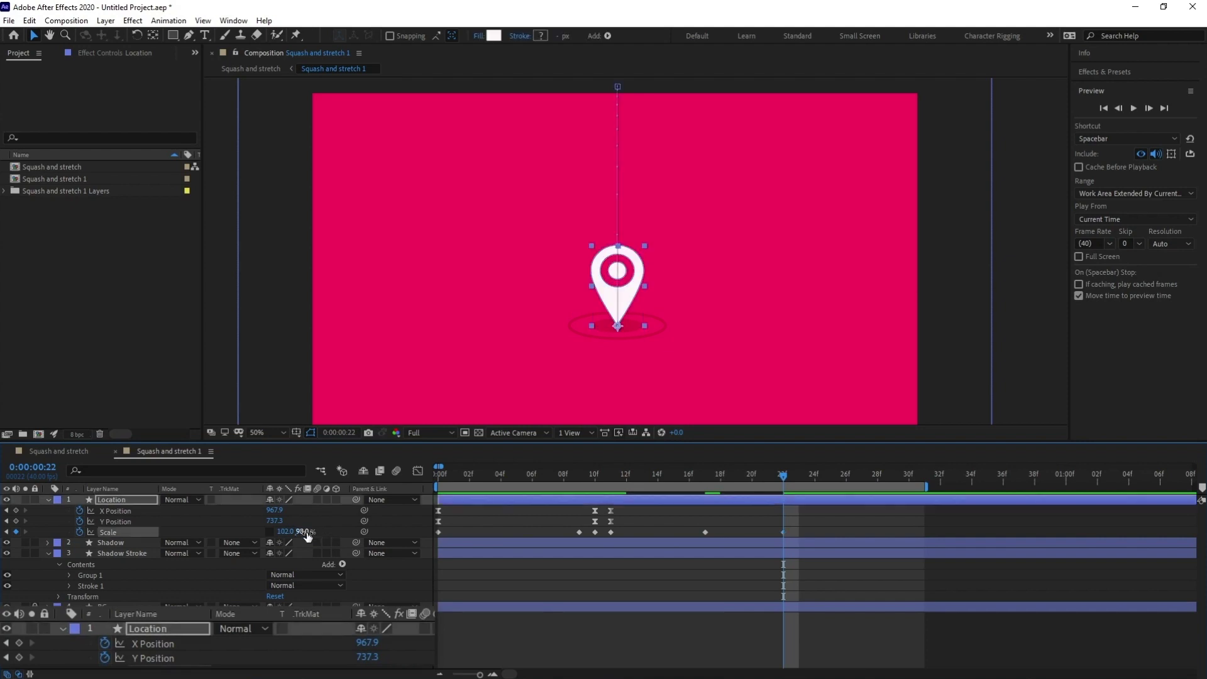
Add a Scale keyframe of 99% horizontally and 101% vertically at frame 26
{"action": "left_click_drag", "start_coordinate": [784, 477], "coordinate": [846, 499]}
{"action": "left_click", "coordinate": [304, 532]}
{"action": "type", "text": "101"}
{"action": "key", "text": "Tab"}
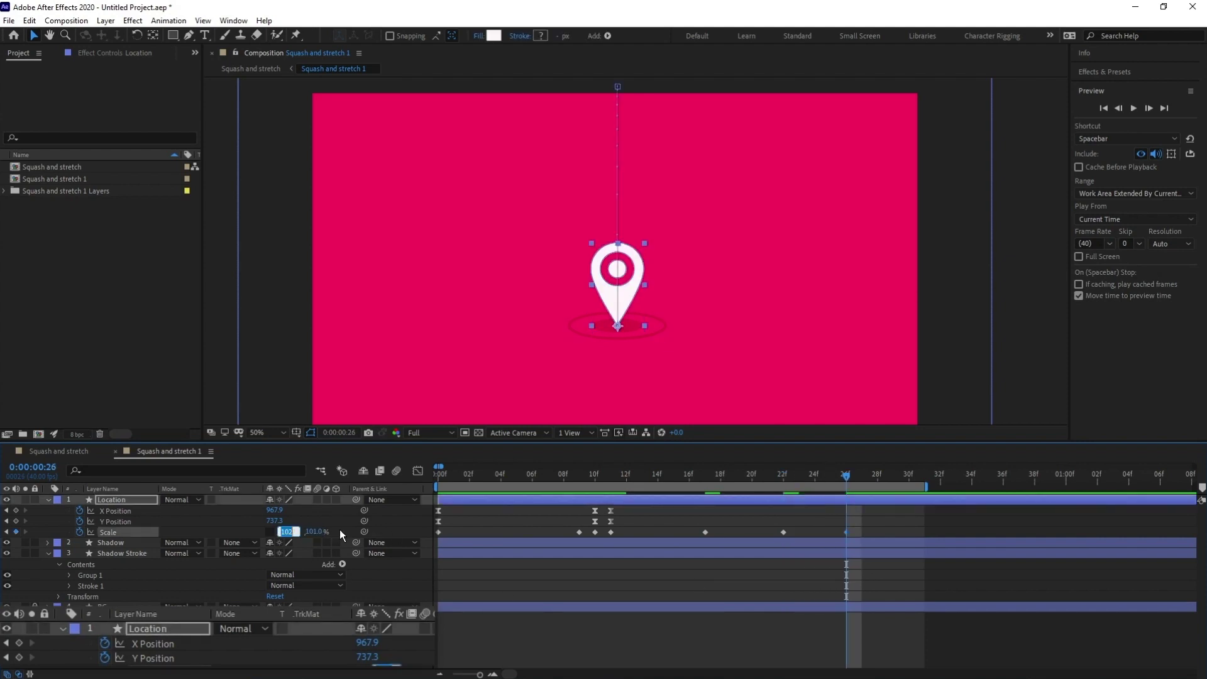
{"action": "type", "text": "99"}
{"action": "key", "text": "Return"}
Extend the work area to about frame 38 and set the pin's Scale to 100.5%, 99.5% at frame 29
{"action": "key", "text": "Page_Down"}
{"action": "key", "text": "Page_Down"}
{"action": "key", "text": "Page_Down"}
{"action": "left_click_drag", "start_coordinate": [920, 487], "coordinate": [1035, 487]}
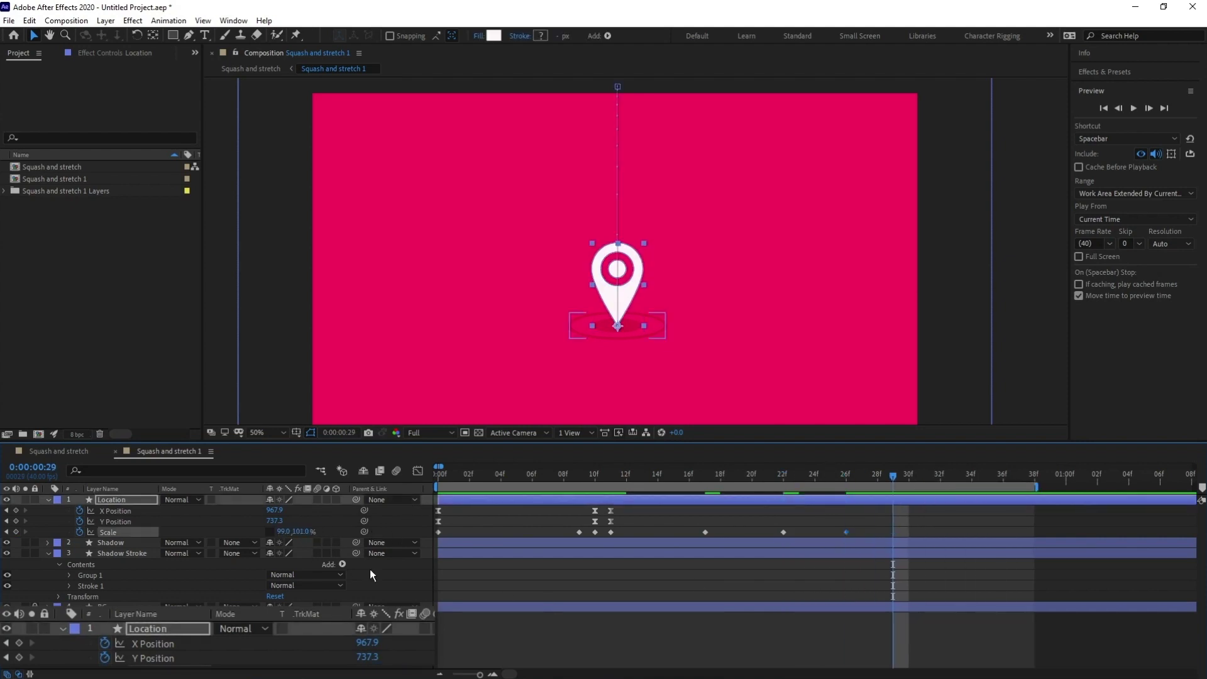
{"action": "left_click", "coordinate": [284, 531]}
{"action": "type", "text": "100.5"}
{"action": "key", "text": "Tab"}
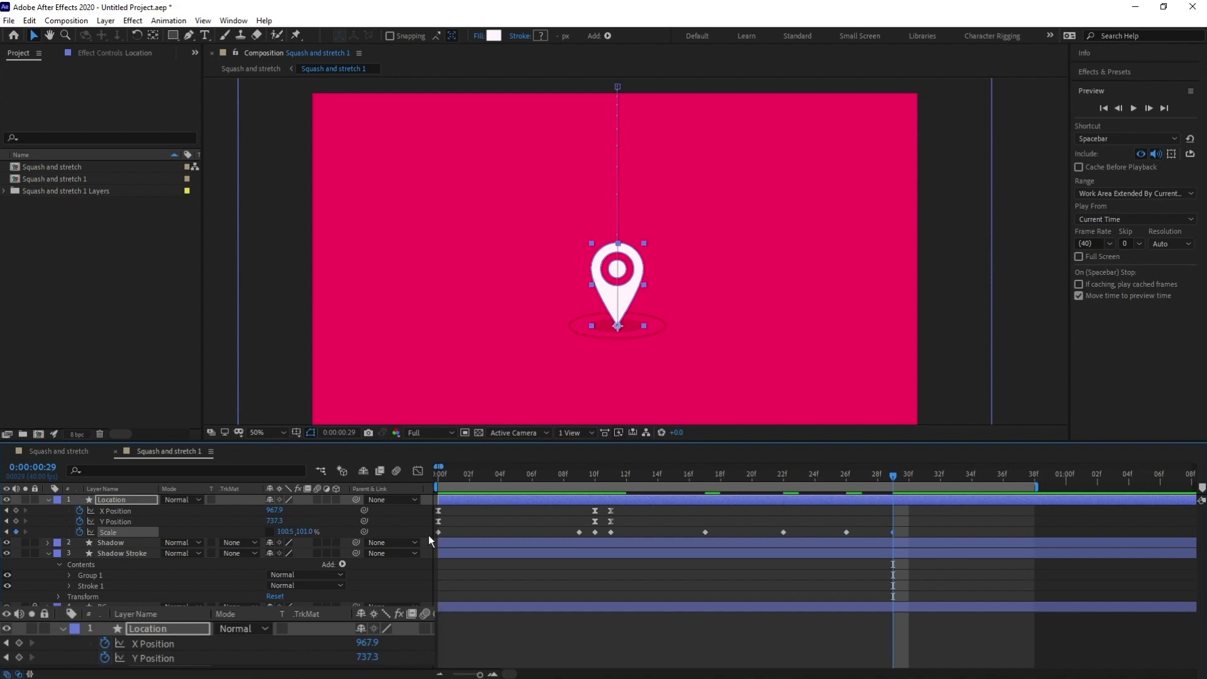
{"action": "type", "text": "99.5"}
{"action": "key", "text": "Return"}
Copy the first Scale keyframe to frame 32 so the pin settles at its original proportions
{"action": "key", "text": "Page_Down"}
{"action": "key", "text": "Page_Down"}
{"action": "key", "text": "Page_Down"}
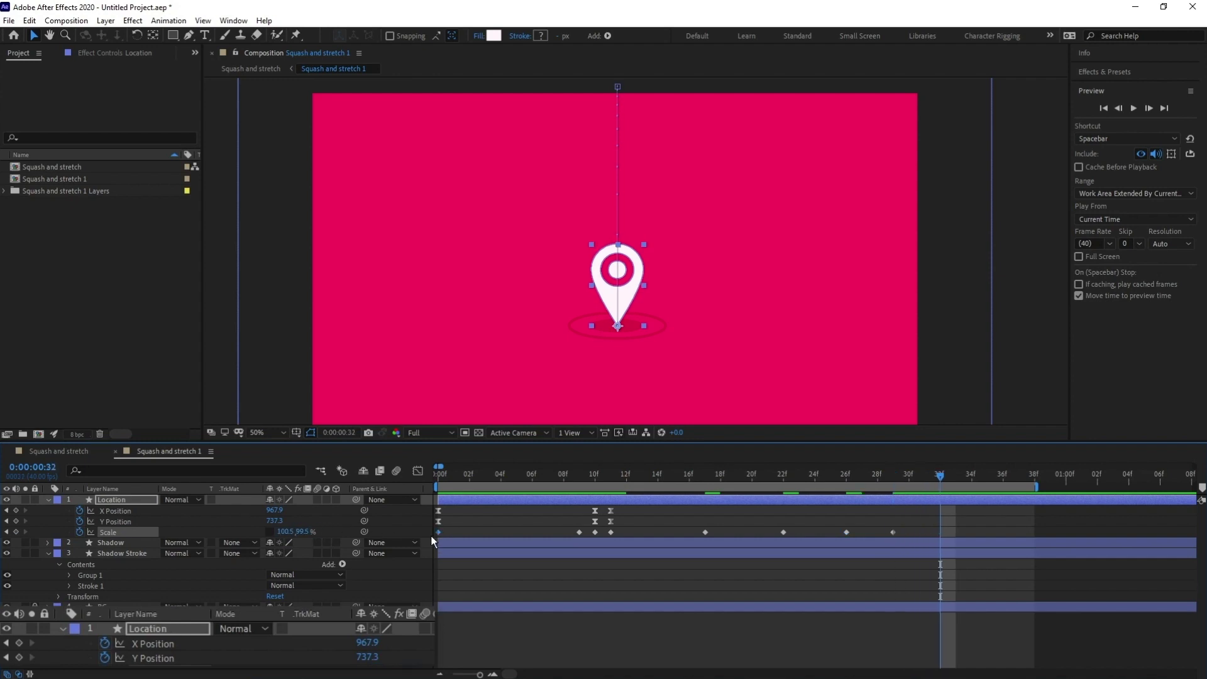
{"action": "left_click", "coordinate": [438, 533]}
{"action": "key", "text": "ctrl+c"}
{"action": "key", "text": "ctrl+v"}
Apply Easy Ease to all of the Location layer's Scale keyframes and preview the squash and stretch animation
{"action": "left_click_drag", "start_coordinate": [960, 530], "coordinate": [428, 553]}
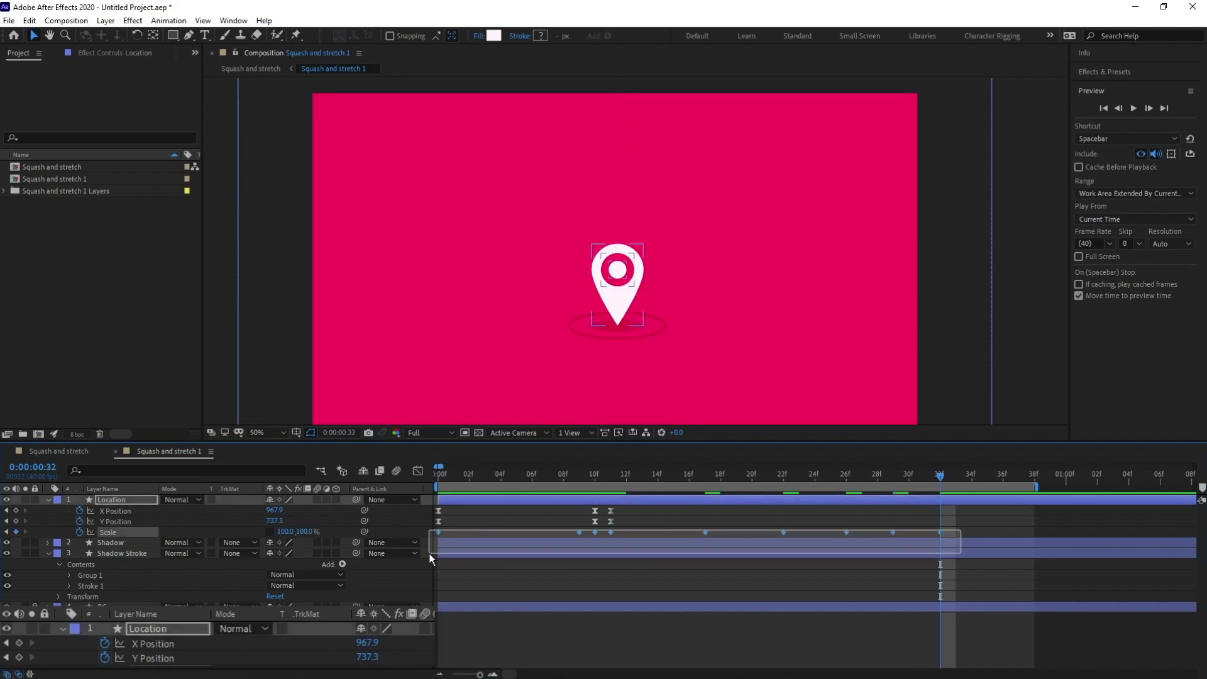
{"action": "key", "text": "F9"}
{"action": "key", "text": "Home"}
{"action": "key", "text": "space"}
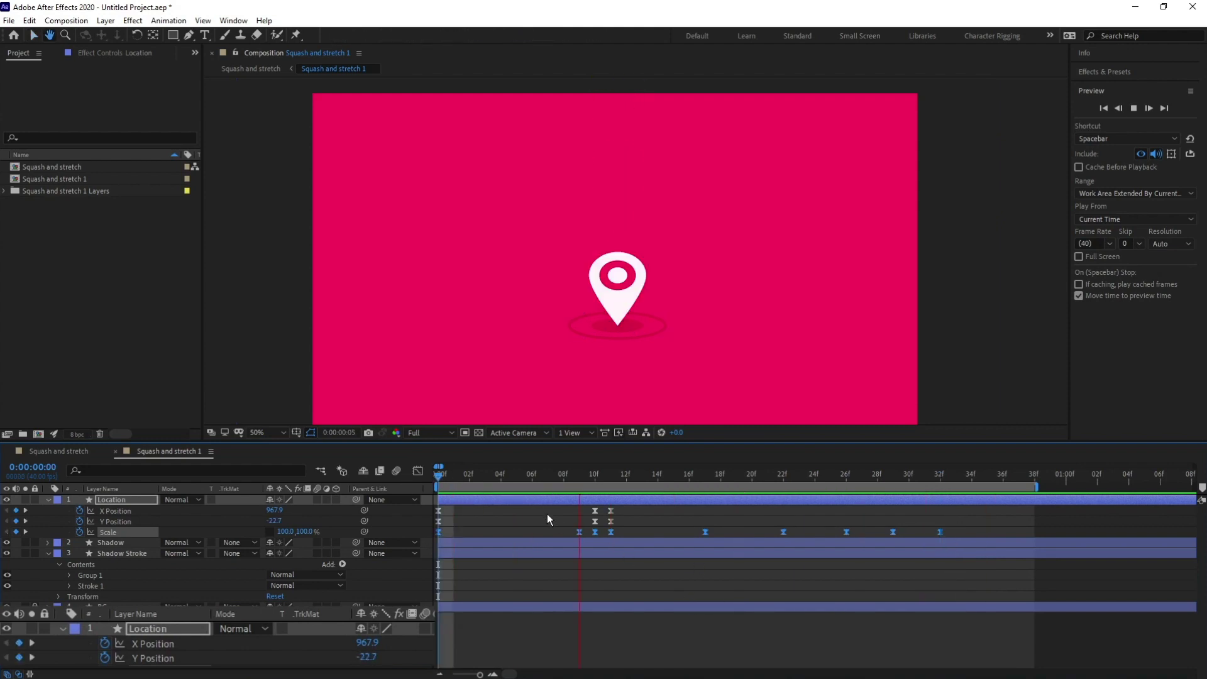
{"action": "key", "text": "space"}
{"action": "key", "text": "space"}
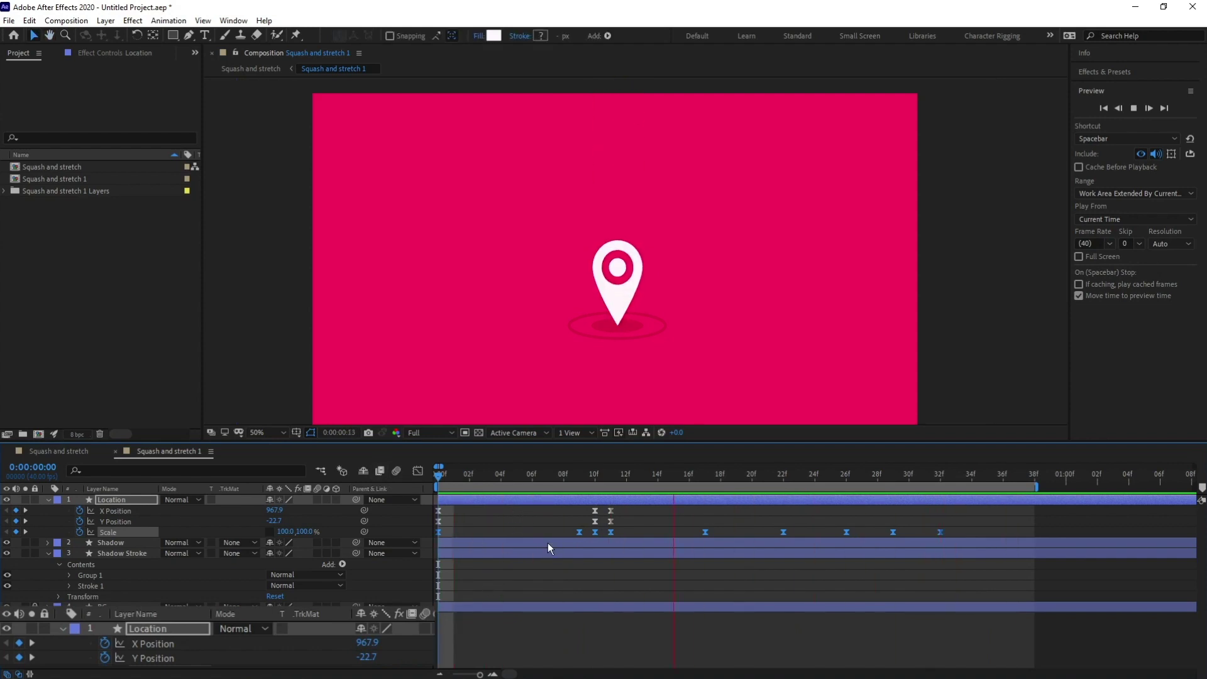
{"action": "key", "text": "space"}
Examine the pin's Scale values at each keyframe from frame 11 through frame 29
{"action": "mouse_move", "coordinate": [612, 476]}
{"action": "left_mouse_down"}
{"action": "mouse_move", "coordinate": [722, 482]}
{"action": "mouse_move", "coordinate": [613, 481]}
{"action": "left_mouse_up"}
{"action": "left_click", "coordinate": [655, 510]}
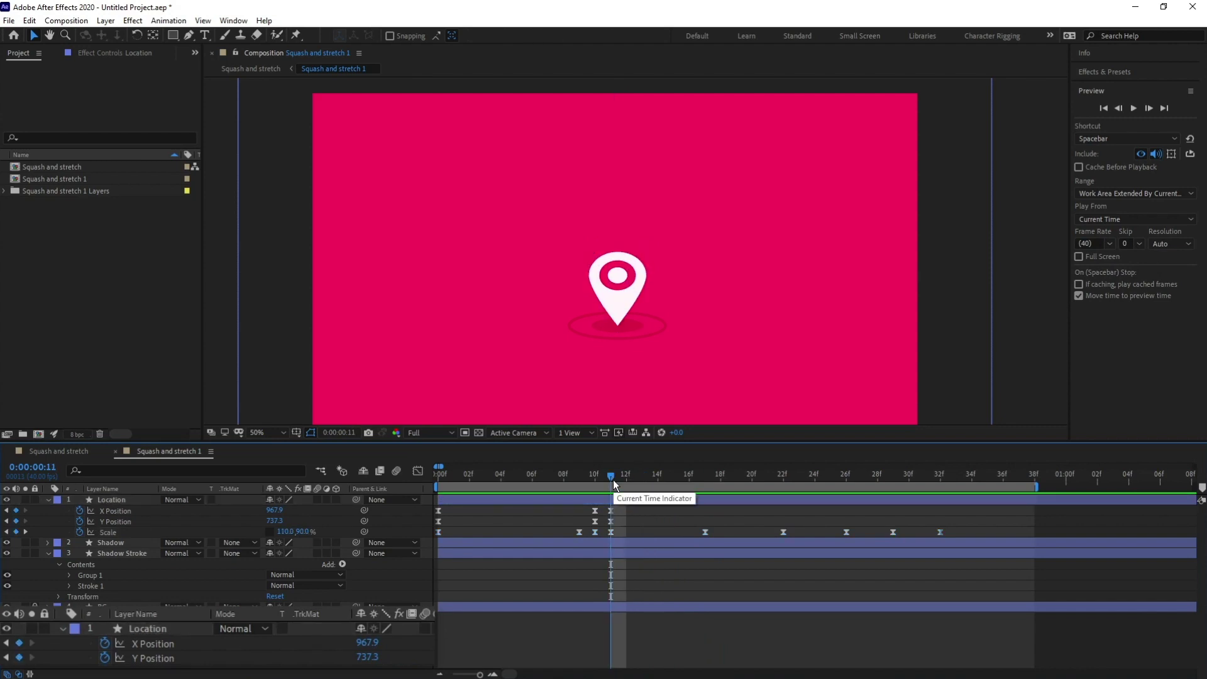
{"action": "left_click", "coordinate": [733, 533]}
{"action": "left_click_drag", "start_coordinate": [695, 478], "coordinate": [611, 486]}
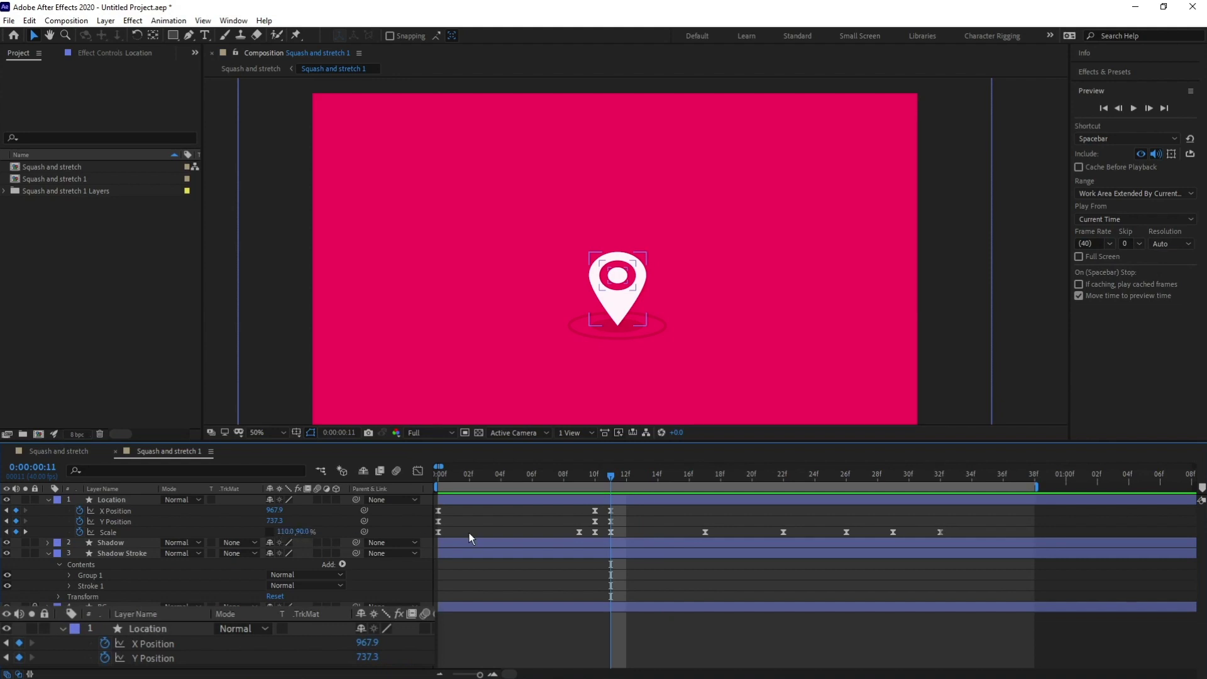
{"action": "key", "text": "k"}
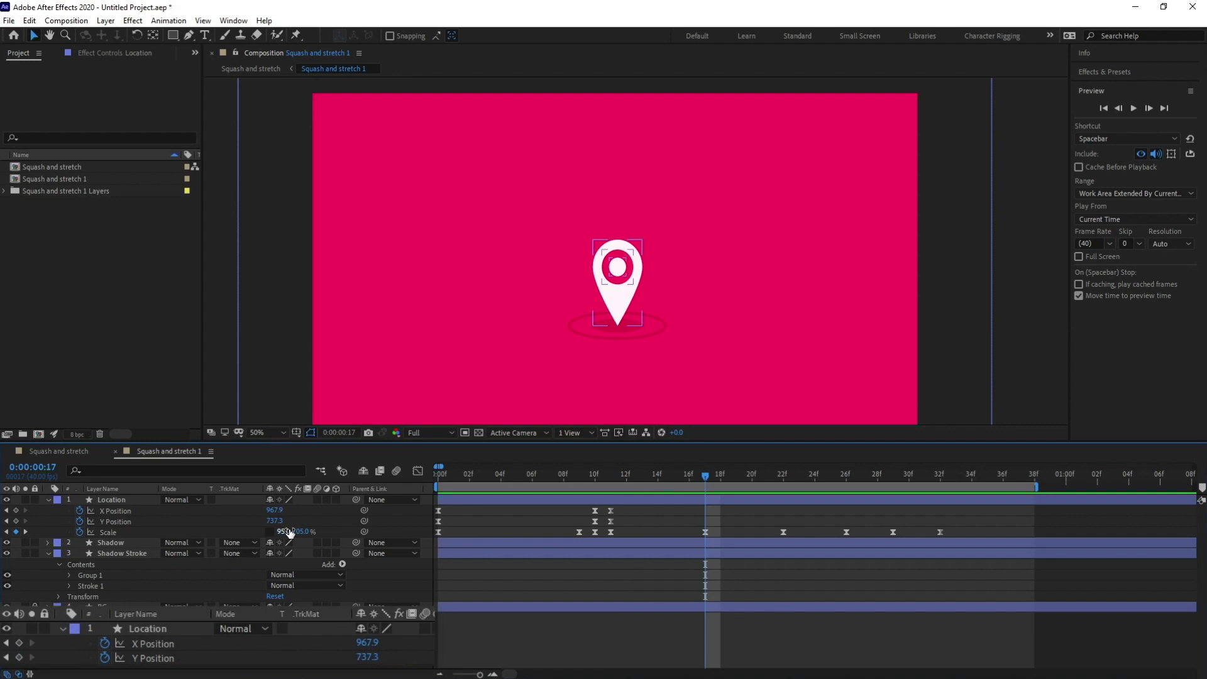
{"action": "key", "text": "k"}
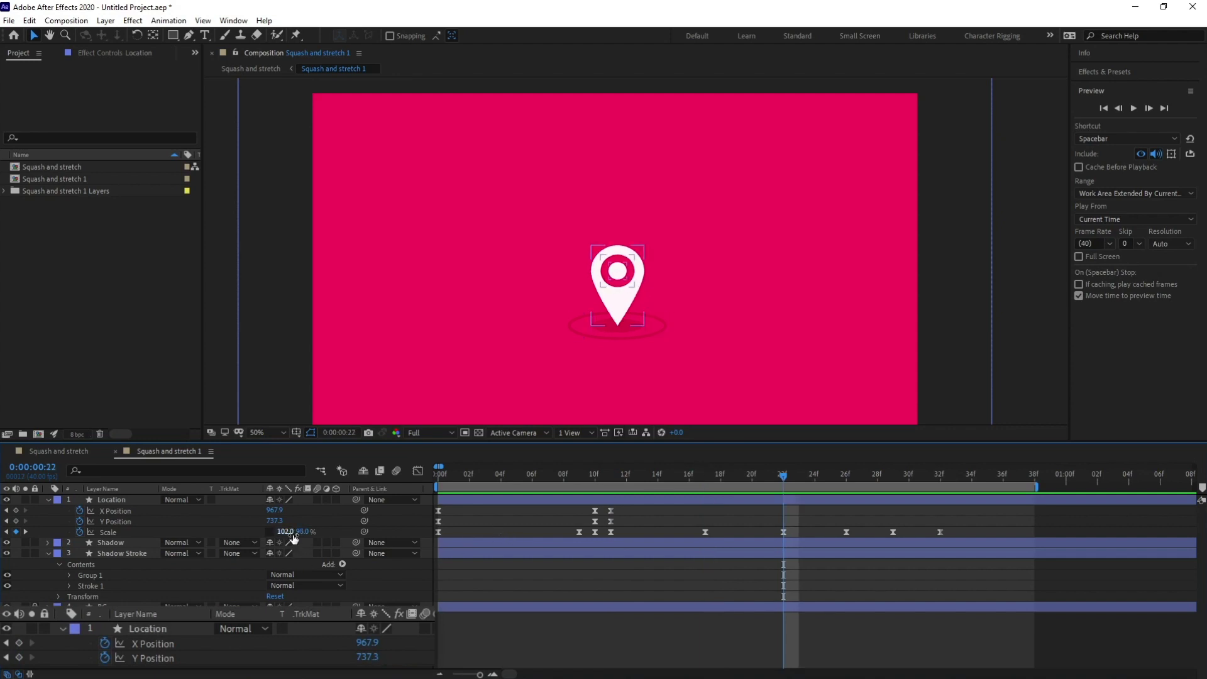
{"action": "key", "text": "k"}
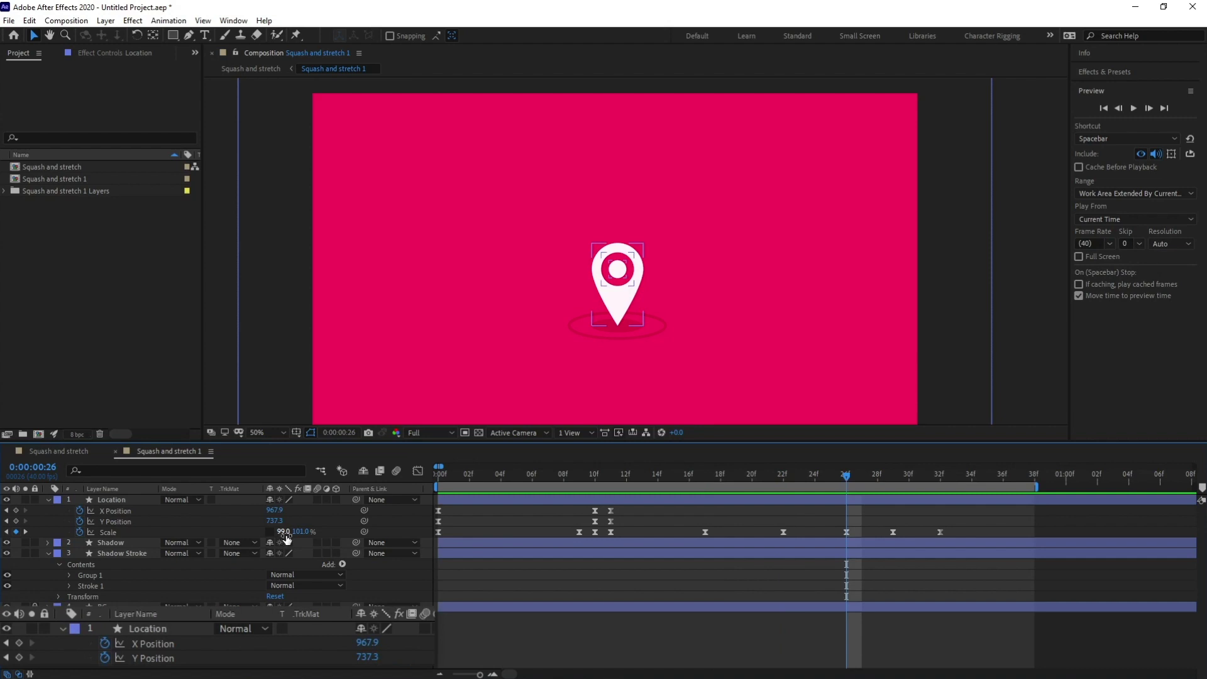
{"action": "key", "text": "k"}
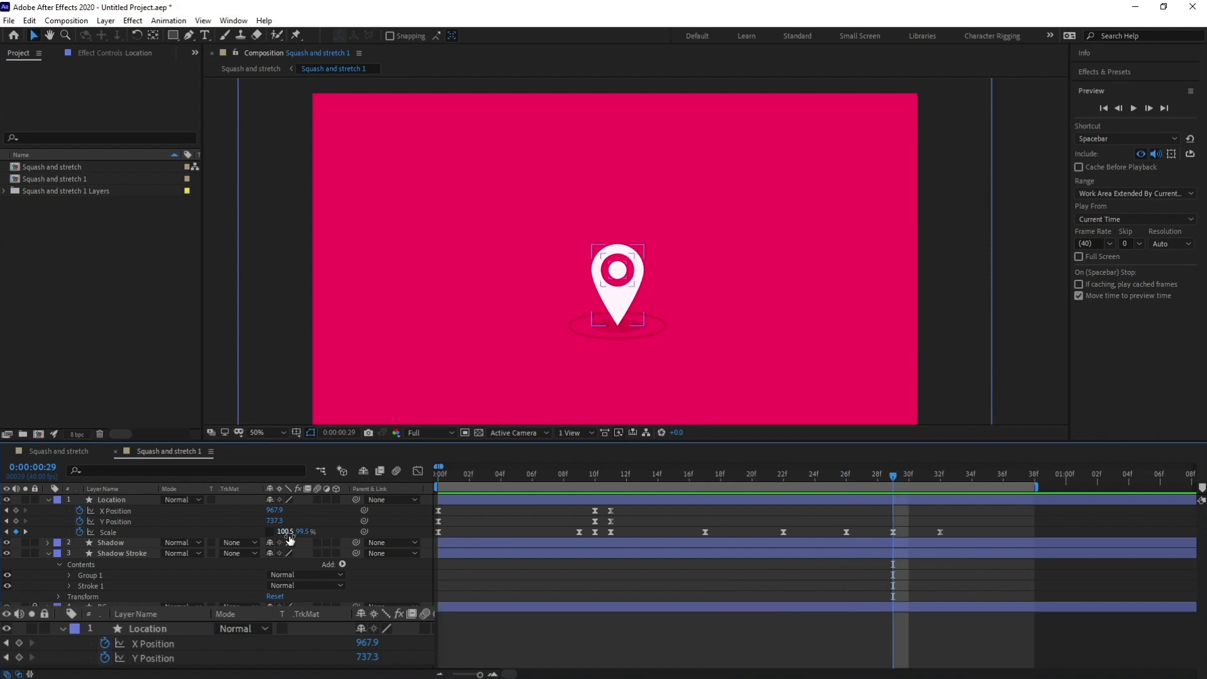
Check the Location layer's last Scale keyframe at frame 32 and preview the drop from the start
{"action": "key", "text": "k"}
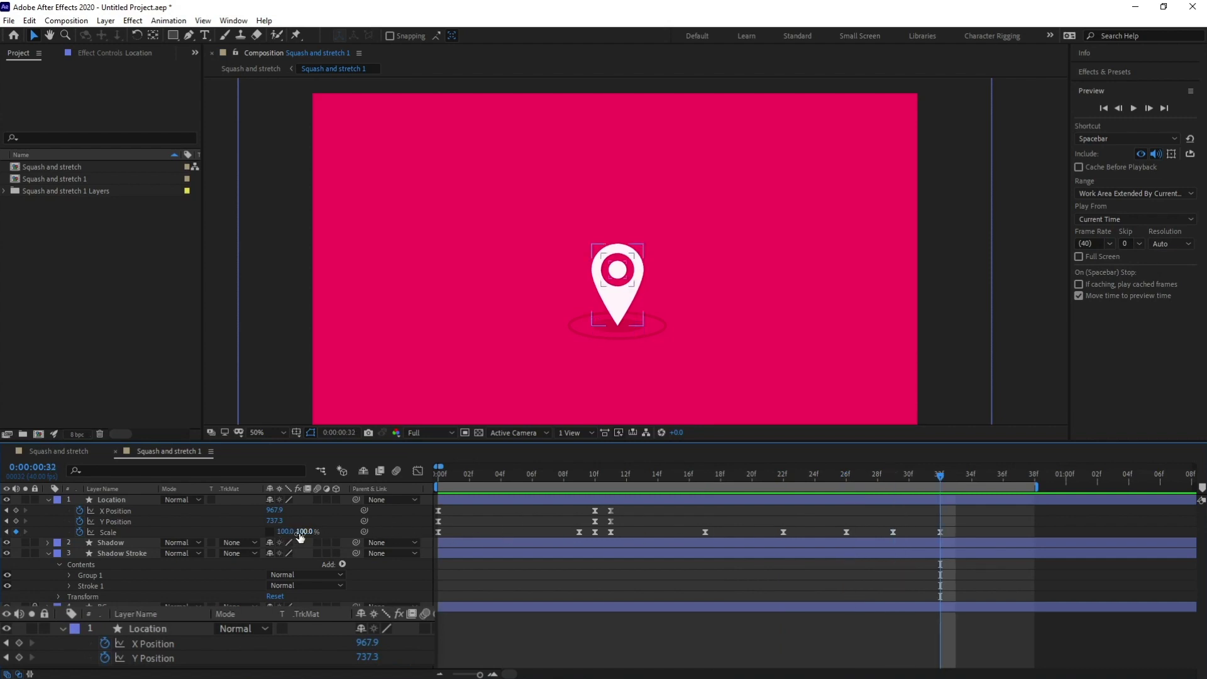
{"action": "left_click_drag", "start_coordinate": [865, 478], "coordinate": [394, 483]}
{"action": "key", "text": "space"}
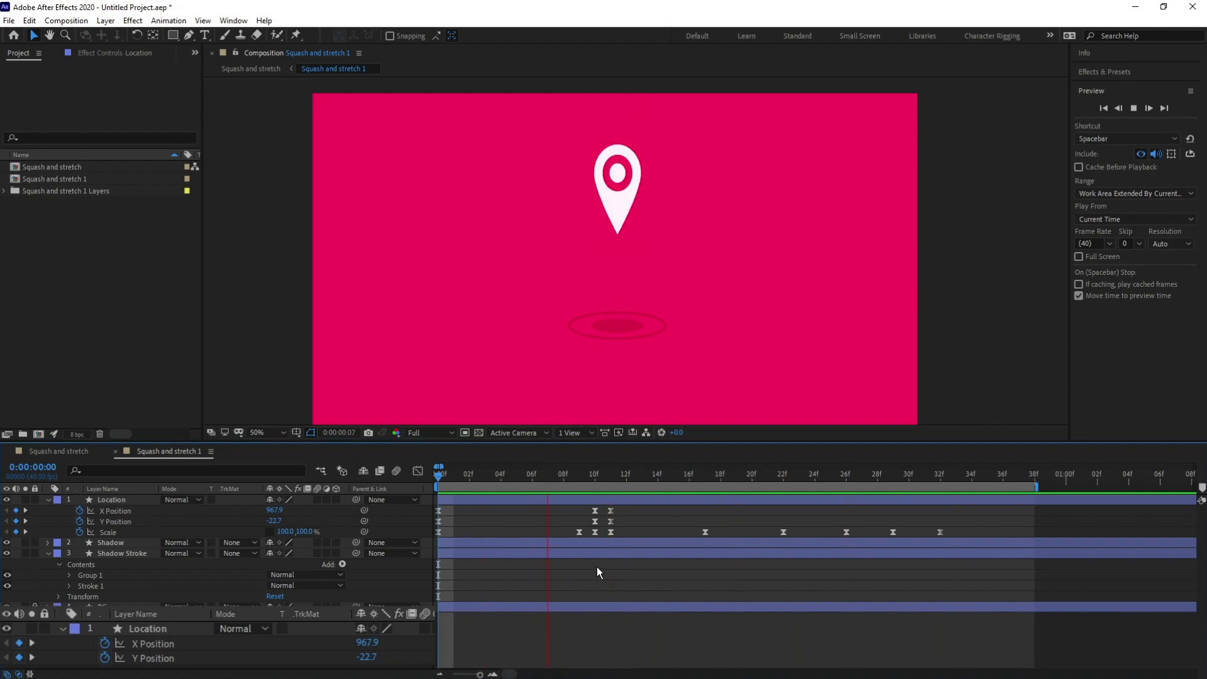
{"action": "left_click", "coordinate": [437, 477]}
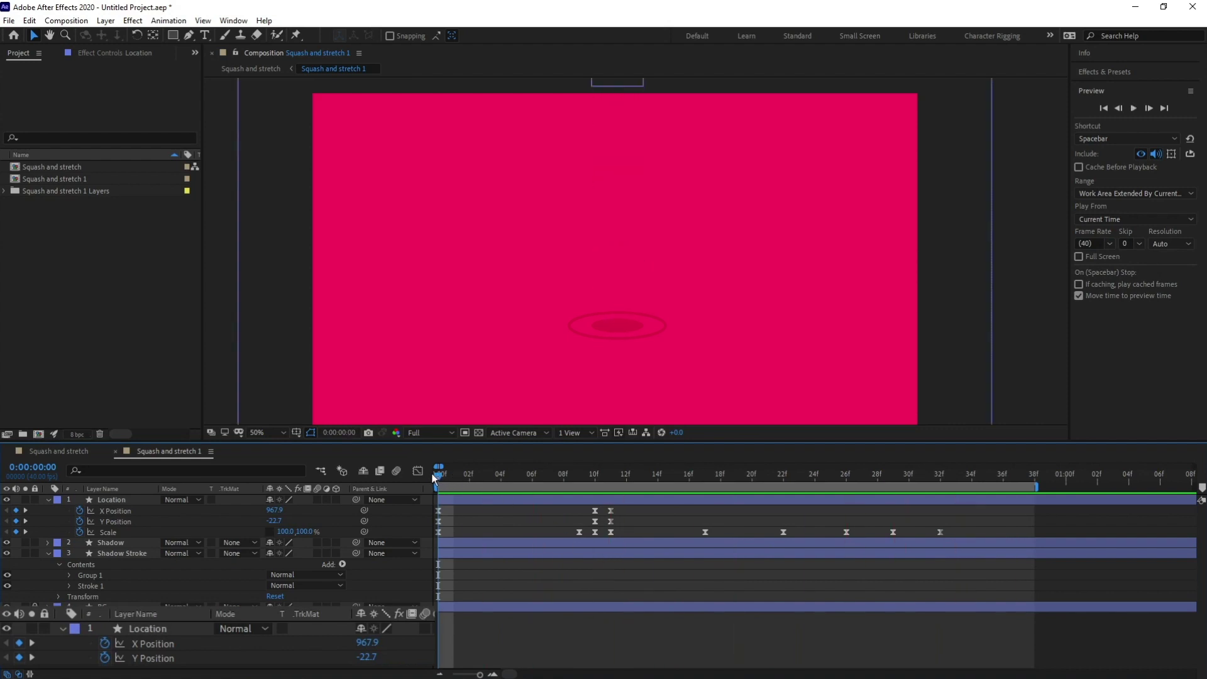
{"action": "key", "text": "space"}
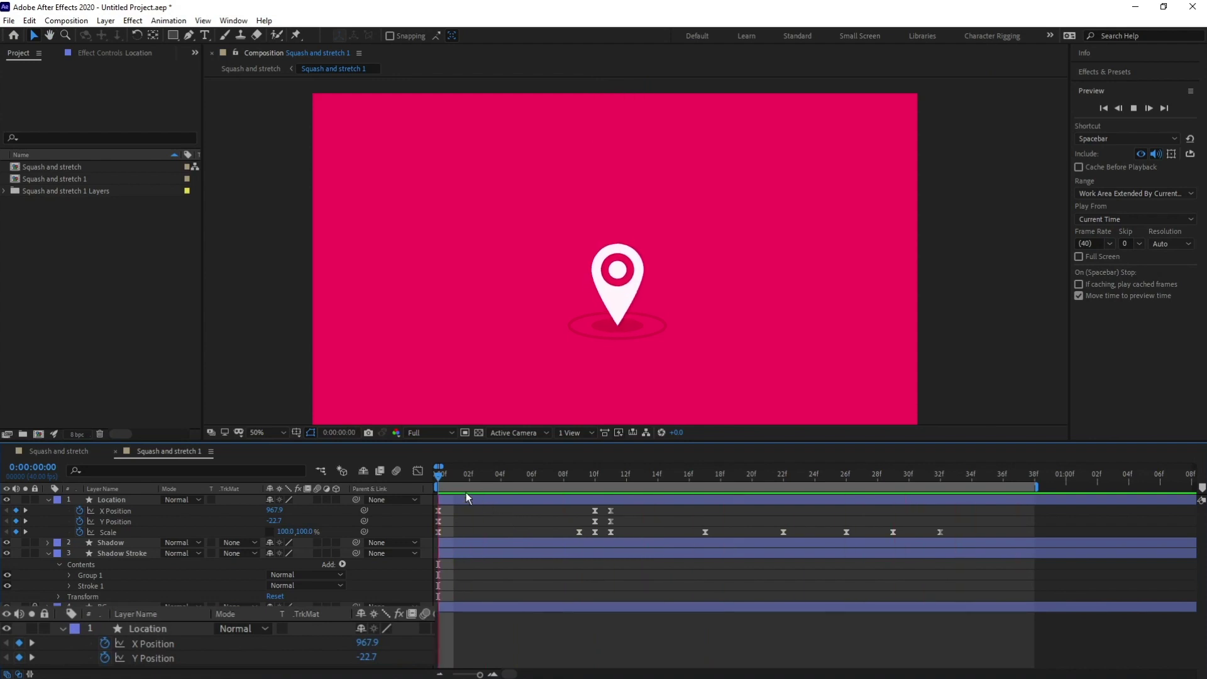
{"action": "key", "text": "space"}
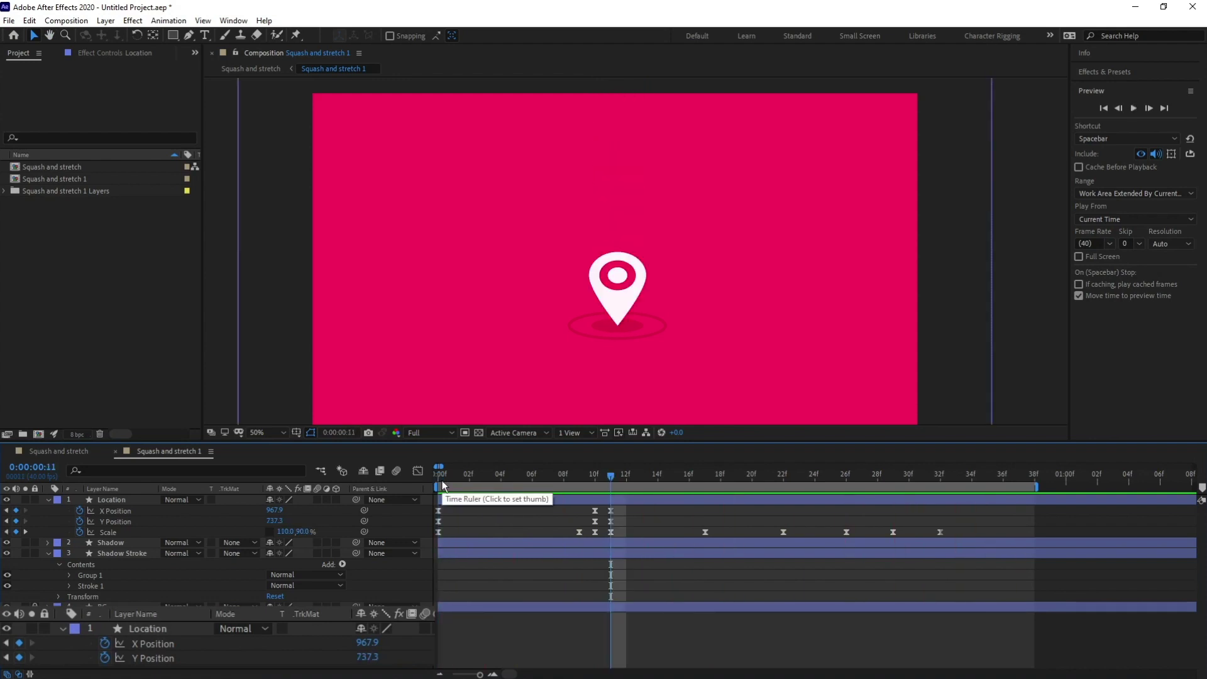
Extend the work area to about 1:01 and preview the pin animation again
{"action": "left_click", "coordinate": [972, 480]}
{"action": "left_click_drag", "start_coordinate": [1037, 487], "coordinate": [1081, 487]}
{"action": "scroll", "coordinate": [1072, 496], "scroll_direction": "down", "scroll_amount": 1}
{"action": "key", "text": "minus"}
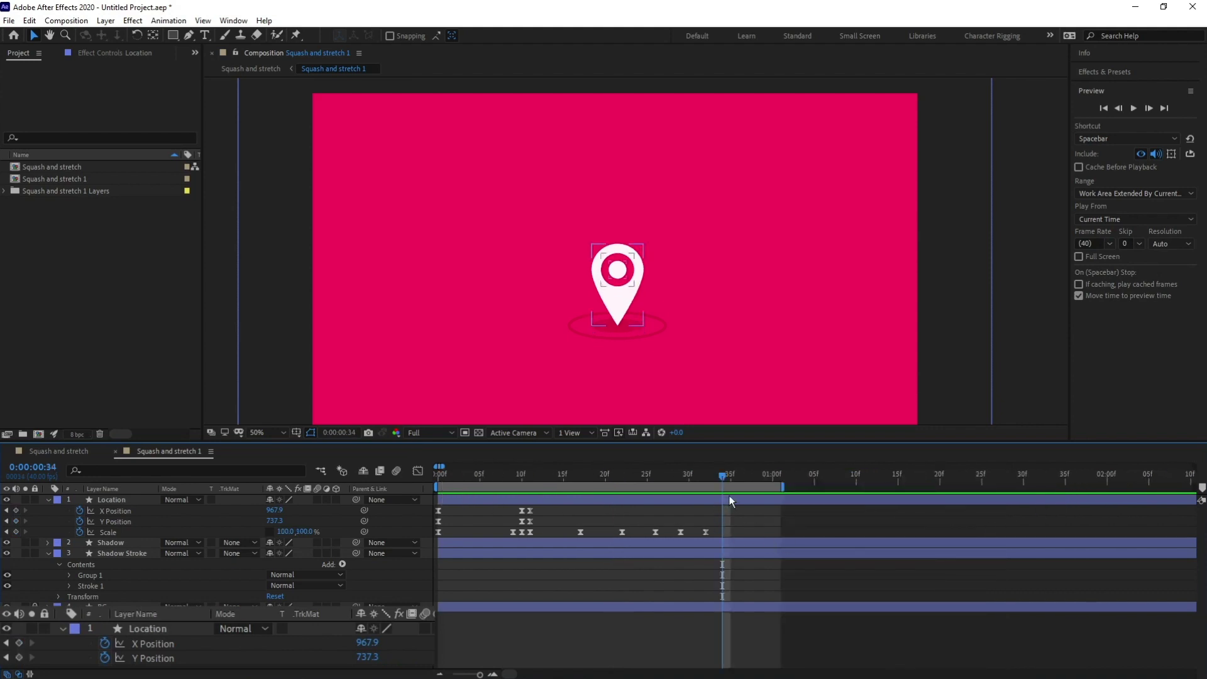
{"action": "key", "text": "space"}
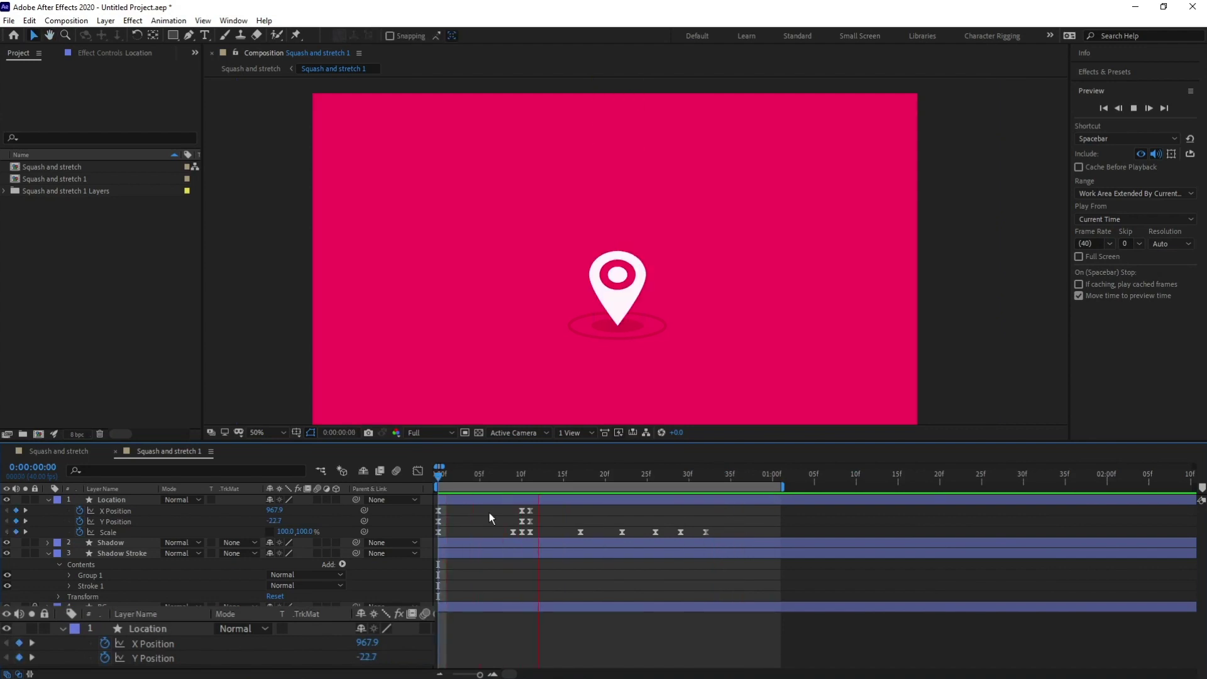
{"action": "key", "text": "space"}
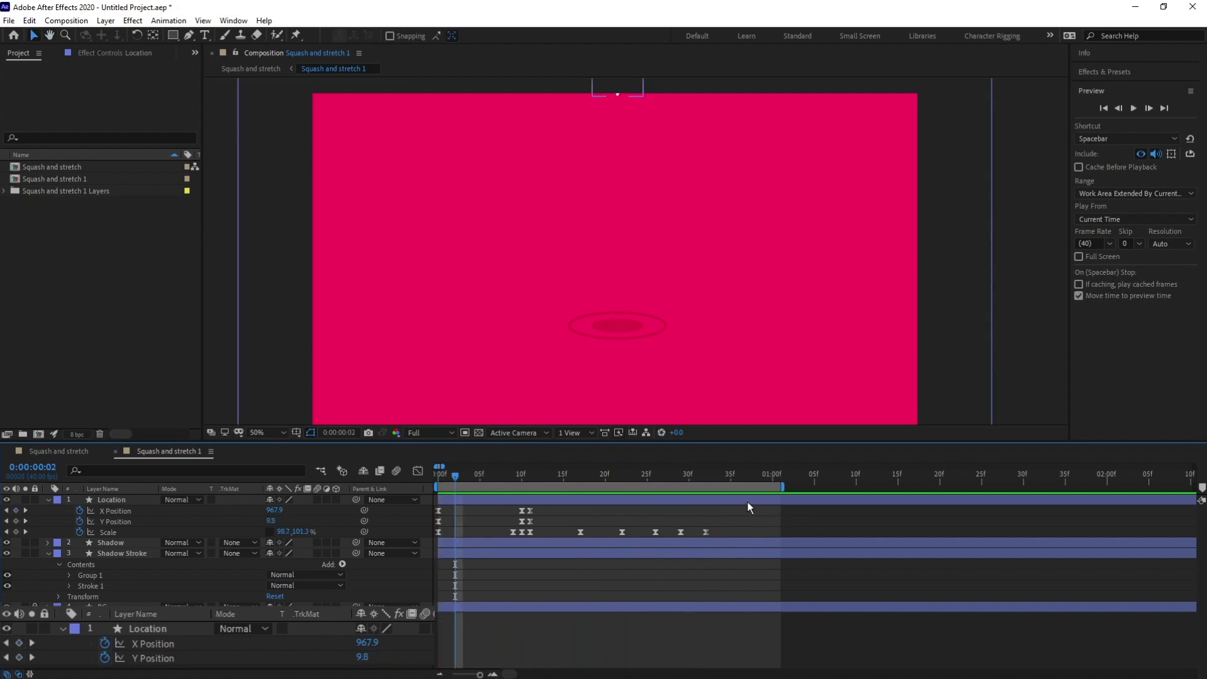
Add X Position, Y Position and Scale keyframes to the Location layer at frame 37 and extend the work area to about 1:19
{"action": "mouse_move", "coordinate": [709, 482]}
{"action": "left_mouse_down"}
{"action": "mouse_move", "coordinate": [720, 480]}
{"action": "mouse_move", "coordinate": [706, 482]}
{"action": "left_mouse_up"}
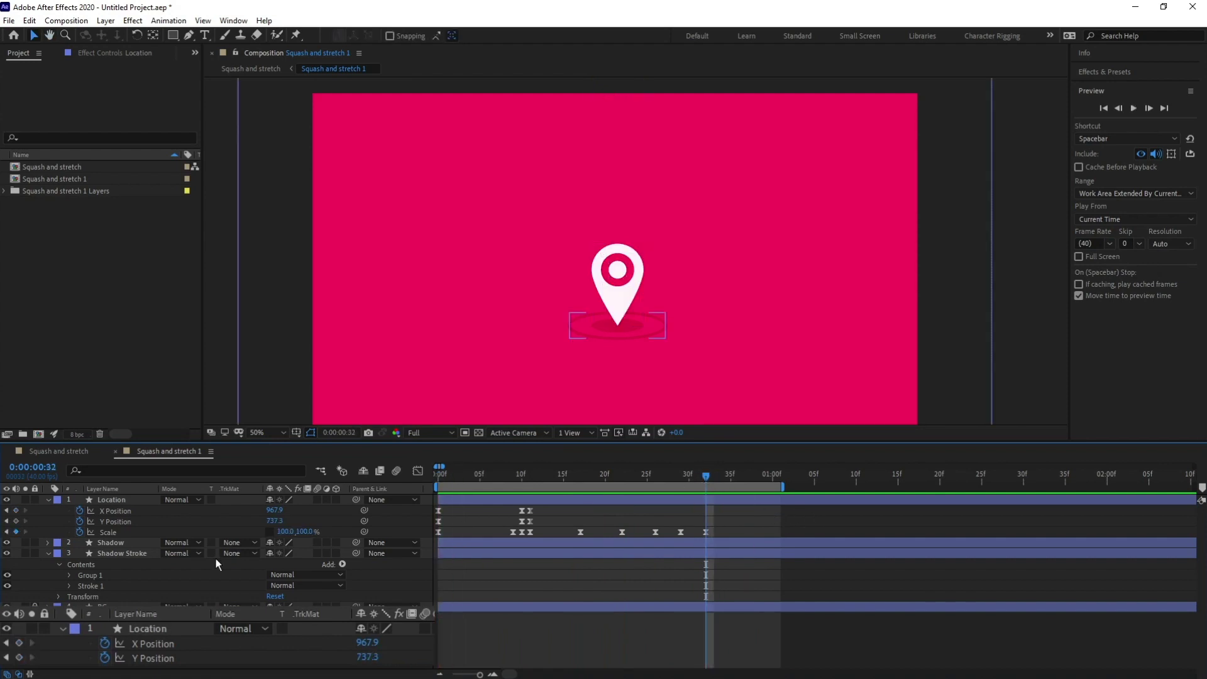
{"action": "left_click", "coordinate": [44, 467]}
{"action": "type", "text": "37"}
{"action": "key", "text": "Return"}
{"action": "left_click_drag", "start_coordinate": [16, 511], "coordinate": [16, 532]}
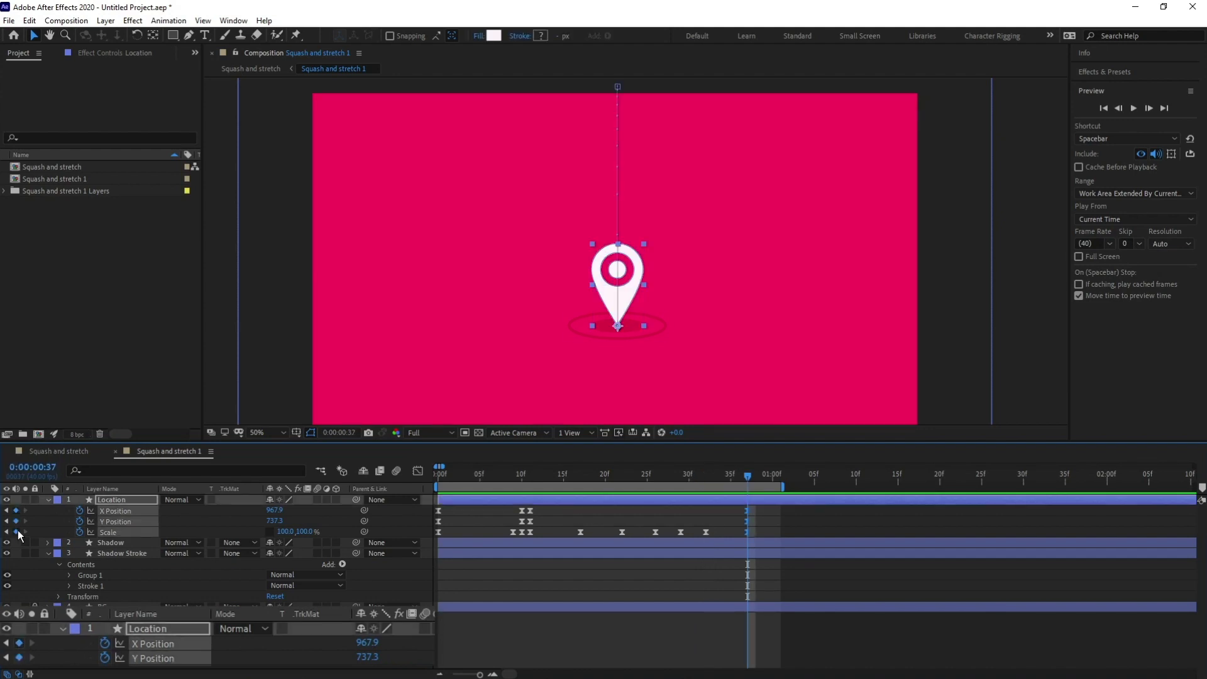
{"action": "left_click_drag", "start_coordinate": [785, 487], "coordinate": [935, 486]}
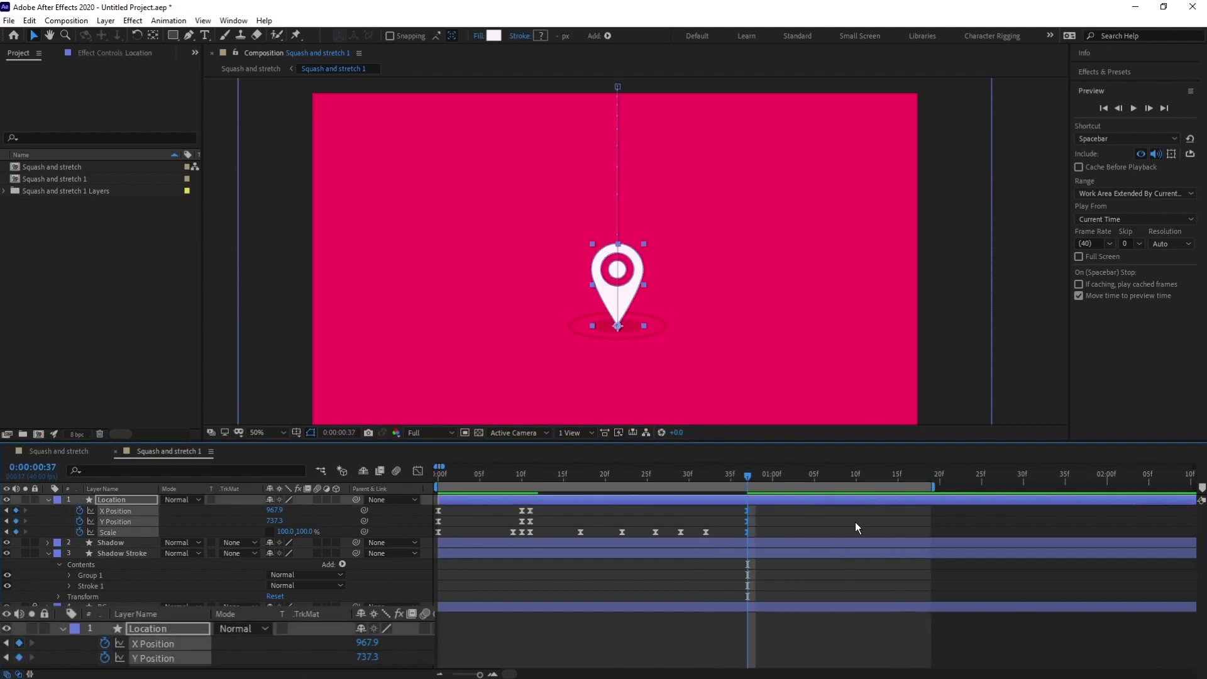
Squash the pin at 1:03 by setting the Location layer's Scale to 106%, 94%
{"action": "left_click", "coordinate": [26, 463]}
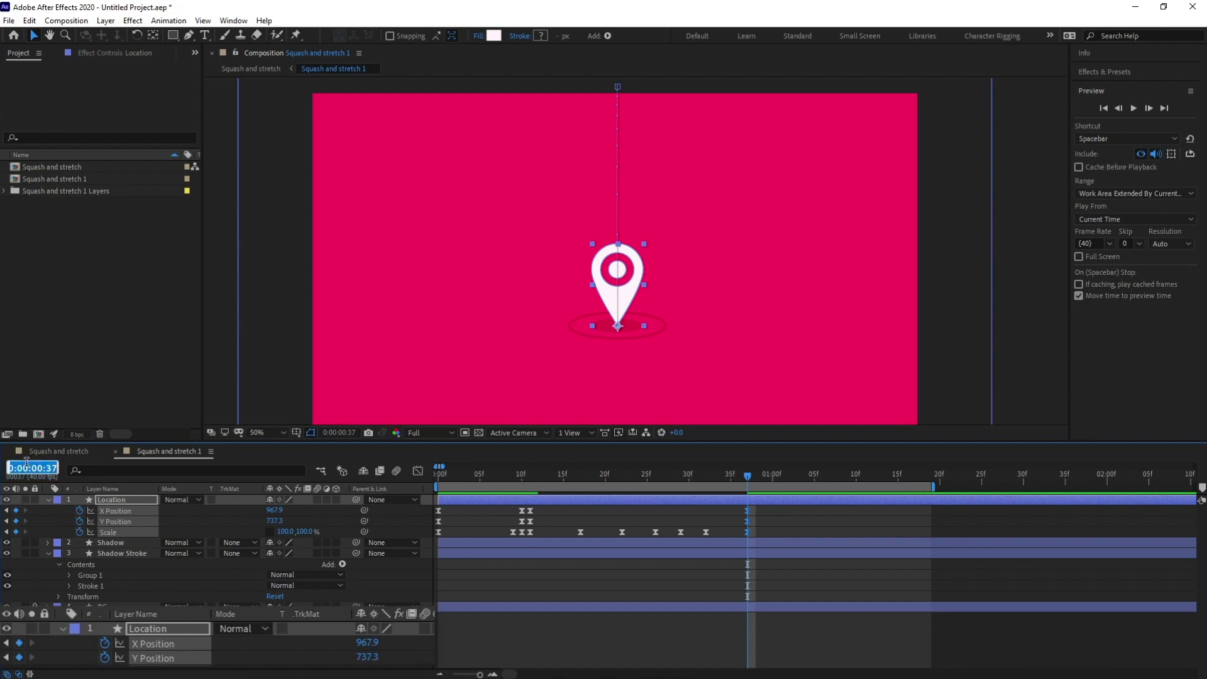
{"action": "type", "text": "103"}
{"action": "key", "text": "Return"}
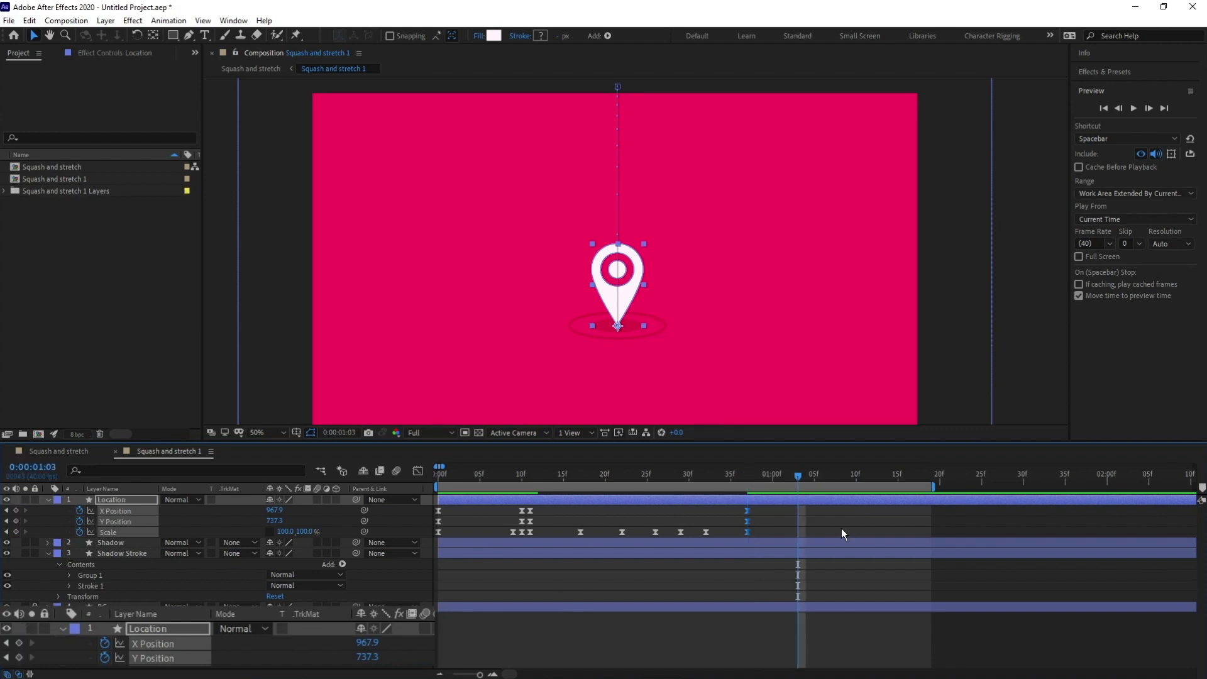
{"action": "left_click", "coordinate": [802, 502]}
{"action": "left_click", "coordinate": [292, 597]}
{"action": "left_click", "coordinate": [283, 532]}
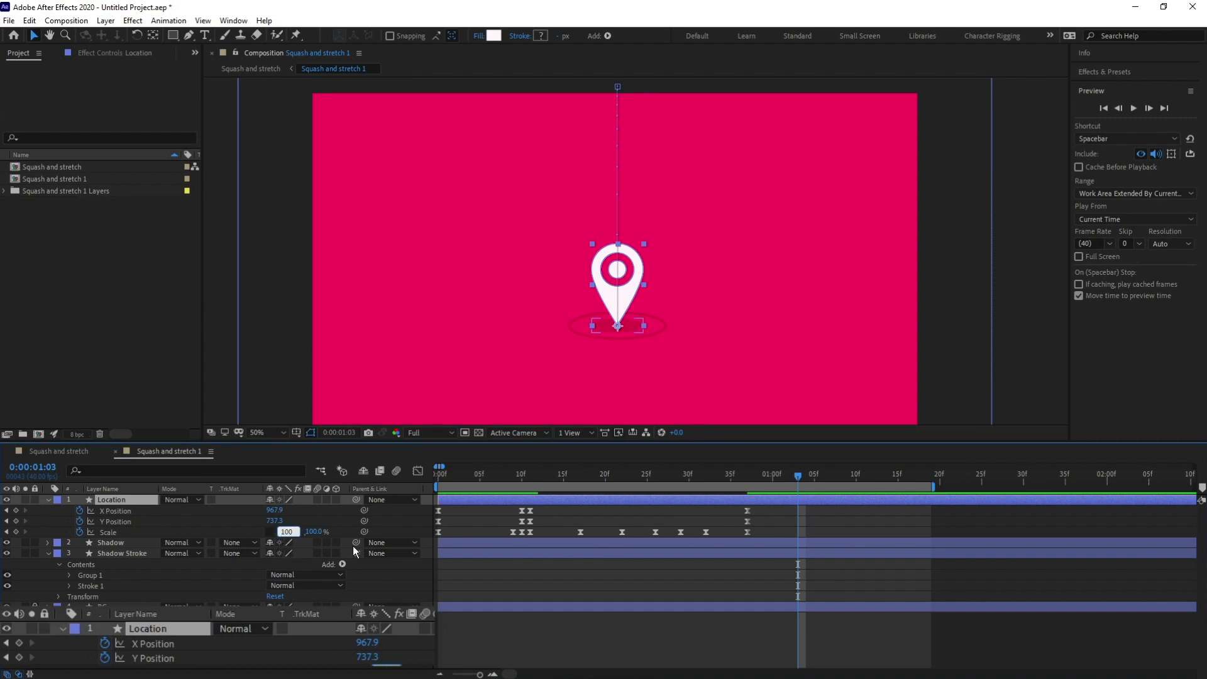
{"action": "type", "text": "106"}
{"action": "key", "text": "Return"}
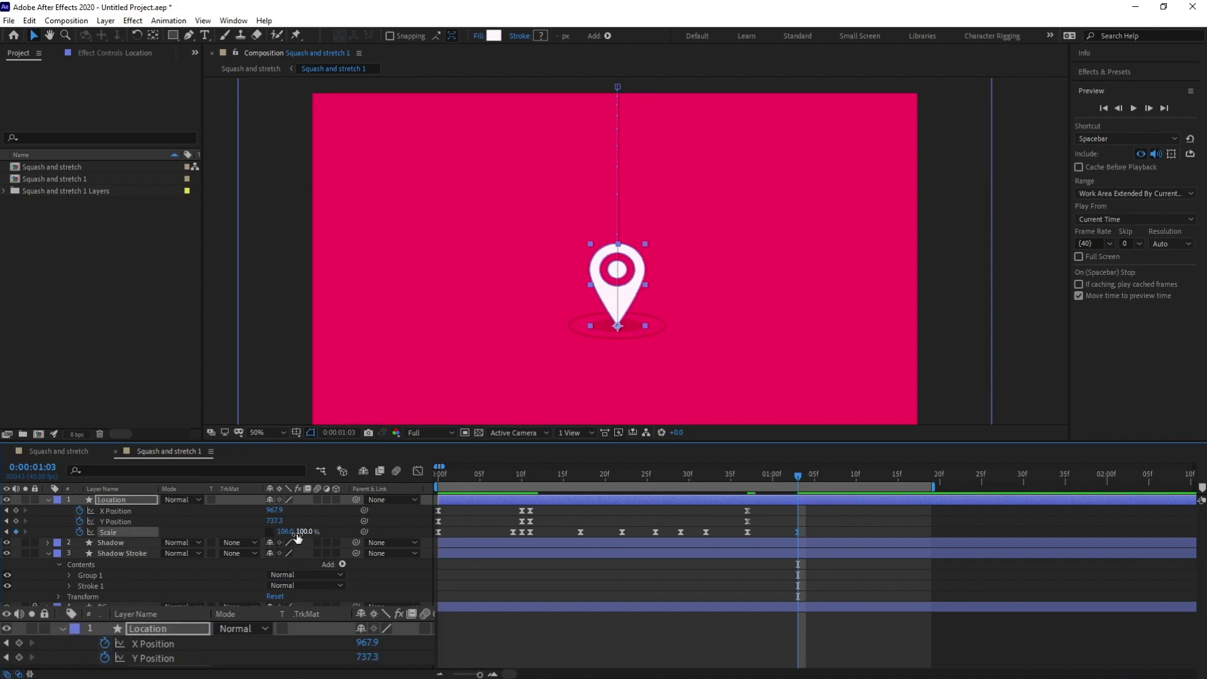
Extend the work area to about 1:23 and raise the pin above its shadow to about Y 647 at 1:11
{"action": "left_click", "coordinate": [790, 477]}
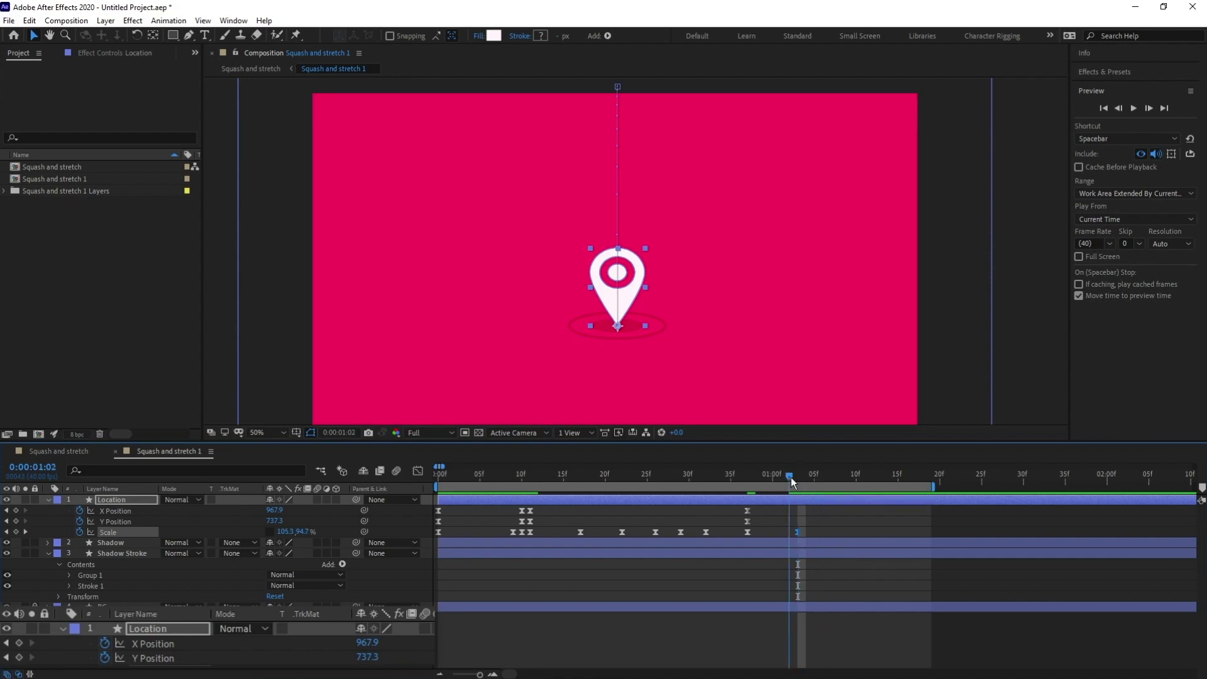
{"action": "left_click_drag", "start_coordinate": [790, 477], "coordinate": [874, 482]}
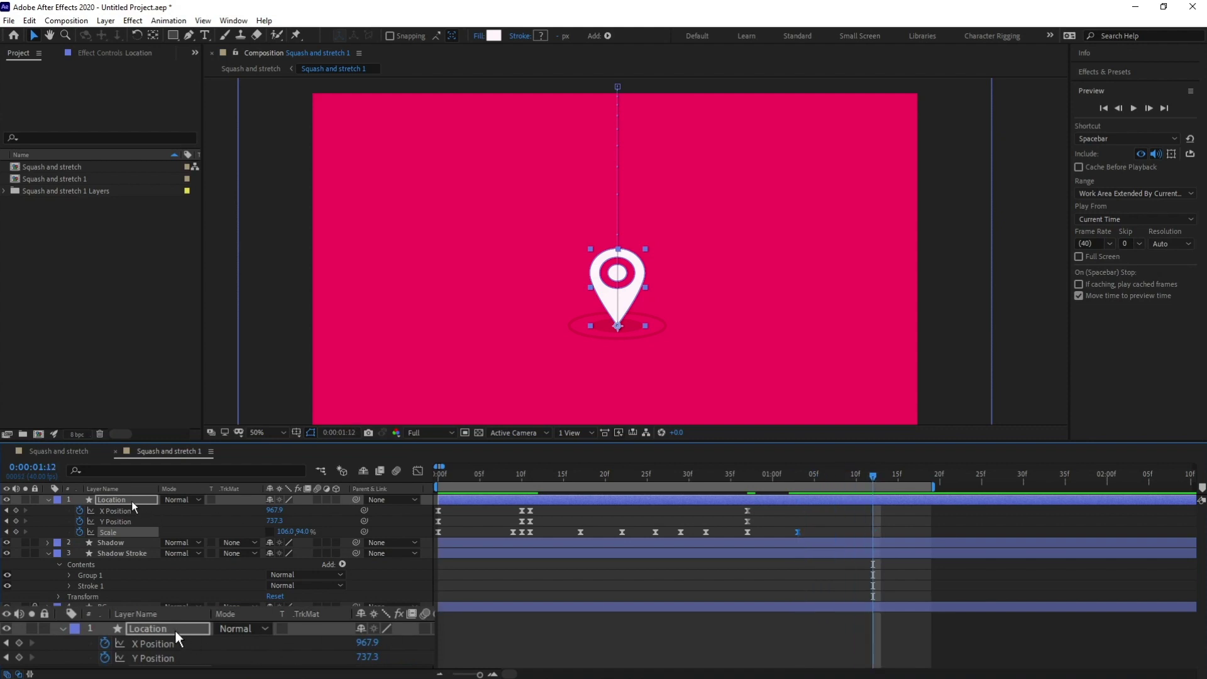
{"action": "key", "text": "j"}
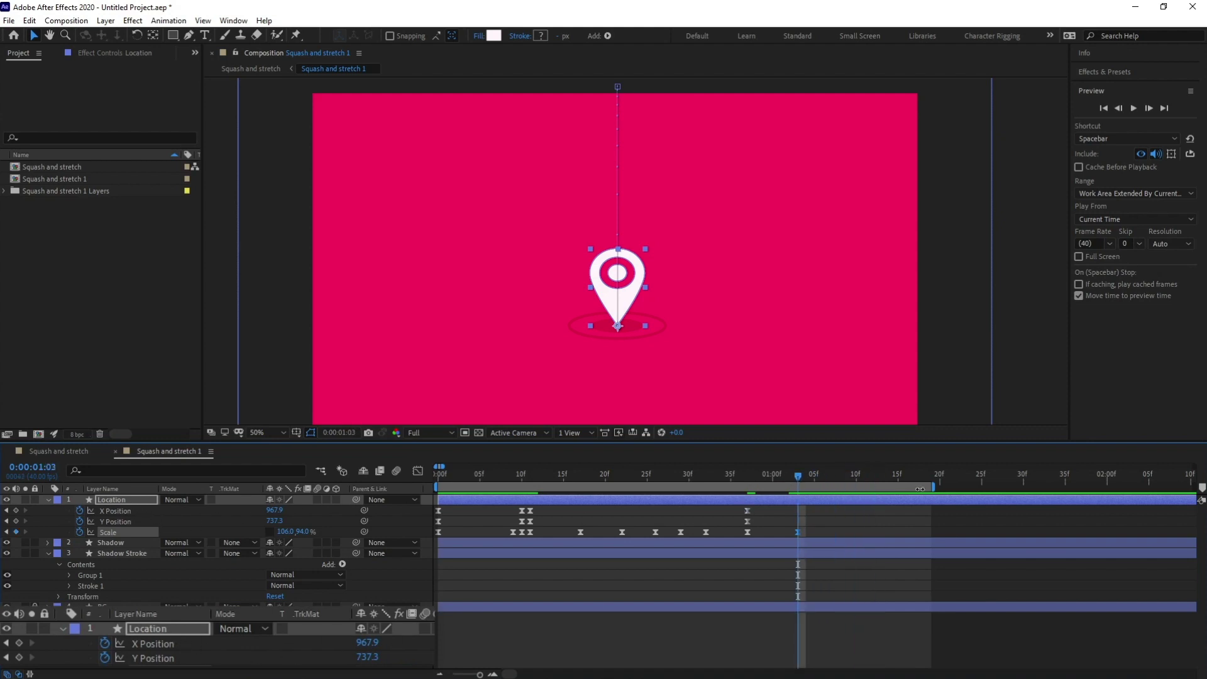
{"action": "left_click_drag", "start_coordinate": [934, 488], "coordinate": [970, 489]}
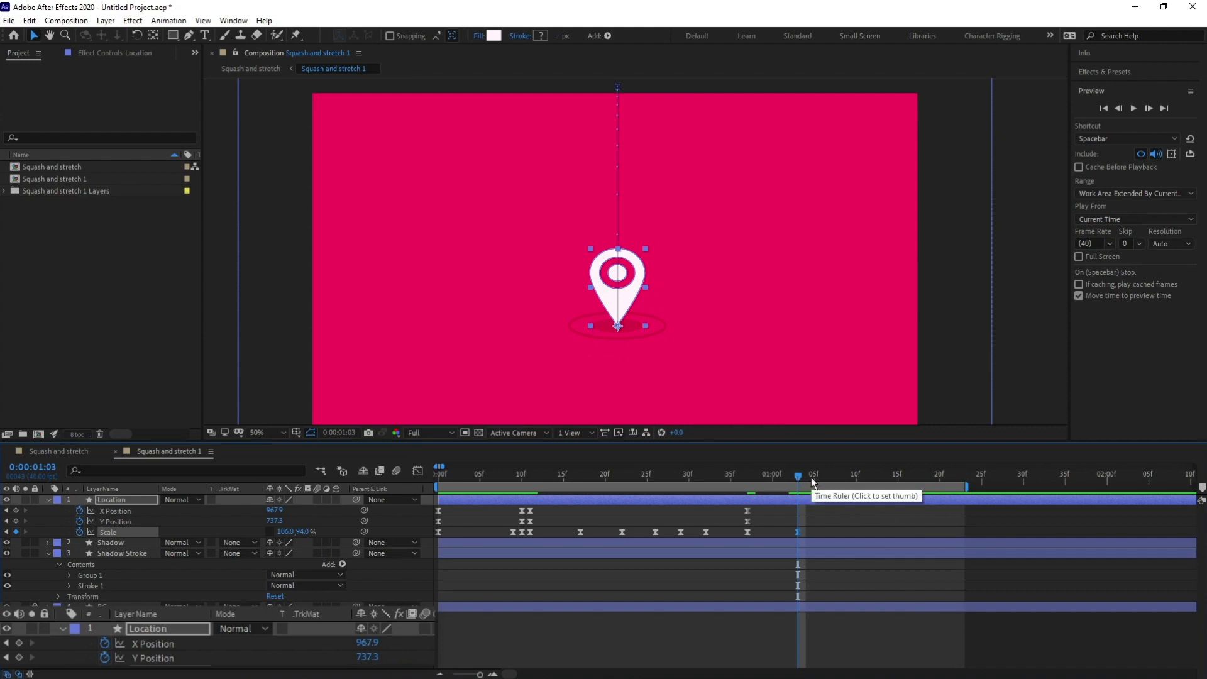
{"action": "left_click", "coordinate": [36, 468]}
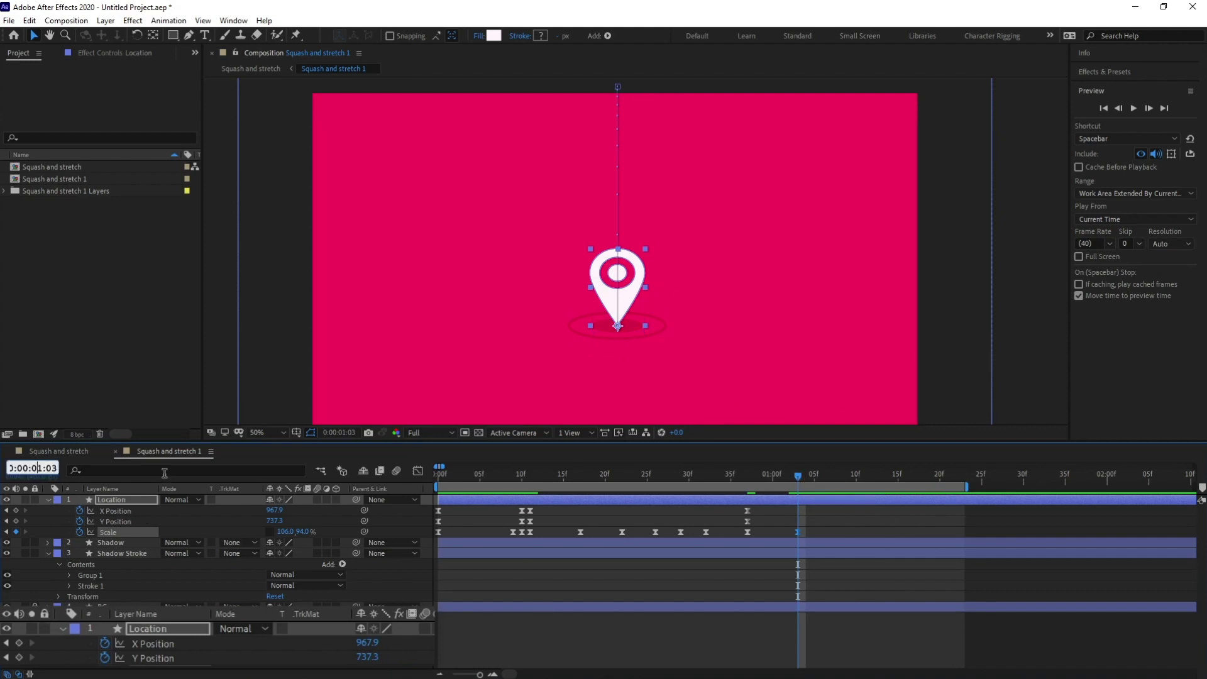
{"action": "type", "text": "+8"}
{"action": "key", "text": "Return"}
{"action": "left_click_drag", "start_coordinate": [626, 300], "coordinate": [626, 272]}
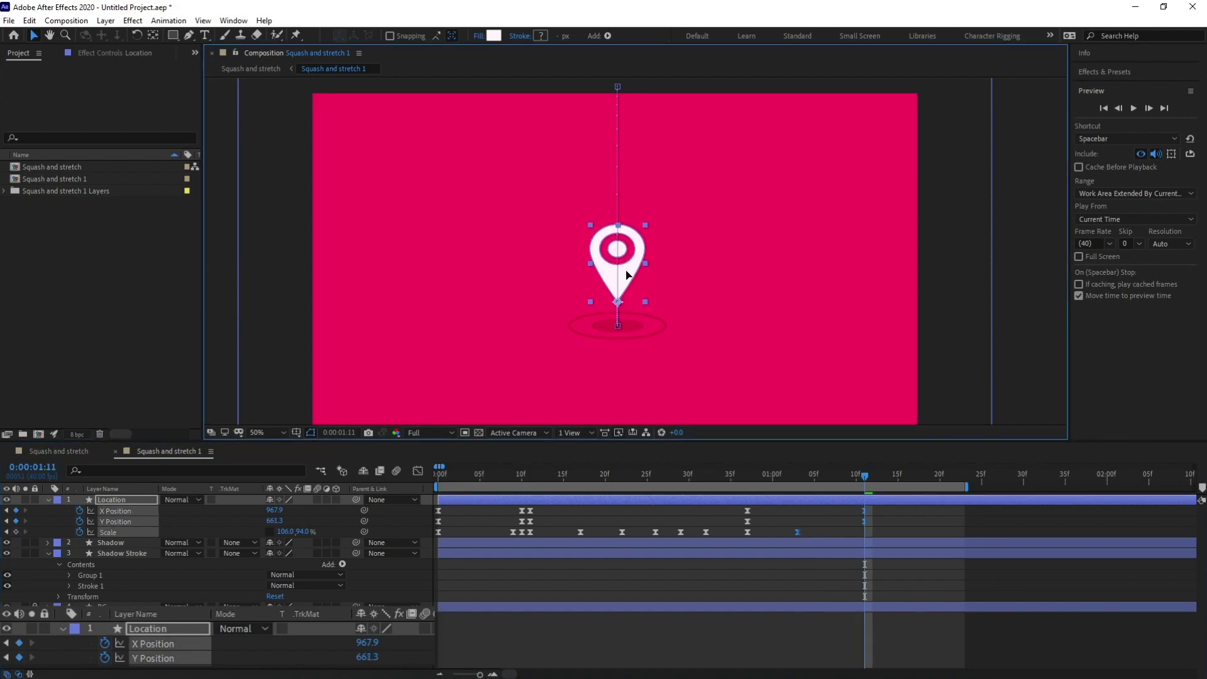
Set the pin's Scale to 94%, 106% at 1:11 and raise it to about Y 633
{"action": "left_click", "coordinate": [286, 532]}
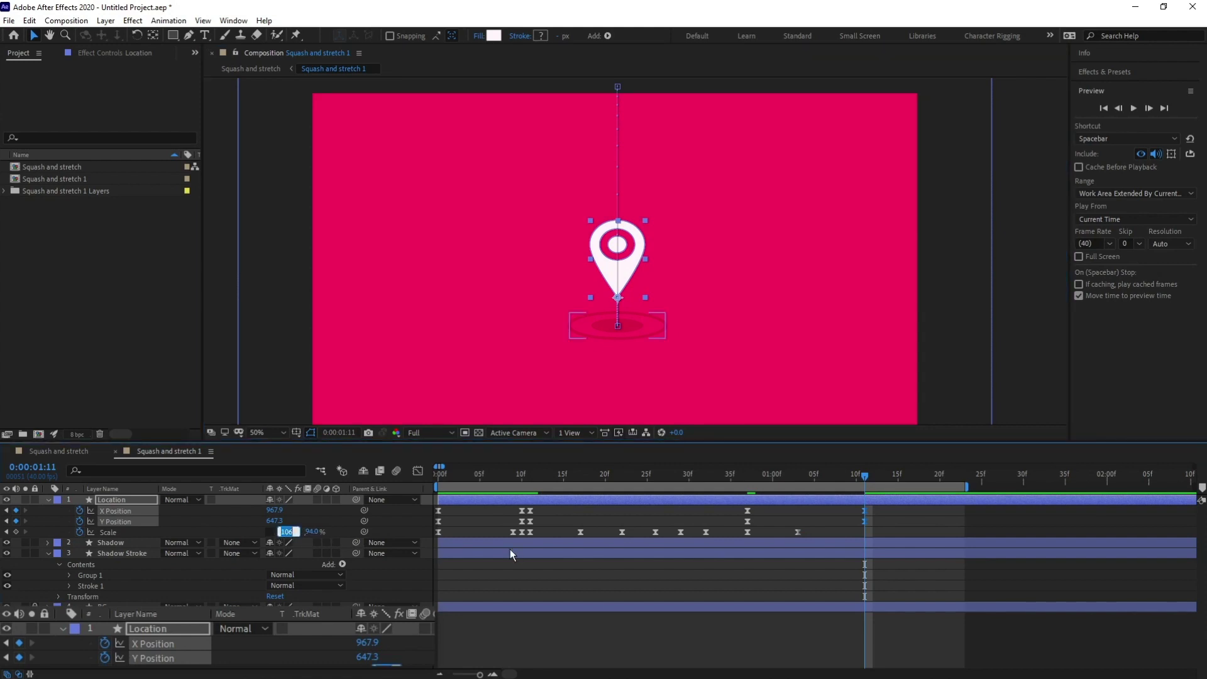
{"action": "type", "text": "94"}
{"action": "key", "text": "Return"}
{"action": "left_click", "coordinate": [301, 532]}
{"action": "type", "text": "106"}
{"action": "key", "text": "Return"}
{"action": "left_click_drag", "start_coordinate": [631, 271], "coordinate": [630, 267]}
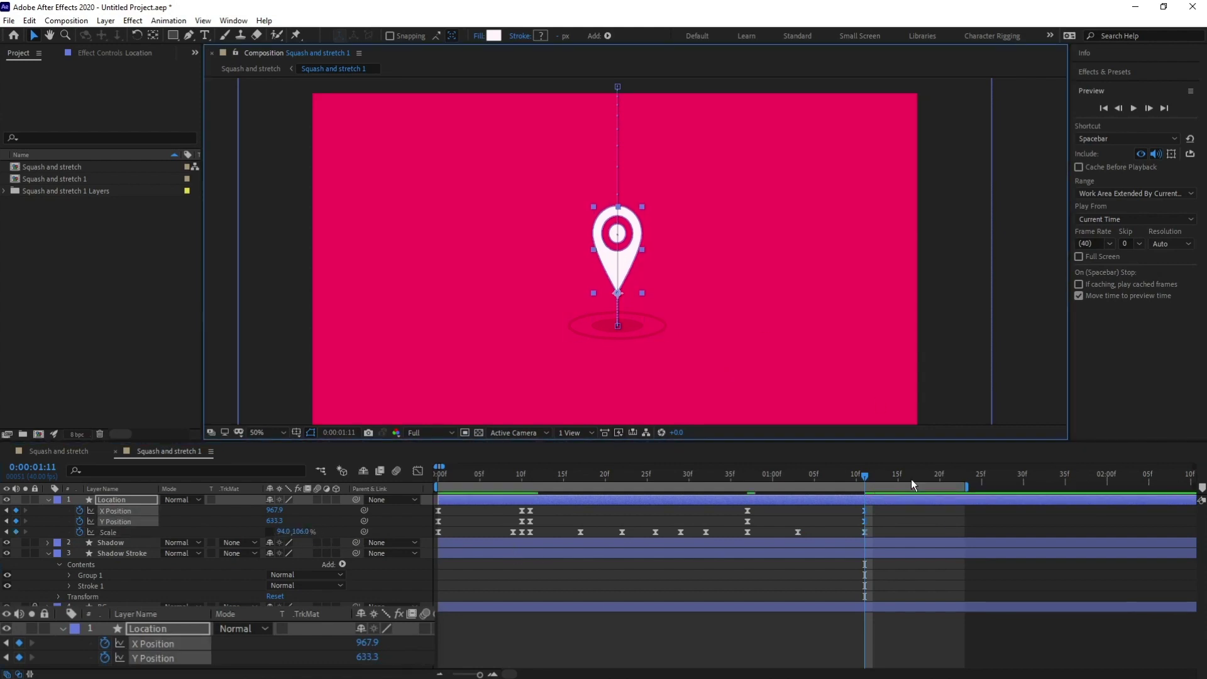
Extend the work area to about 1:26 and copy the squashed Scale keyframe from 1:03 to 1:19
{"action": "left_click_drag", "start_coordinate": [966, 486], "coordinate": [992, 486]}
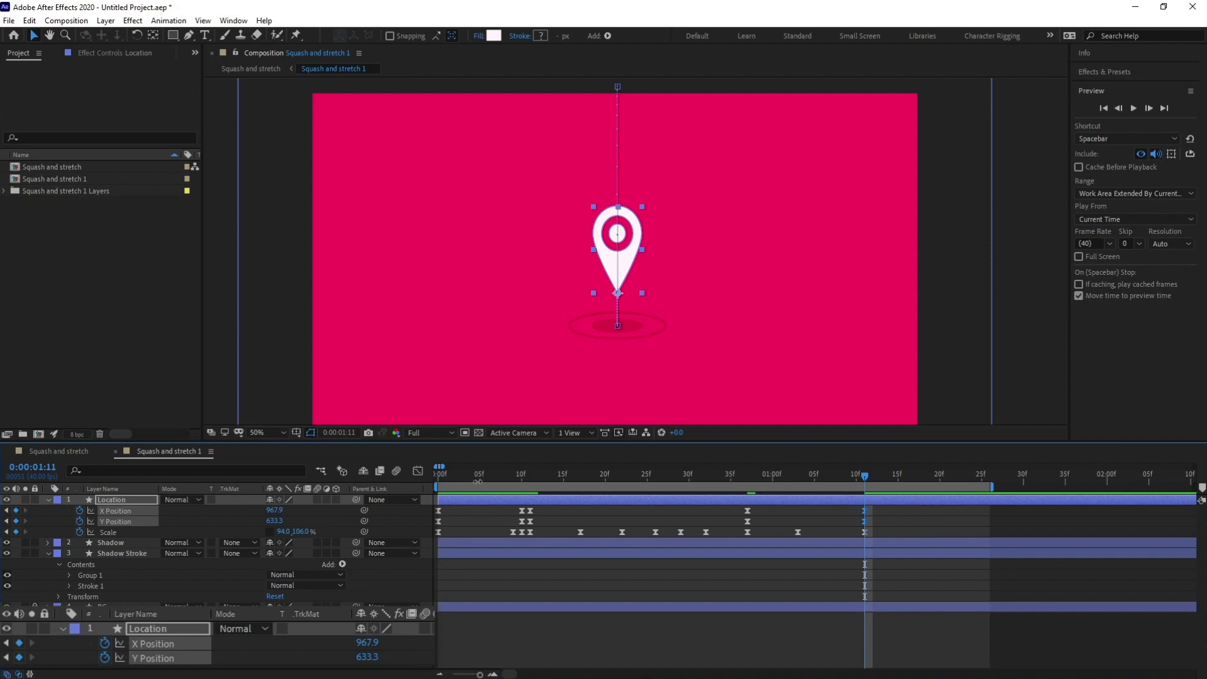
{"action": "left_click", "coordinate": [44, 468]}
{"action": "type", "text": "119"}
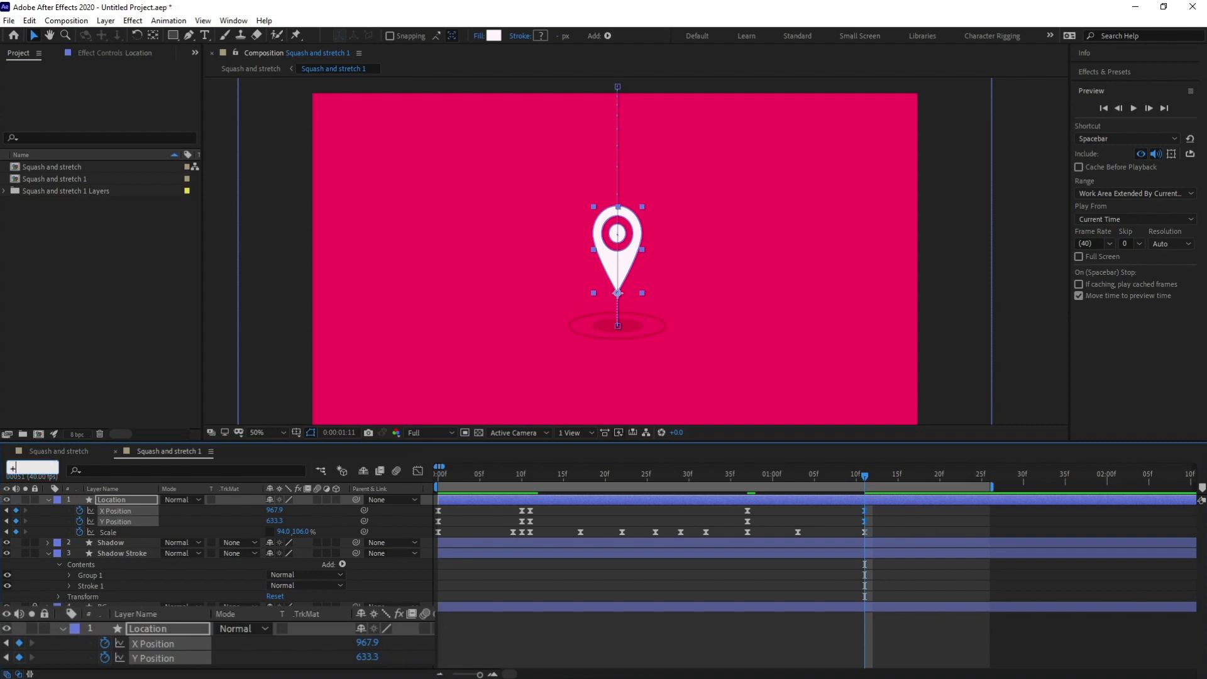
{"action": "key", "text": "Return"}
{"action": "left_click", "coordinate": [795, 534]}
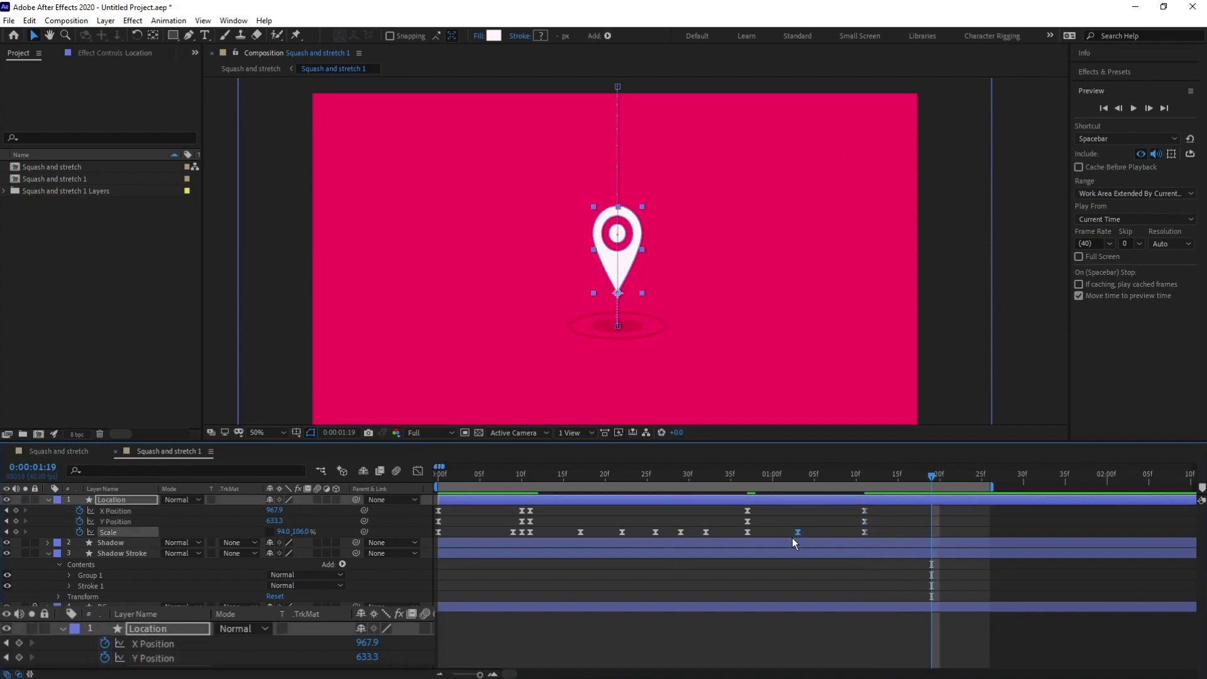
{"action": "key", "text": "ctrl+c"}
{"action": "key", "text": "ctrl+v"}
Copy the pin's X and Y Position keyframes from frame 37 to 1:03 and 1:19
{"action": "left_click", "coordinate": [798, 475]}
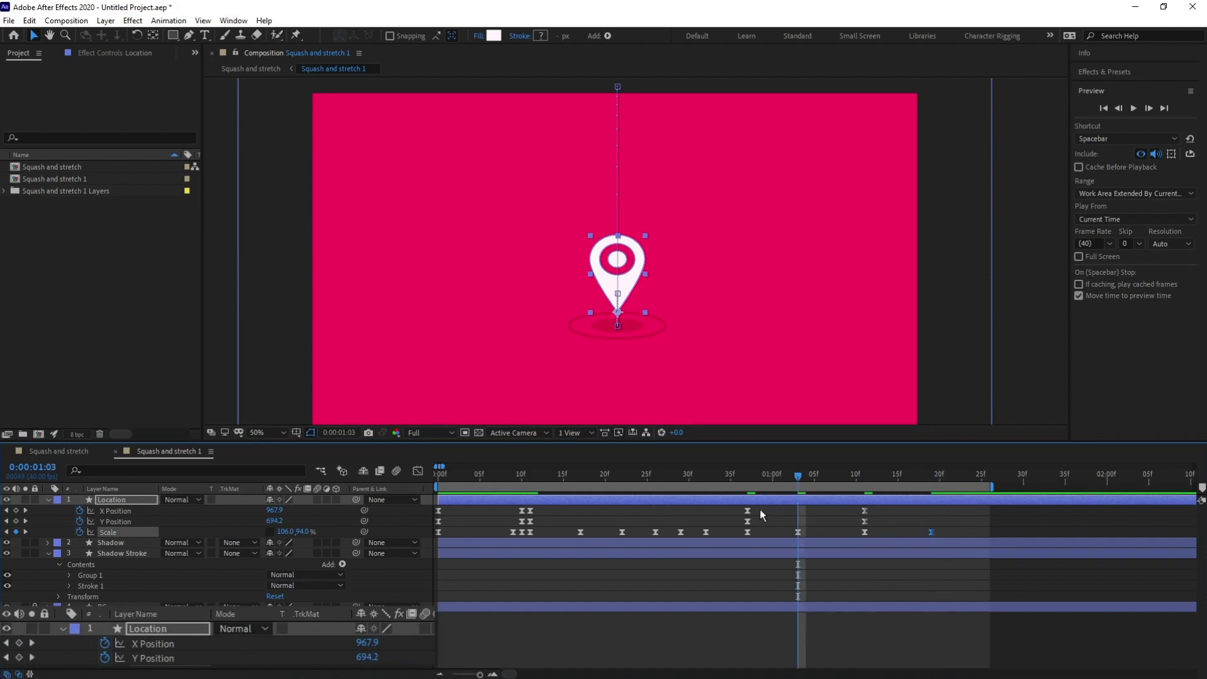
{"action": "left_click_drag", "start_coordinate": [760, 507], "coordinate": [739, 524]}
{"action": "key", "text": "ctrl+c"}
{"action": "key", "text": "ctrl+v"}
{"action": "left_click_drag", "start_coordinate": [798, 476], "coordinate": [931, 478]}
{"action": "key", "text": "ctrl+v"}
Copy the stretched Scale keyframe from 1:11 to 1:18, just before the pin lands
{"action": "key", "text": "Page_Up"}
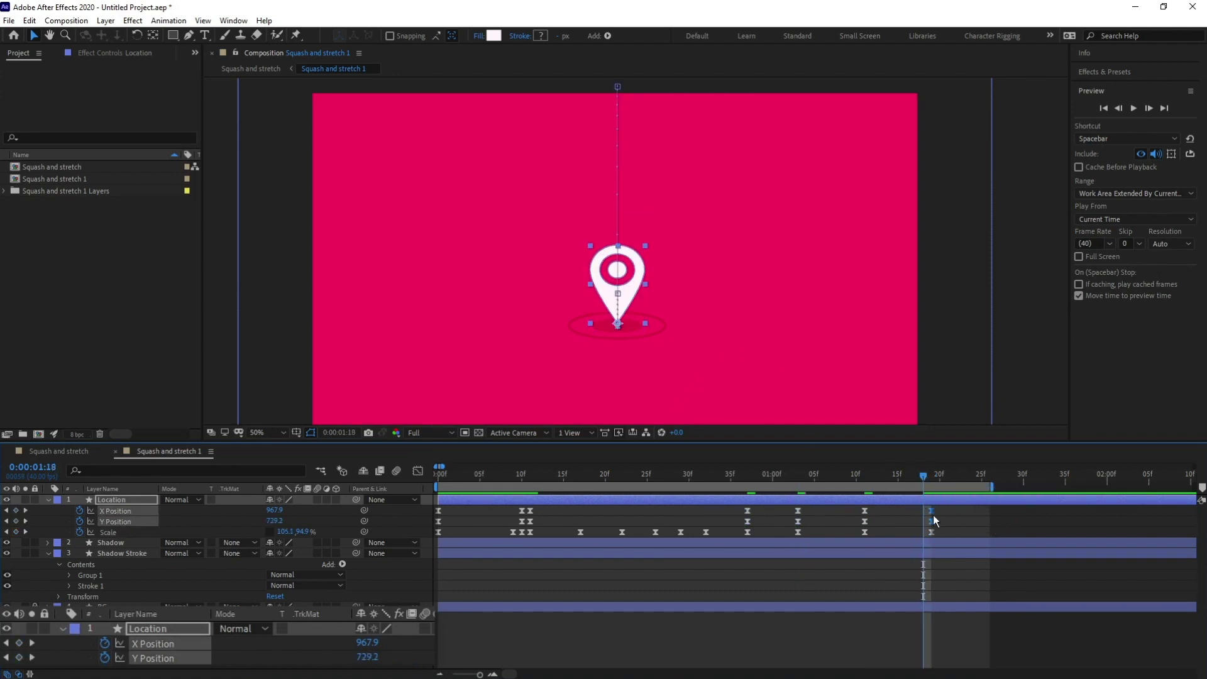
{"action": "scroll", "coordinate": [662, 292], "scroll_direction": "up", "scroll_amount": 2}
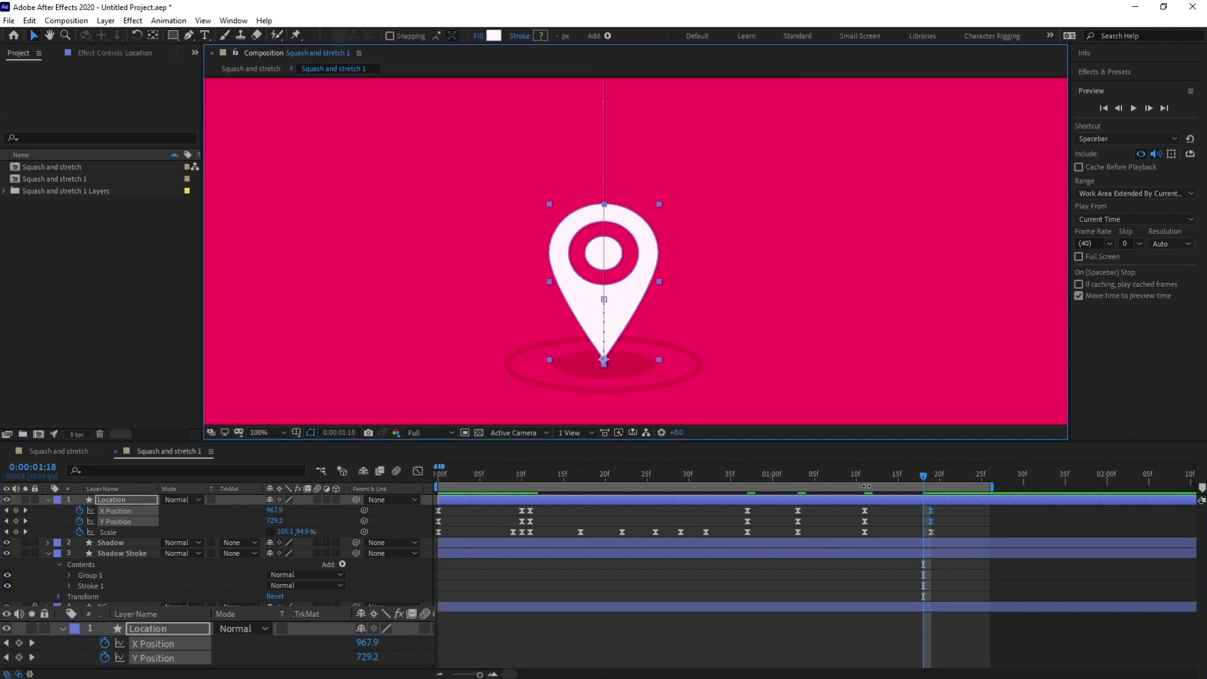
{"action": "scroll", "coordinate": [830, 337], "scroll_direction": "down", "scroll_amount": 1}
{"action": "scroll", "coordinate": [830, 337], "scroll_direction": "up", "scroll_amount": 1}
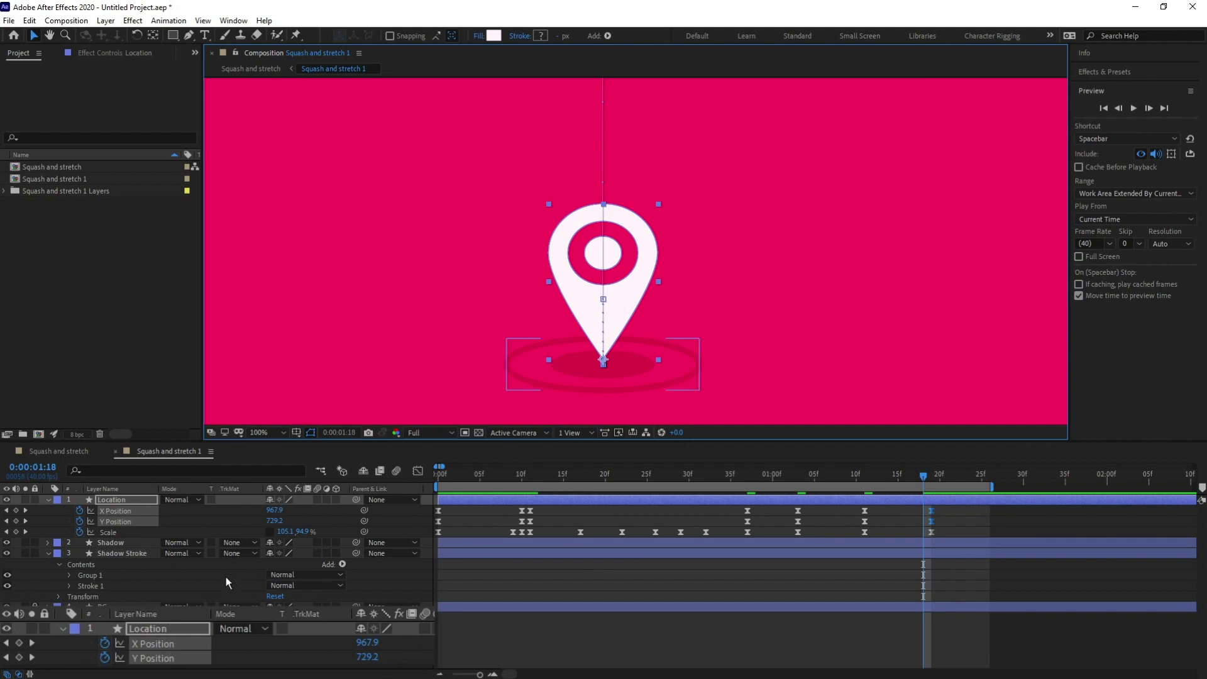
{"action": "mouse_move", "coordinate": [905, 481]}
{"action": "left_mouse_down"}
{"action": "mouse_move", "coordinate": [918, 480]}
{"action": "mouse_move", "coordinate": [797, 483]}
{"action": "mouse_move", "coordinate": [921, 483]}
{"action": "left_mouse_up"}
{"action": "scroll", "coordinate": [719, 331], "scroll_direction": "down", "scroll_amount": 1}
{"action": "mouse_move", "coordinate": [767, 342]}
{"action": "left_mouse_down"}
{"action": "mouse_move", "coordinate": [706, 330]}
{"action": "mouse_move", "coordinate": [752, 350]}
{"action": "left_mouse_up"}
{"action": "scroll", "coordinate": [643, 334], "scroll_direction": "up", "scroll_amount": 1}
{"action": "left_click_drag", "start_coordinate": [872, 526], "coordinate": [855, 536]}
{"action": "key", "text": "ctrl+c"}
{"action": "key", "text": "ctrl+v"}
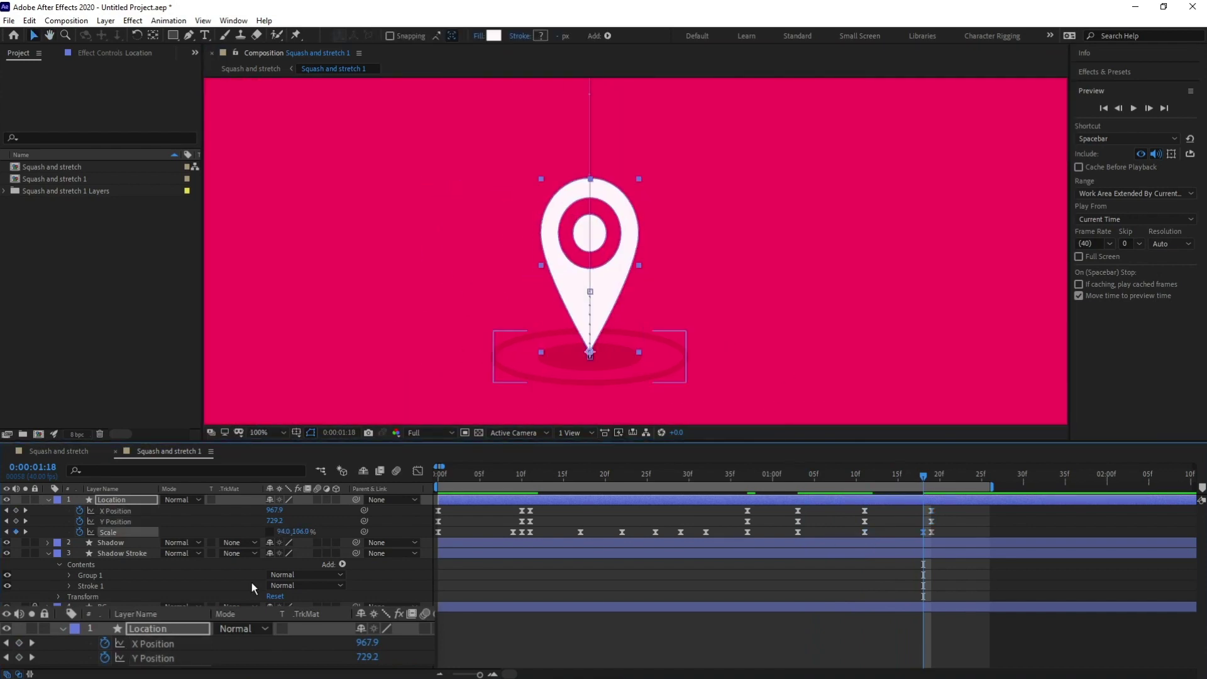
Stretch the pin at 1:18 to a Scale of 85%, 115% and raise its vertical value to 120%
{"action": "left_click", "coordinate": [285, 532]}
{"action": "key", "text": "Right"}
{"action": "type", "text": "9"}
{"action": "key", "text": "BackSpace"}
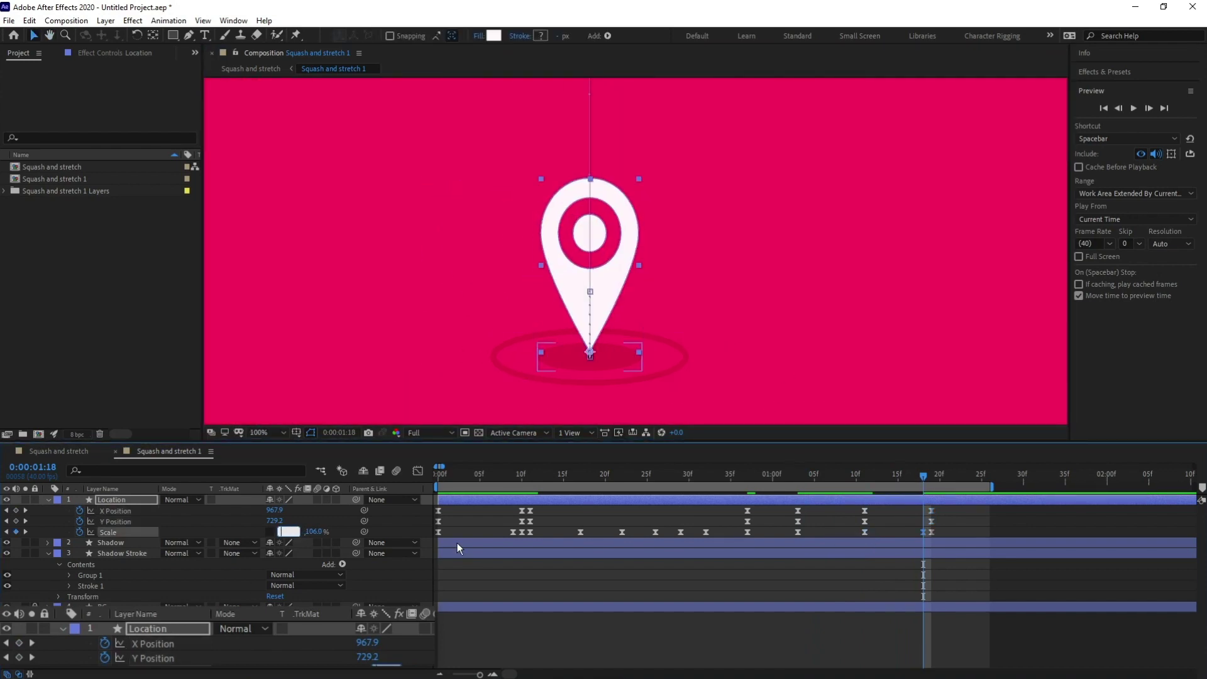
{"action": "type", "text": "85"}
{"action": "key", "text": "Tab"}
{"action": "type", "text": "115"}
{"action": "key", "text": "Return"}
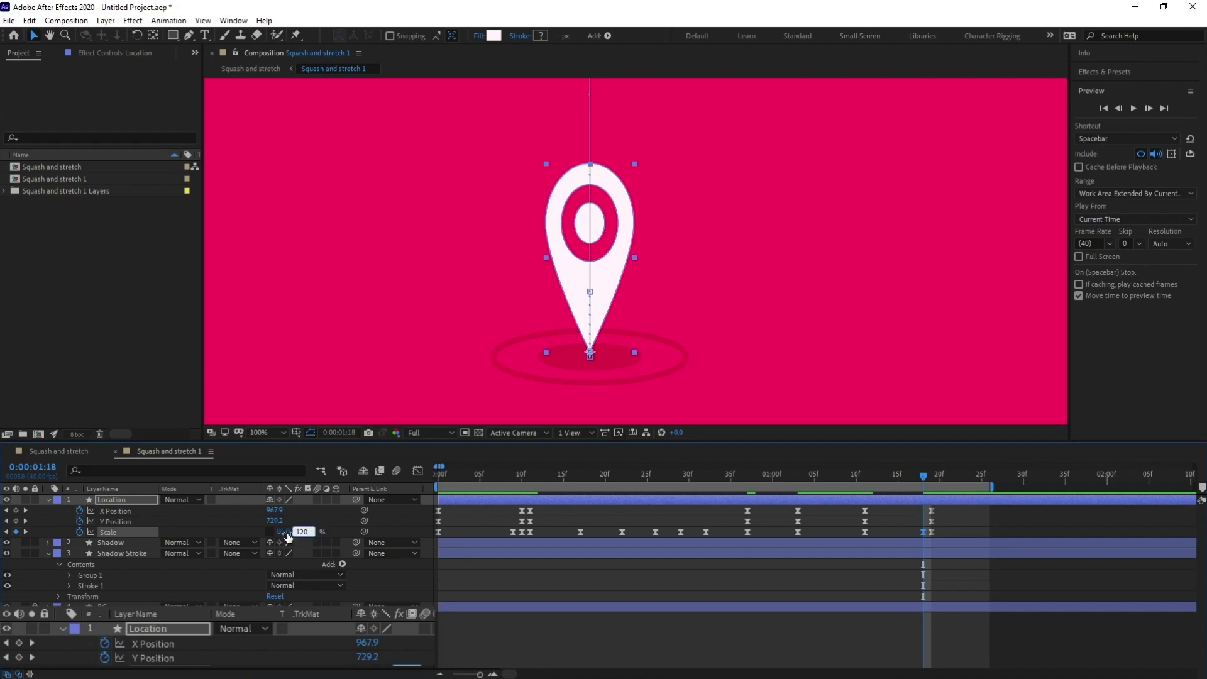
Add X Position, Y Position and Scale keyframes to the Location layer at 1:20 and extend the work area to about 1:34
{"action": "key", "text": "Page_Down"}
{"action": "key", "text": "Page_Down"}
{"action": "key", "text": "comma"}
{"action": "left_click_drag", "start_coordinate": [992, 484], "coordinate": [1058, 484]}
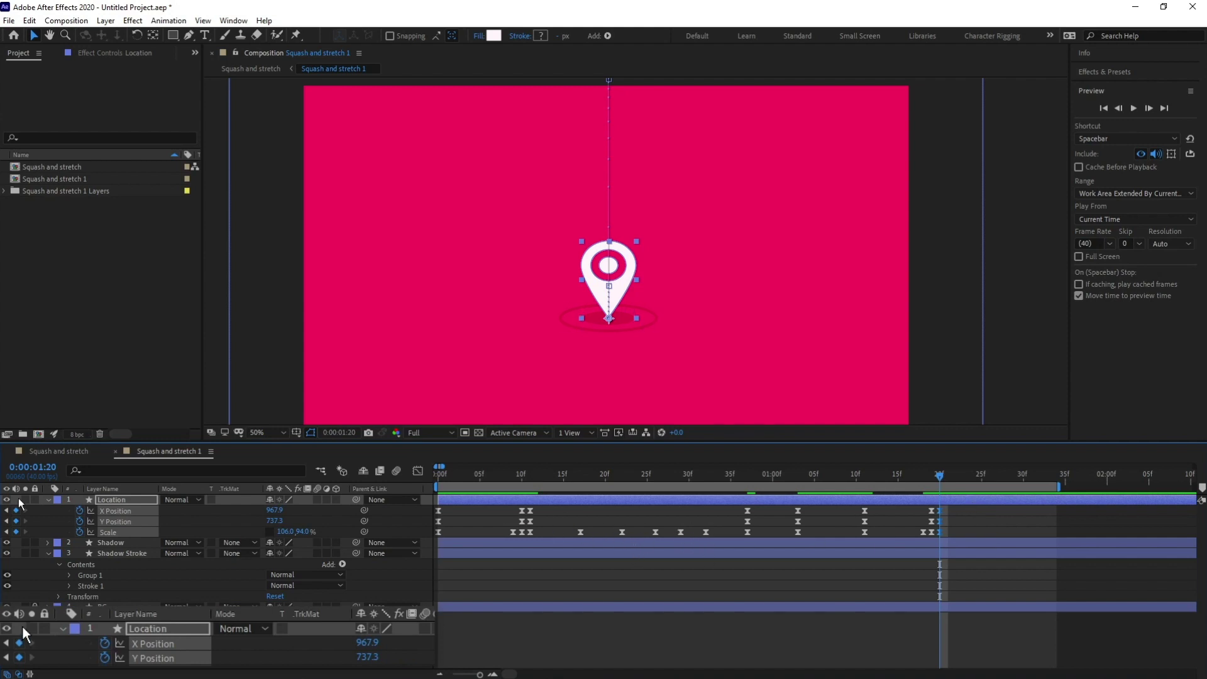
Copy the Location layer's Scale keyframe from frame 17 to 1:26, after the landing squash
{"action": "left_click", "coordinate": [31, 467]}
{"action": "type", "text": "+"}
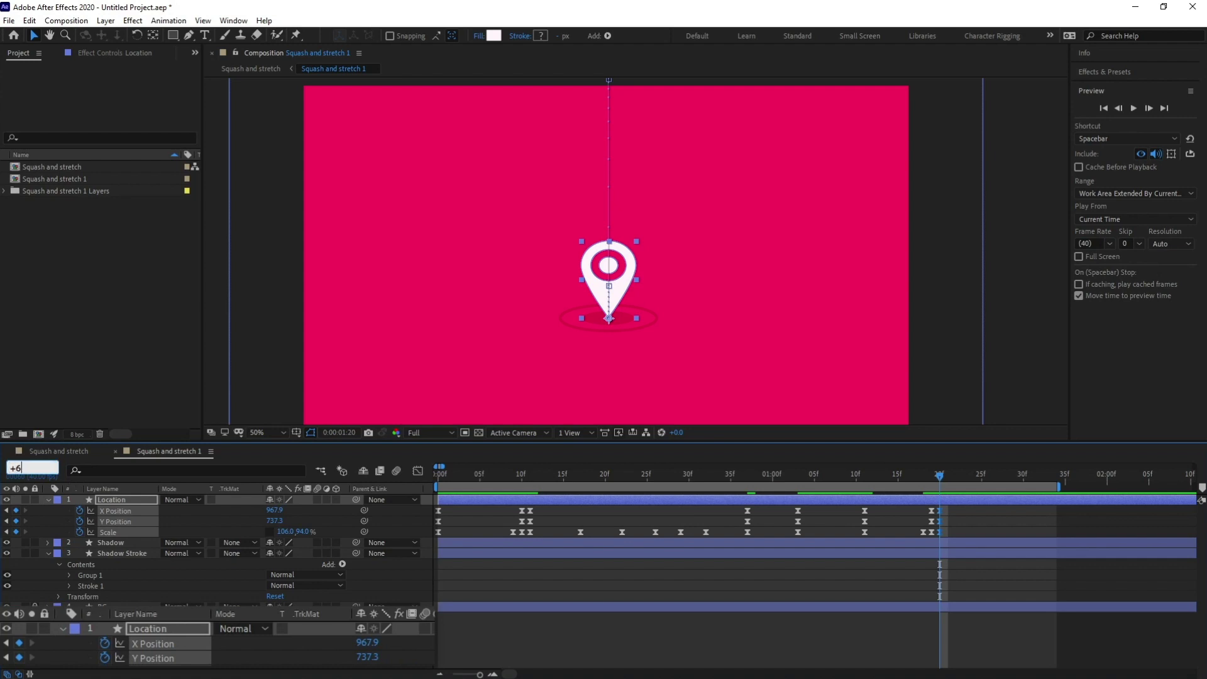
{"action": "type", "text": "6"}
{"action": "key", "text": "Return"}
{"action": "left_click", "coordinate": [580, 532]}
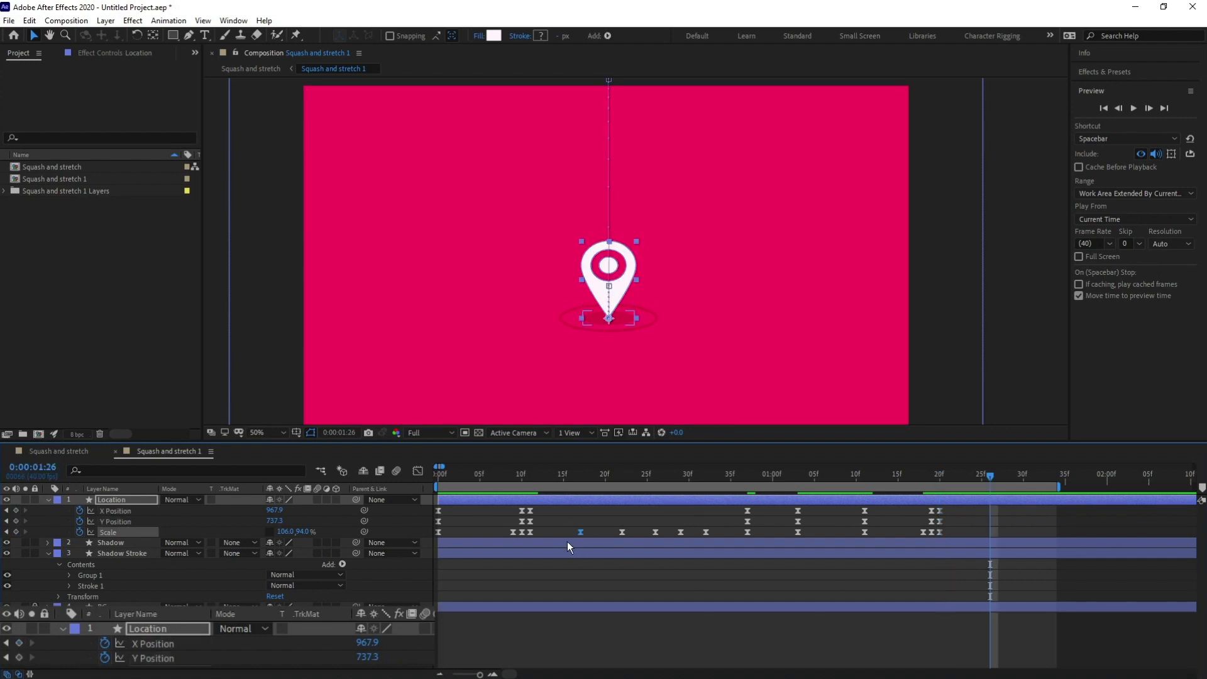
{"action": "key", "text": "ctrl+c"}
{"action": "key", "text": "ctrl+v"}
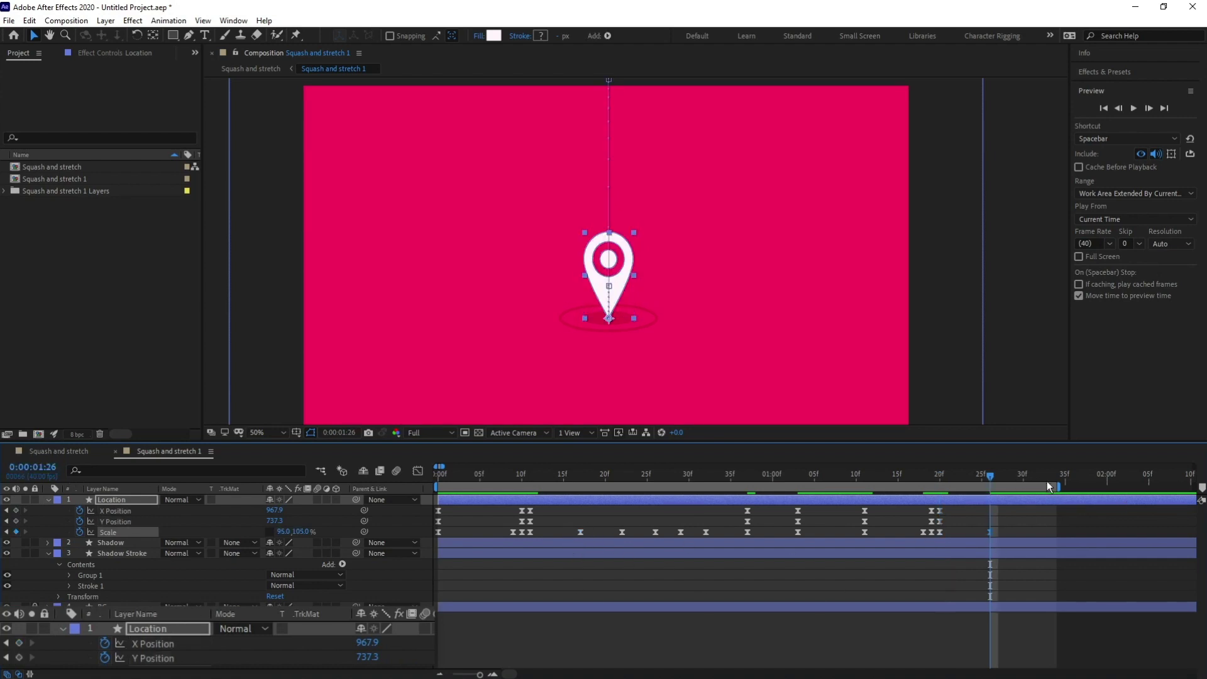
Extend the work area to about 2:04 and copy the settling Scale keyframes from frames 17 through 32 to 1:26
{"action": "left_click_drag", "start_coordinate": [1062, 487], "coordinate": [1144, 487]}
{"action": "left_click_drag", "start_coordinate": [714, 534], "coordinate": [577, 529]}
{"action": "key", "text": "ctrl+c"}
{"action": "key", "text": "ctrl+v"}
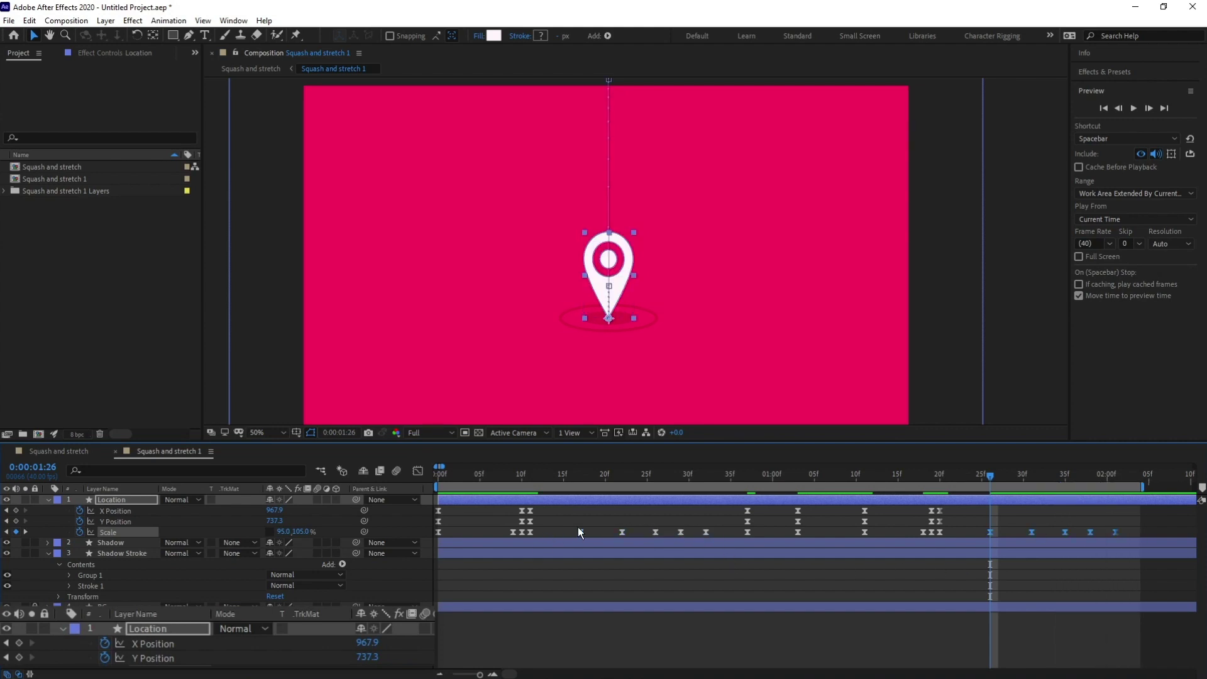
Preview the jump and delete the Location layer's keyframes at 1:20 and its Scale keyframe at 1:18
{"action": "left_click_drag", "start_coordinate": [990, 477], "coordinate": [789, 521]}
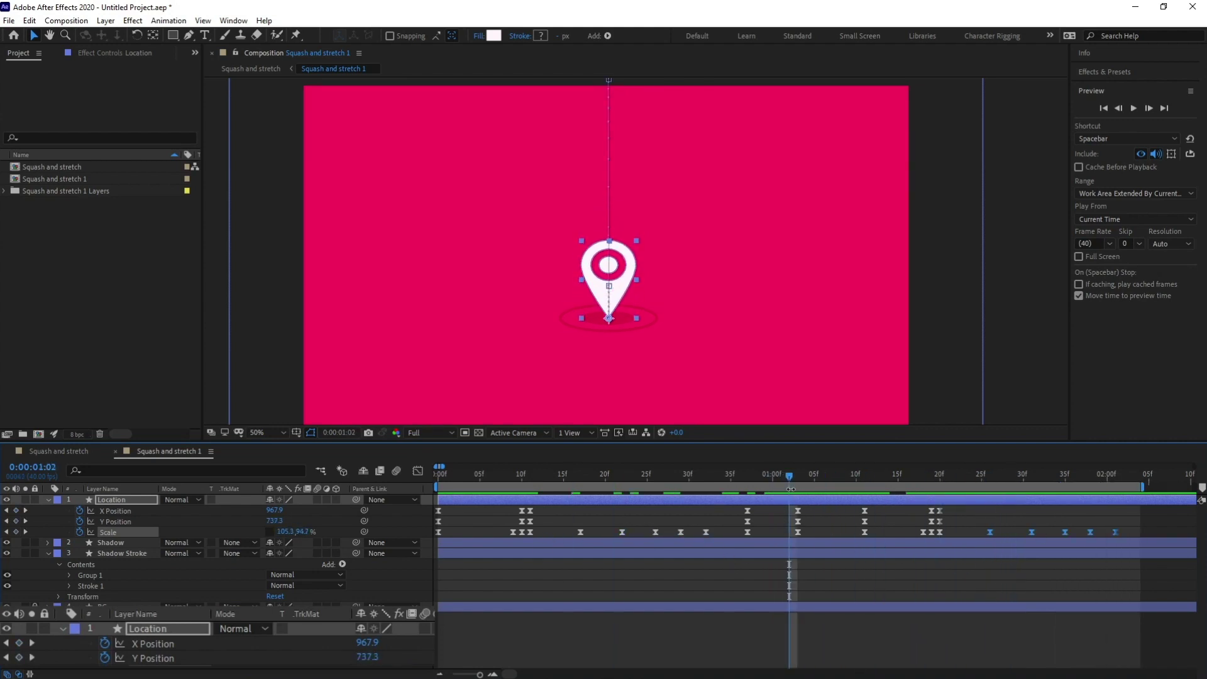
{"action": "key", "text": "space"}
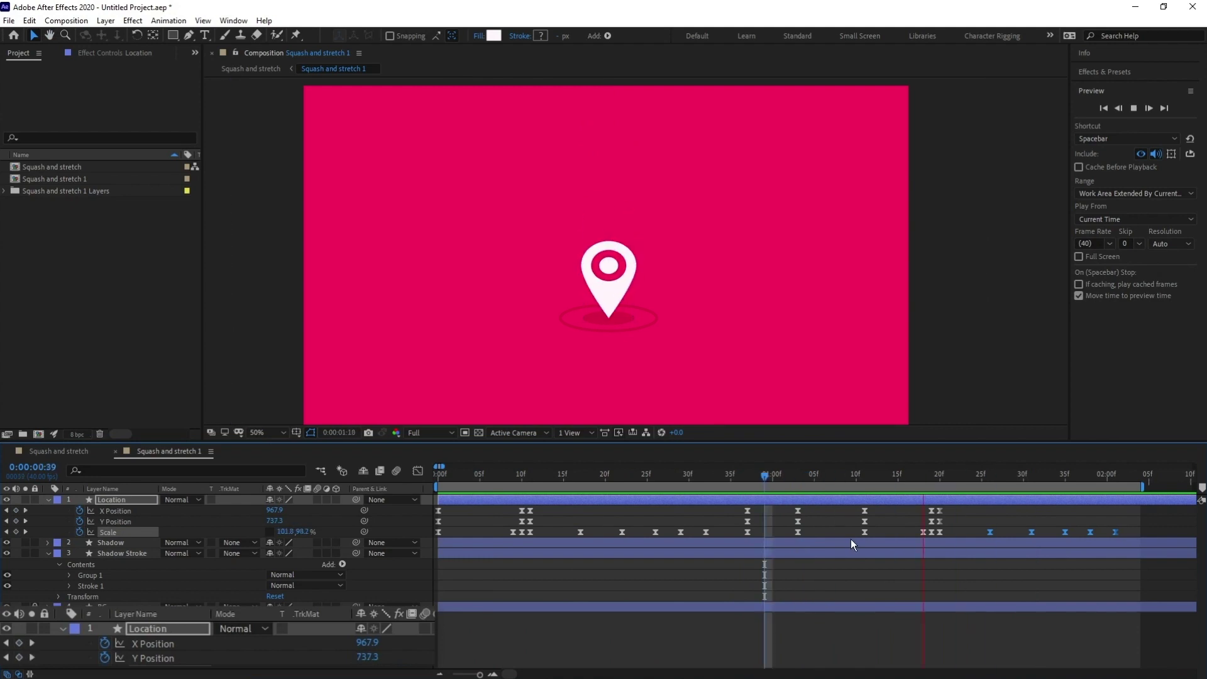
{"action": "key", "text": "space"}
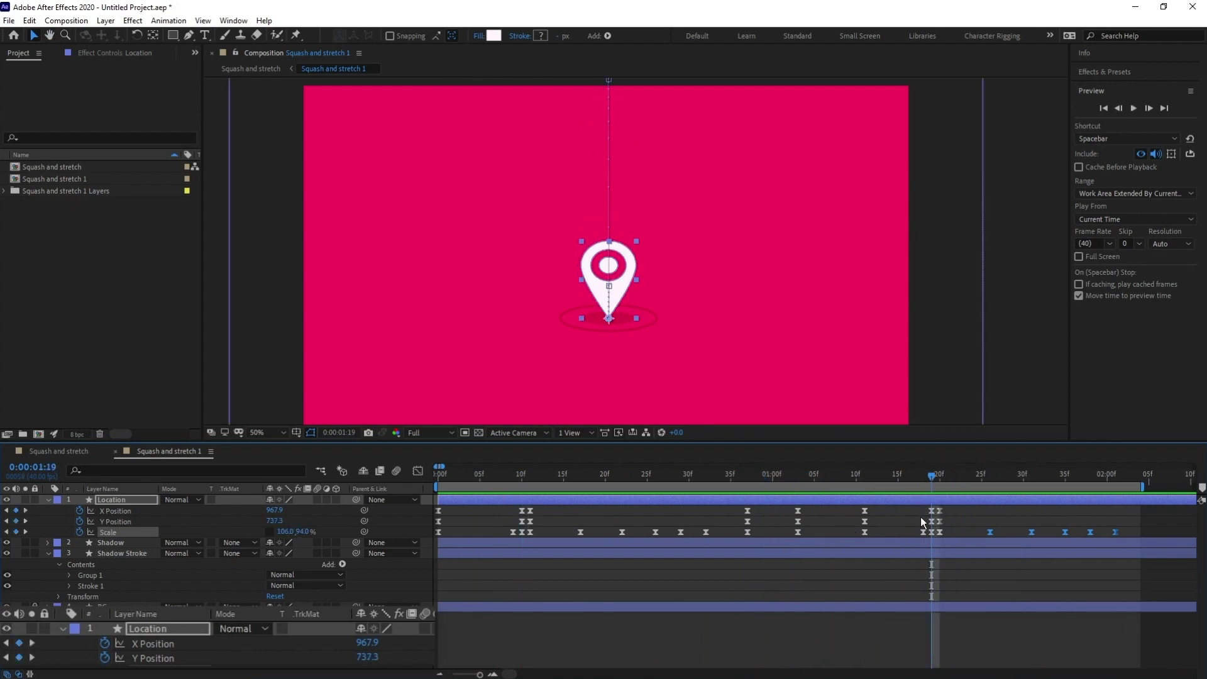
{"action": "left_click_drag", "start_coordinate": [915, 507], "coordinate": [908, 535]}
{"action": "key", "text": "Delete"}
{"action": "left_click", "coordinate": [895, 533]}
{"action": "key", "text": "Delete"}
Copy the pin's 94%, 106% Scale keyframe from 1:11 to 1:08, during the rise
{"action": "left_click_drag", "start_coordinate": [882, 481], "coordinate": [872, 481]}
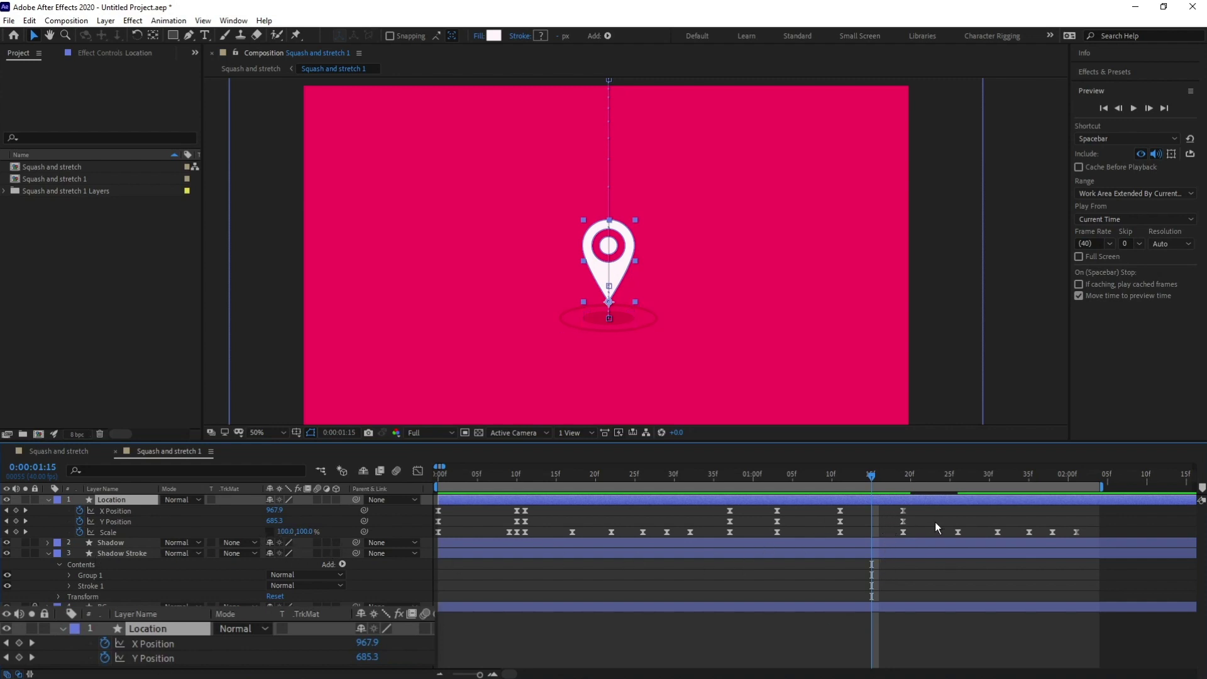
{"action": "left_click_drag", "start_coordinate": [846, 475], "coordinate": [829, 540]}
{"action": "key", "text": "ctrl+c"}
{"action": "key", "text": "ctrl+v"}
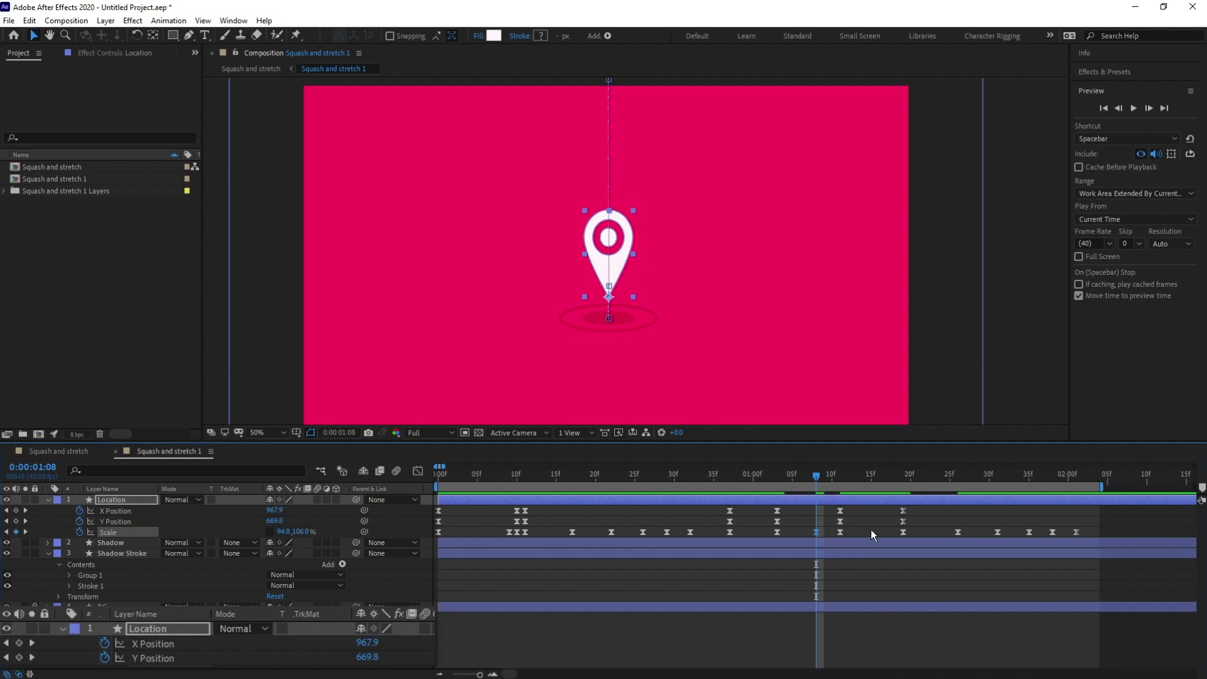
Copy the 100% Scale keyframe from frame 0 to 1:11, and paste the 94%, 106% stretch at 1:16
{"action": "key", "text": "k"}
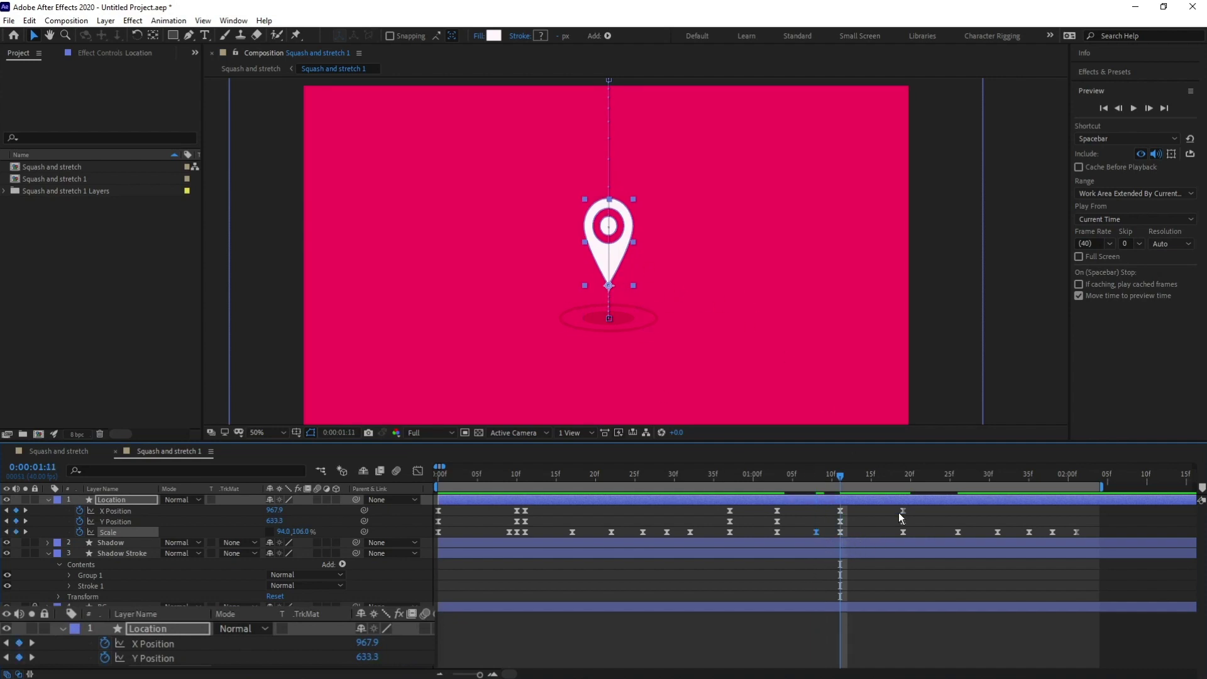
{"action": "left_click", "coordinate": [440, 531]}
{"action": "key", "text": "ctrl+c"}
{"action": "key", "text": "ctrl+v"}
{"action": "left_click_drag", "start_coordinate": [863, 477], "coordinate": [880, 478]}
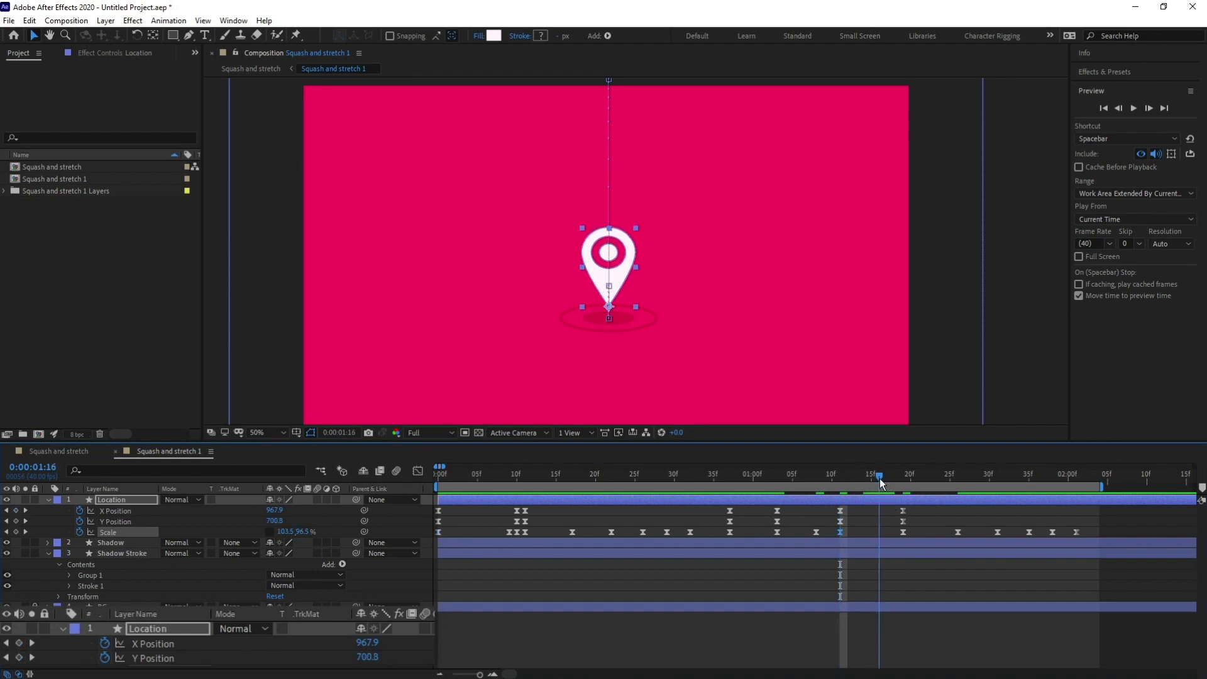
{"action": "key", "text": "ctrl+v"}
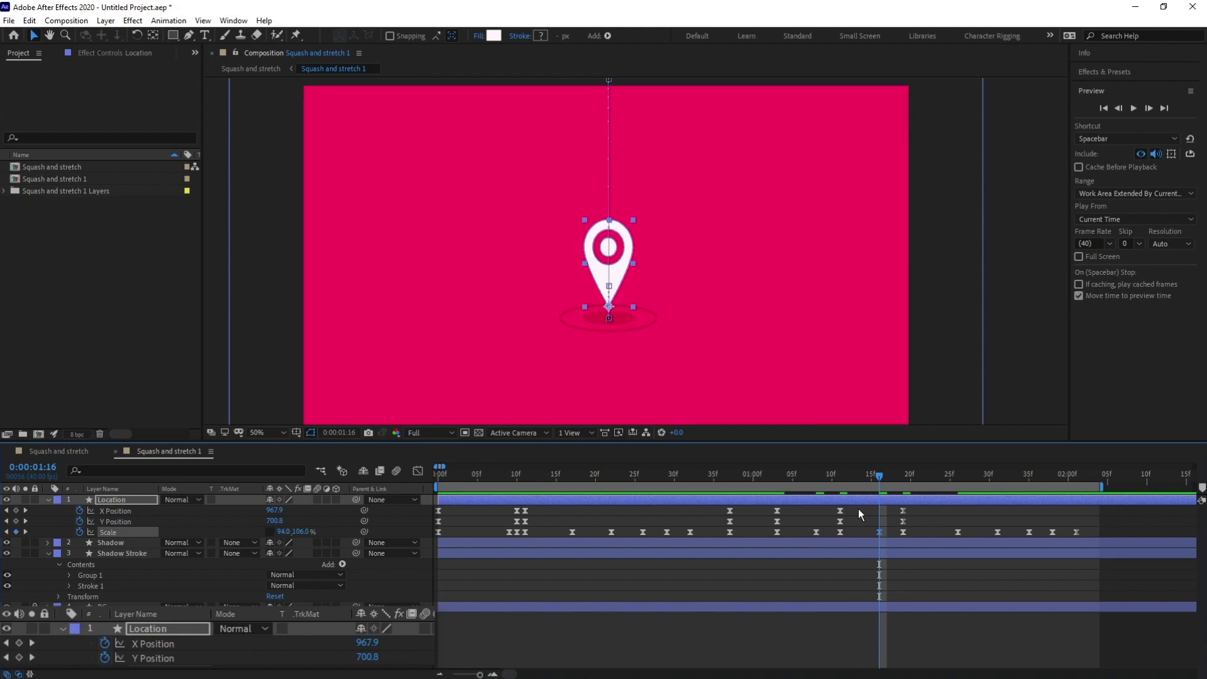
Preview the whole animation and examine the anticipation timing between the Location keyframes at frame 37 and 1:03
{"action": "left_click", "coordinate": [887, 476]}
{"action": "key", "text": "Home"}
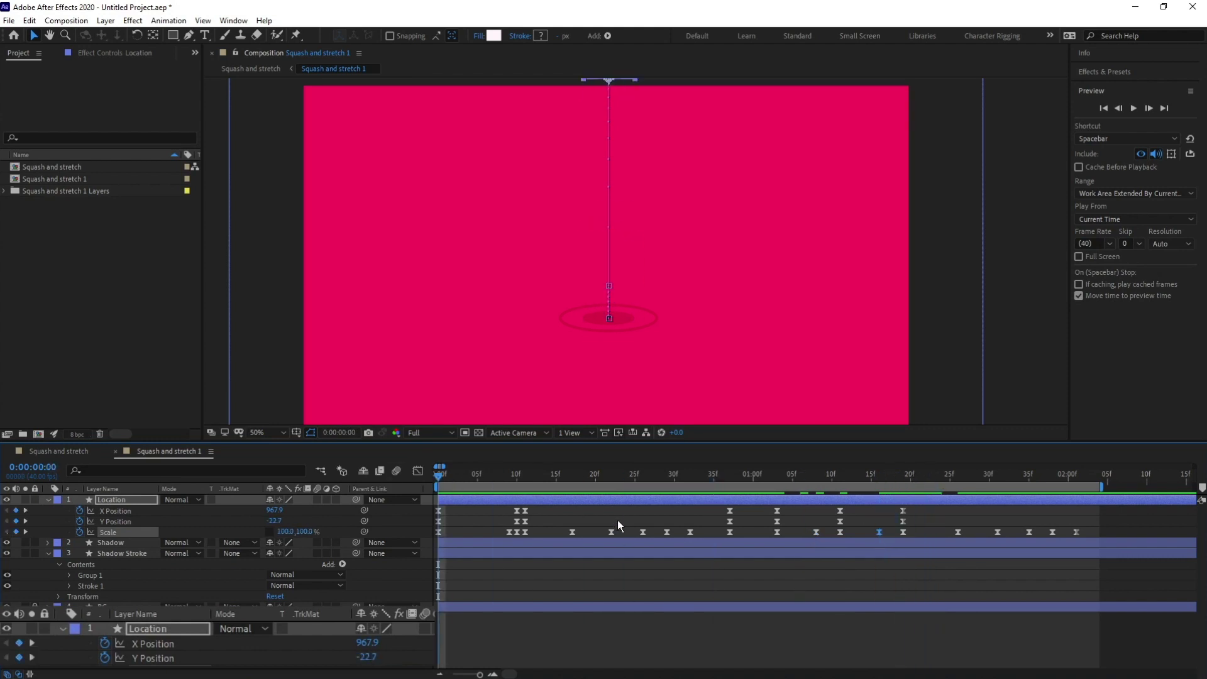
{"action": "key", "text": "space"}
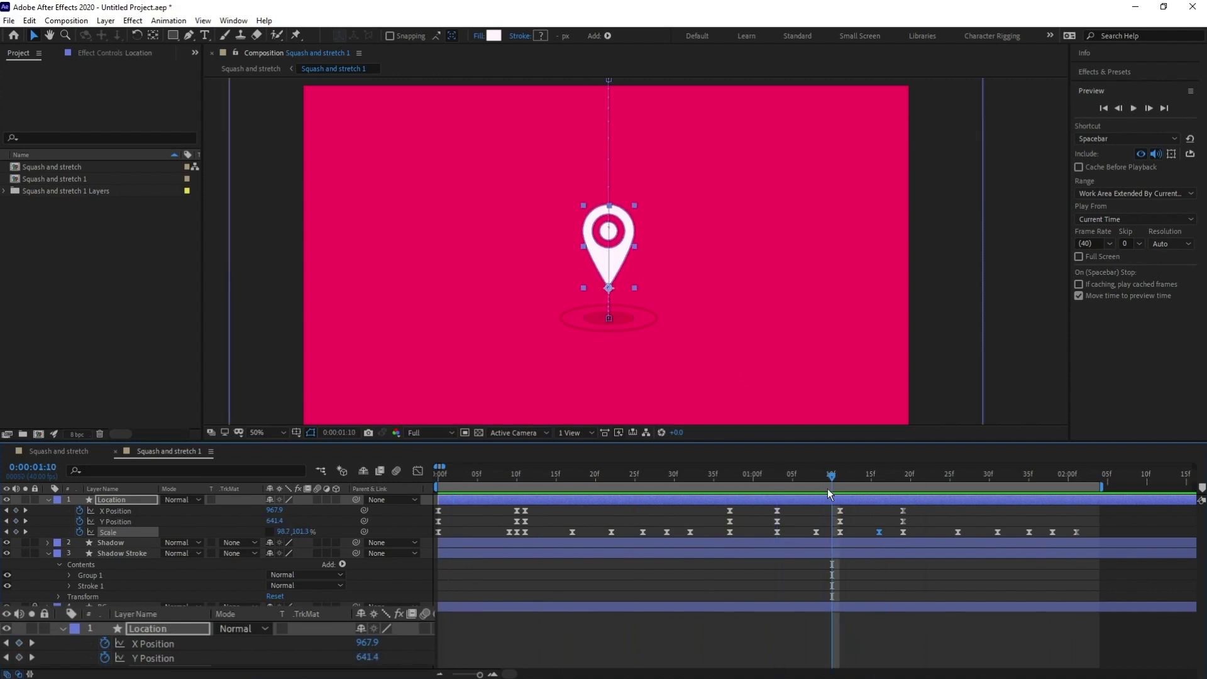
{"action": "key", "text": "space"}
{"action": "left_click_drag", "start_coordinate": [745, 473], "coordinate": [725, 539]}
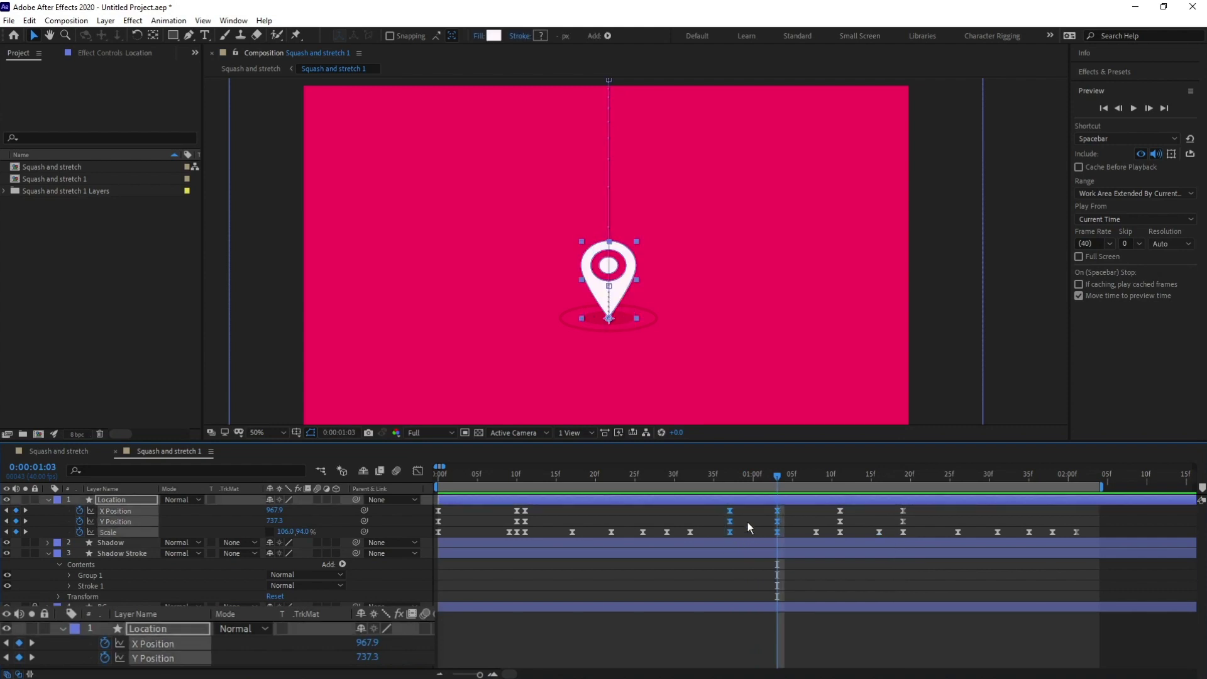
{"action": "left_click_drag", "start_coordinate": [777, 477], "coordinate": [732, 484]}
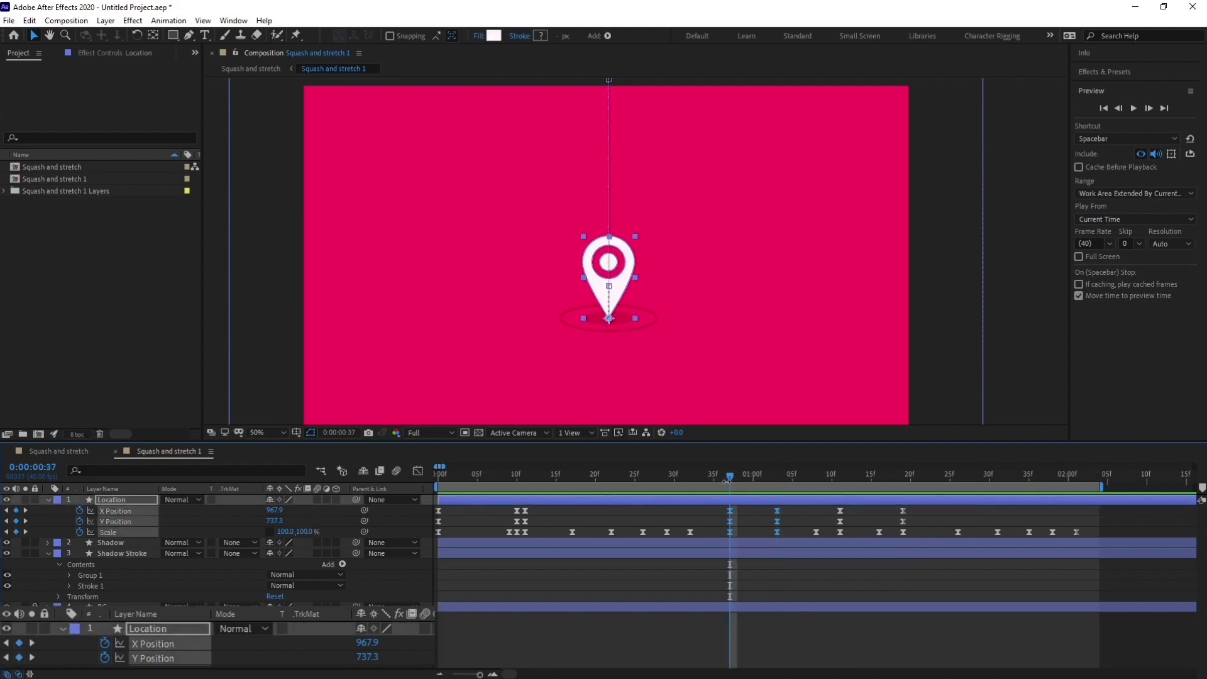
{"action": "left_click", "coordinate": [792, 582]}
{"action": "left_click_drag", "start_coordinate": [762, 479], "coordinate": [731, 480]}
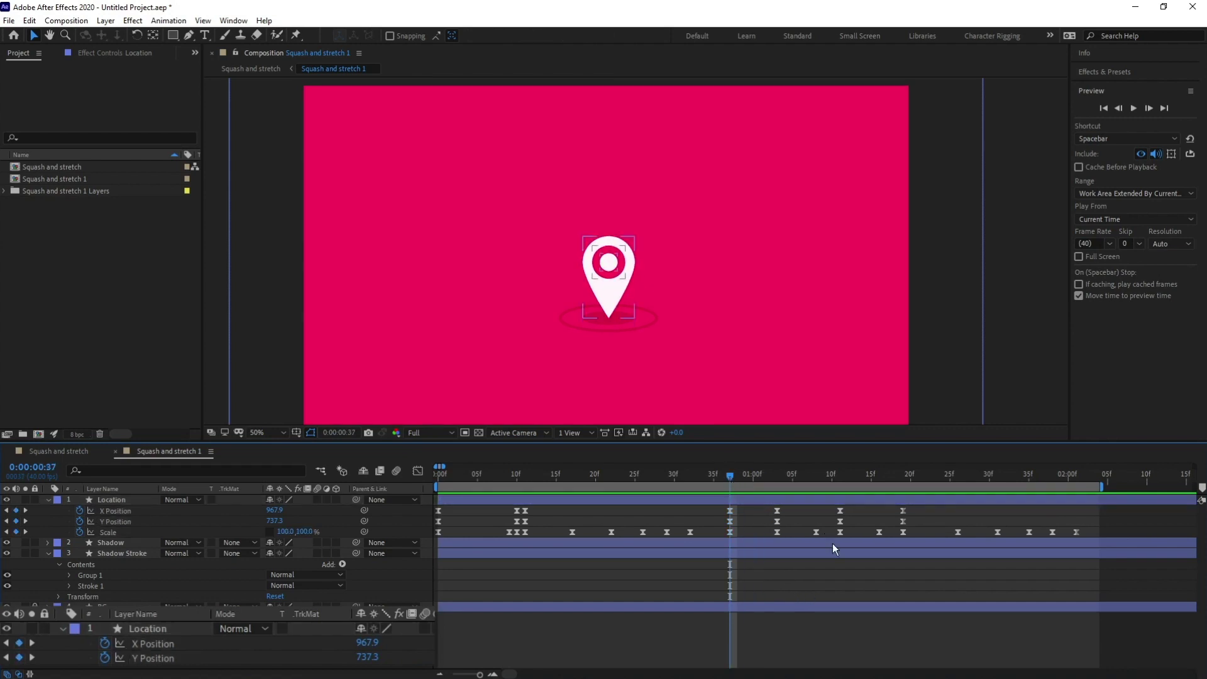
Shift all Location keyframes from 1:03 onward one frame earlier so the jump's squash falls at 1:02
{"action": "left_click", "coordinate": [843, 576]}
{"action": "key", "text": "Page_Down"}
{"action": "key", "text": "Page_Down"}
{"action": "key", "text": "Page_Down"}
{"action": "key", "text": "Page_Down"}
{"action": "key", "text": "Page_Down"}
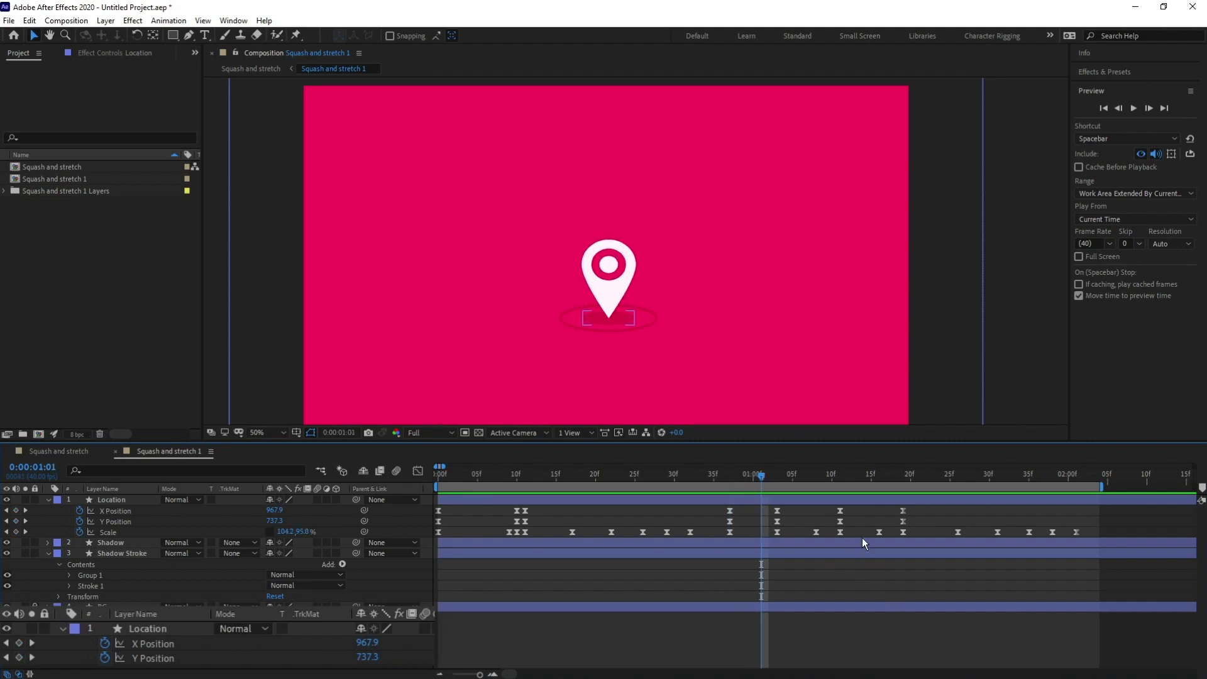
{"action": "left_click_drag", "start_coordinate": [1096, 508], "coordinate": [767, 532]}
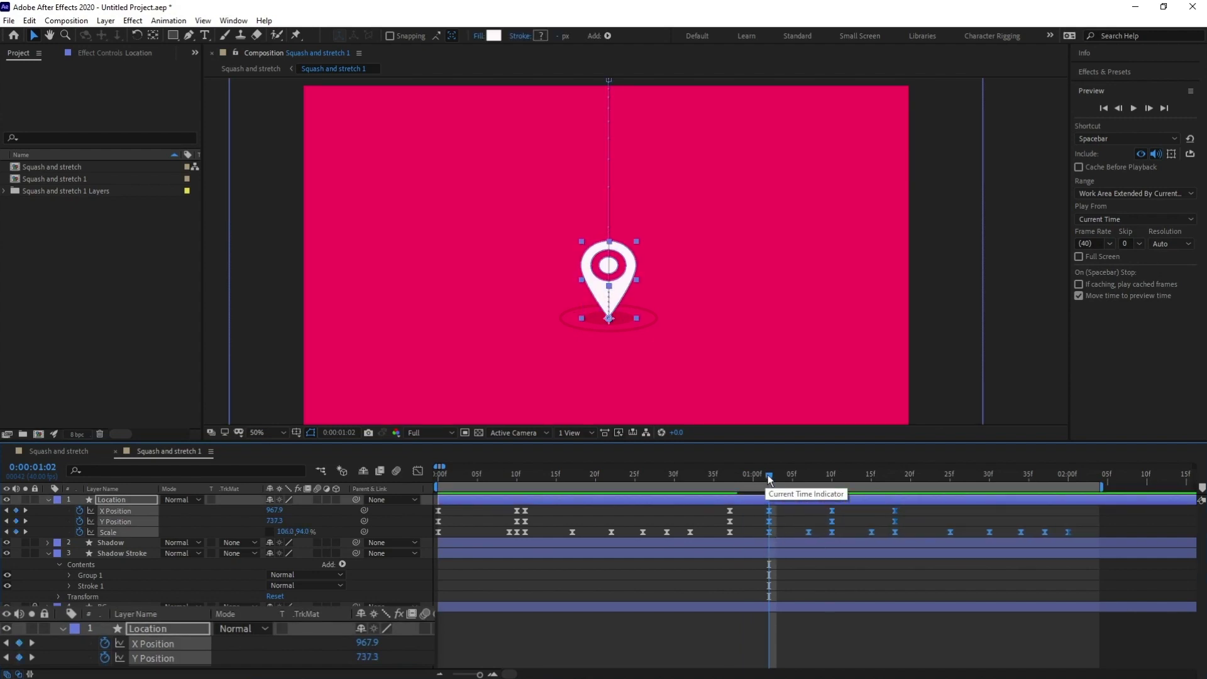
{"action": "mouse_move", "coordinate": [768, 478]}
{"action": "left_mouse_down"}
{"action": "mouse_move", "coordinate": [746, 483]}
{"action": "mouse_move", "coordinate": [769, 487]}
{"action": "mouse_move", "coordinate": [762, 476]}
{"action": "mouse_move", "coordinate": [732, 483]}
{"action": "mouse_move", "coordinate": [765, 483]}
{"action": "left_mouse_up"}
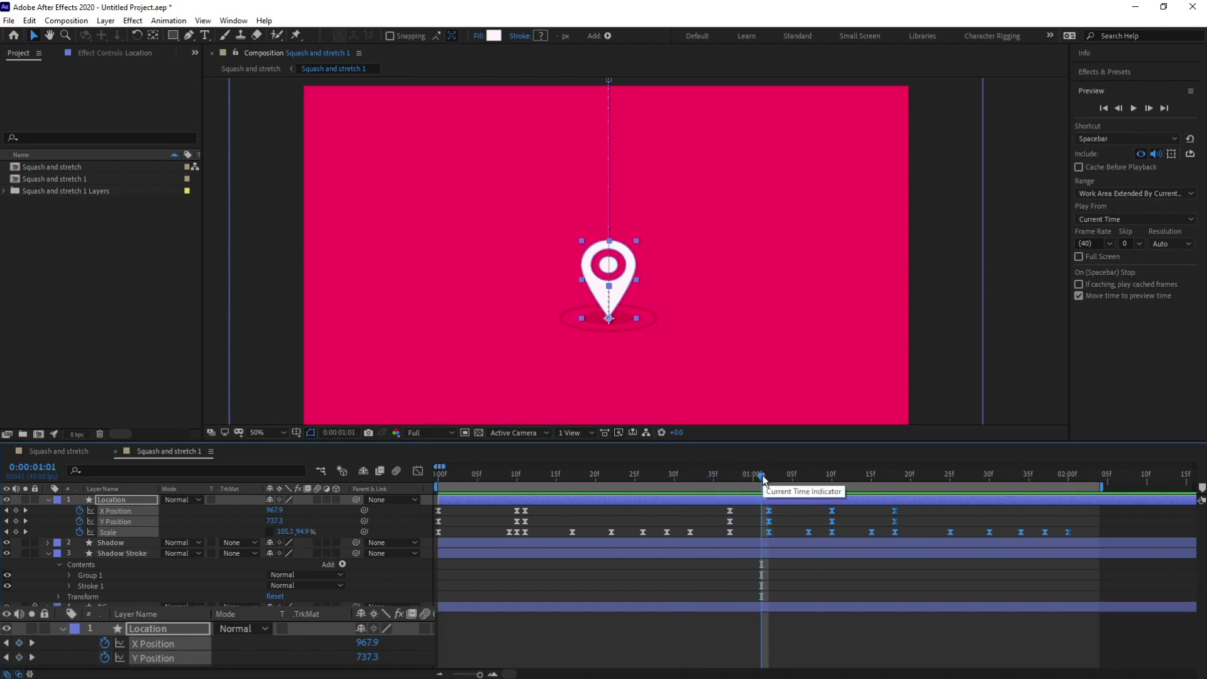
Play back the retimed animation, return to frame 0 and select the Shadow Stroke layer for inspection
{"action": "key", "text": "space"}
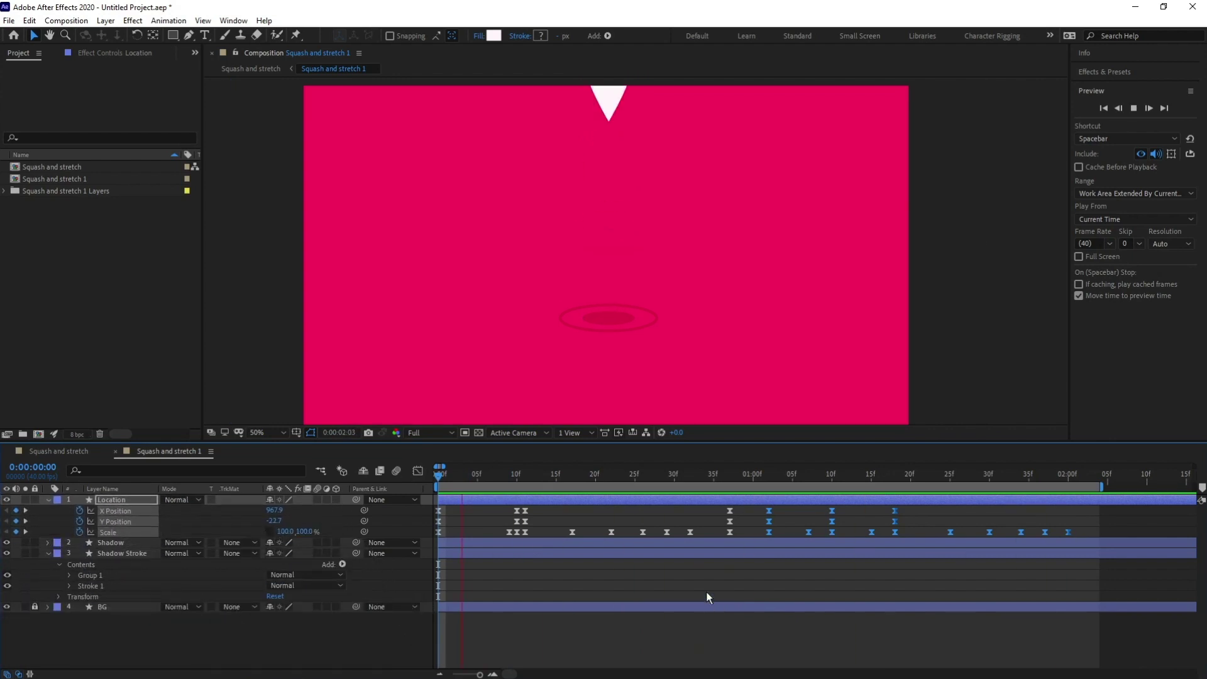
{"action": "key", "text": "space"}
{"action": "left_click_drag", "start_coordinate": [465, 479], "coordinate": [424, 488]}
{"action": "left_click", "coordinate": [520, 554]}
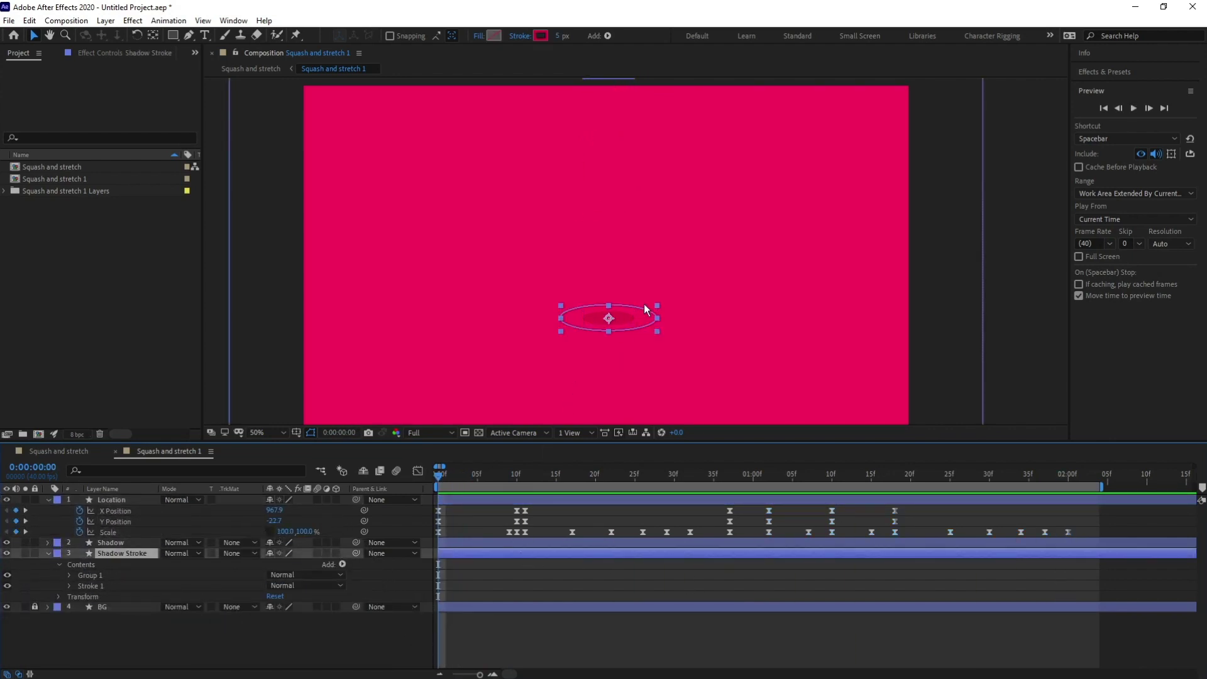
{"action": "left_click", "coordinate": [668, 593]}
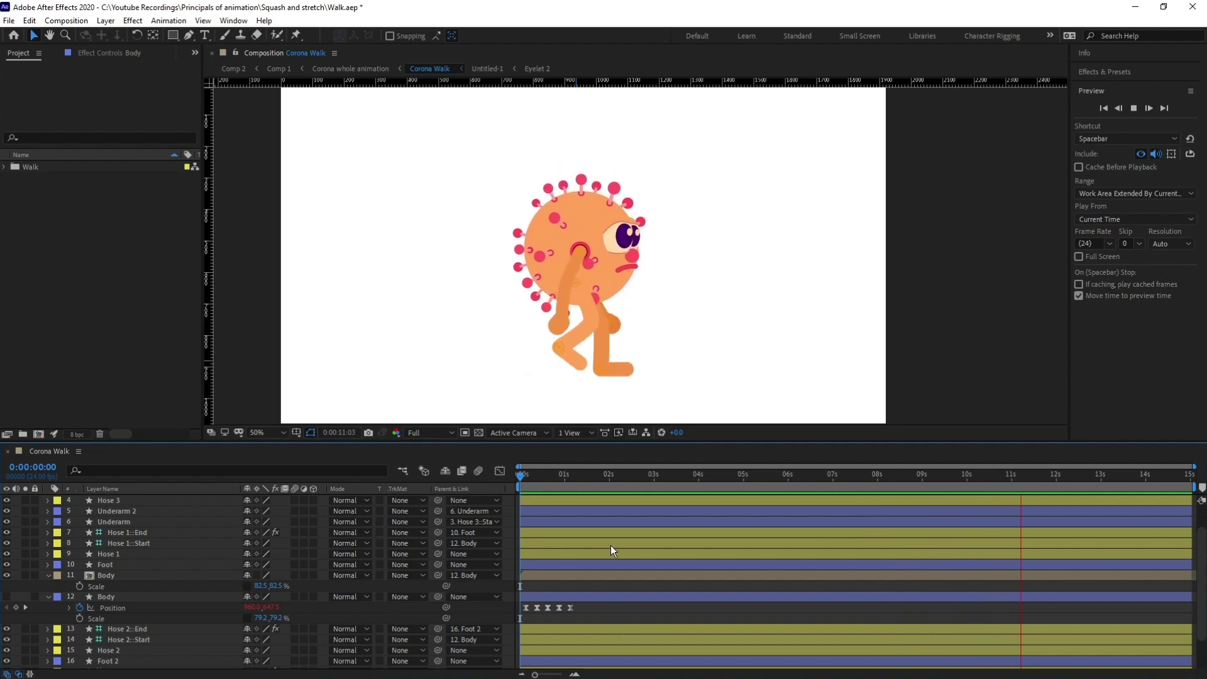
Examine the walking character's low and high poses at the Body layer's Position keyframes on frames 3 and 9
{"action": "left_click", "coordinate": [526, 477]}
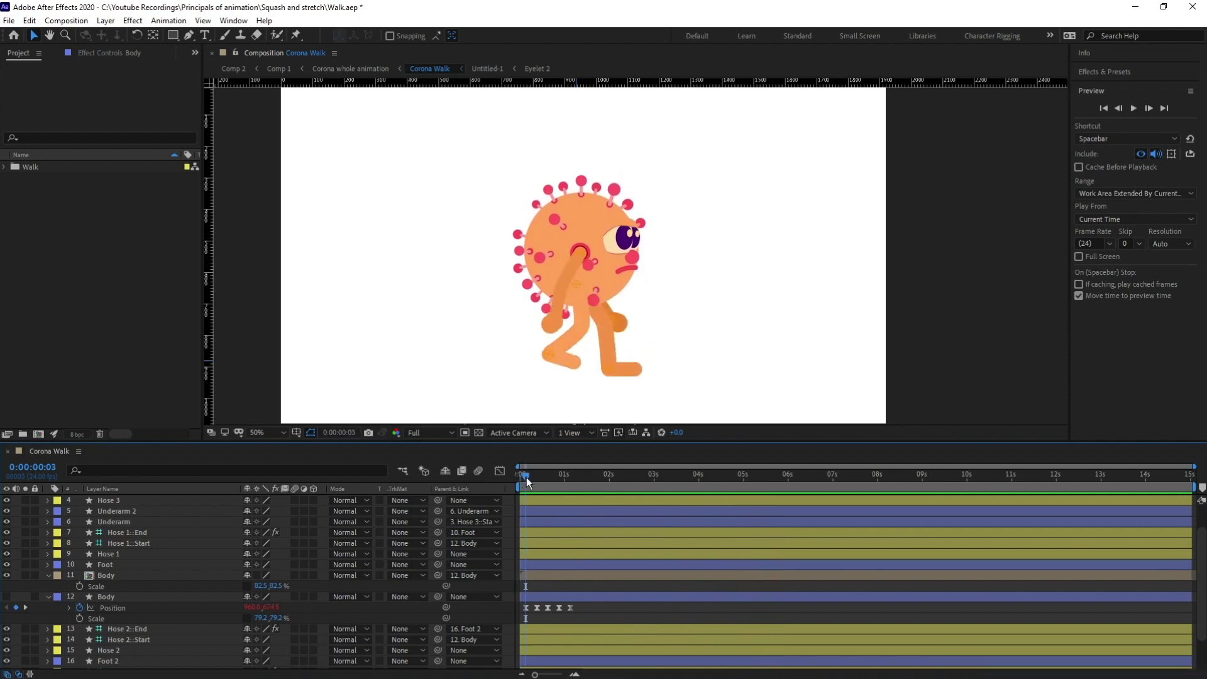
{"action": "key", "text": "equal"}
{"action": "key", "text": "equal"}
{"action": "key", "text": "minus"}
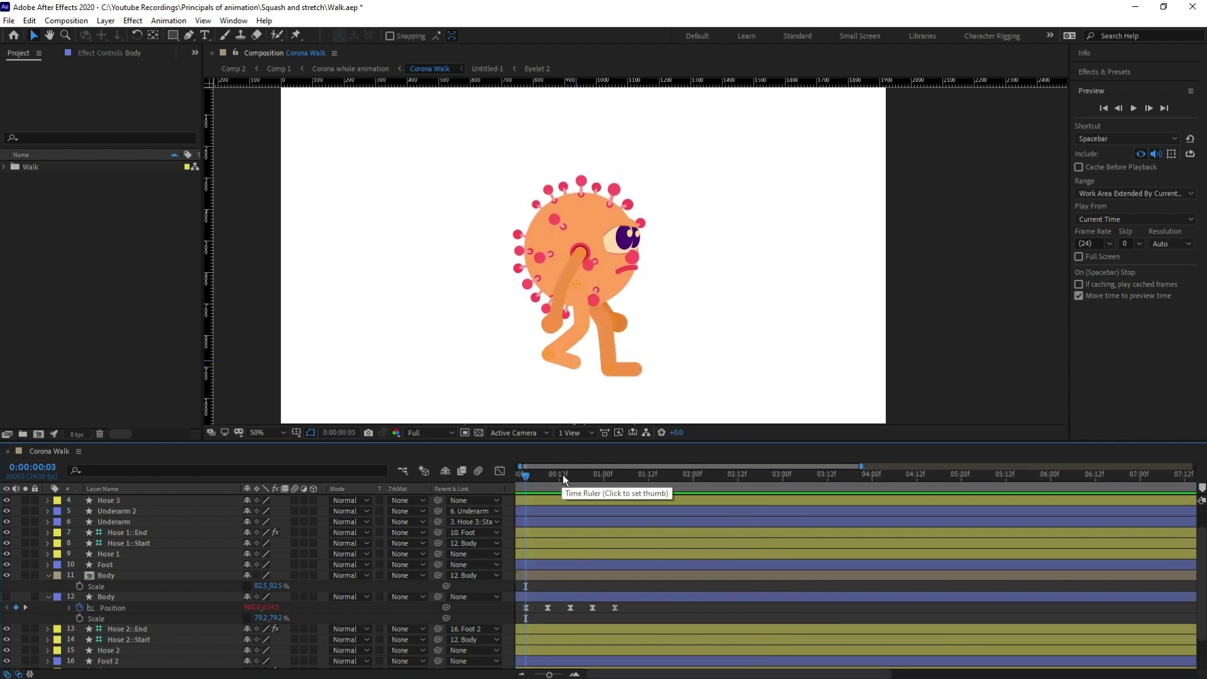
{"action": "key", "text": "space"}
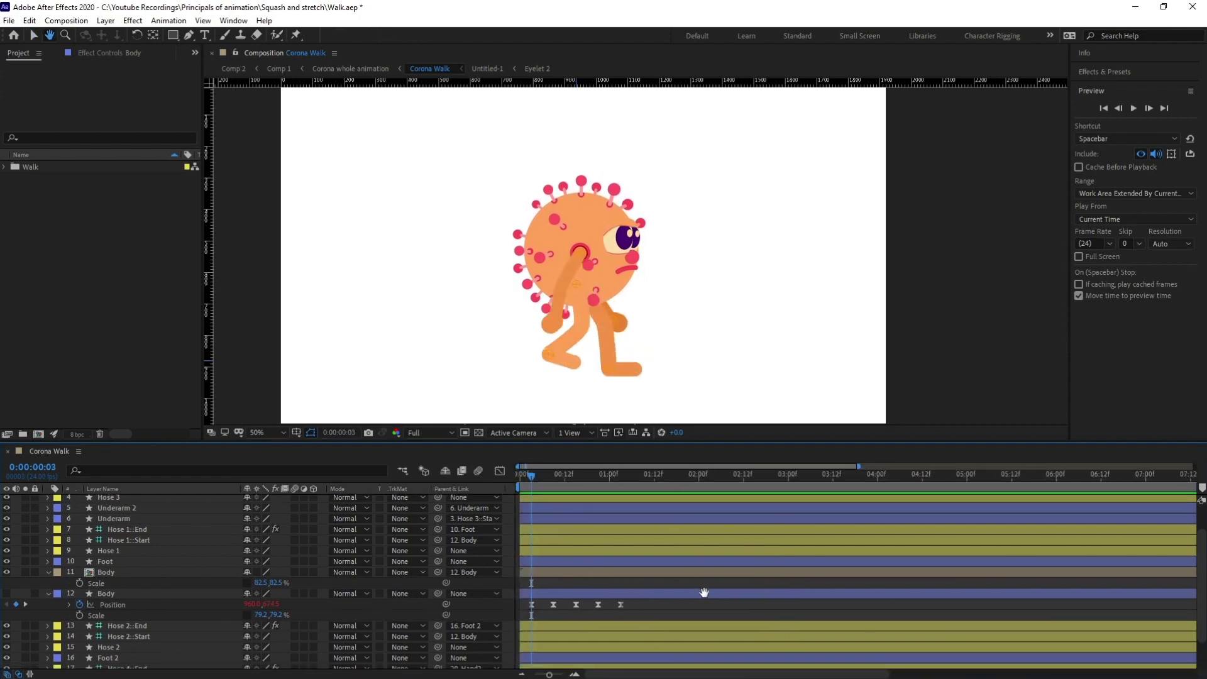
{"action": "key", "text": "v"}
{"action": "key", "text": "k"}
{"action": "key", "text": "j"}
{"action": "key", "text": "k"}
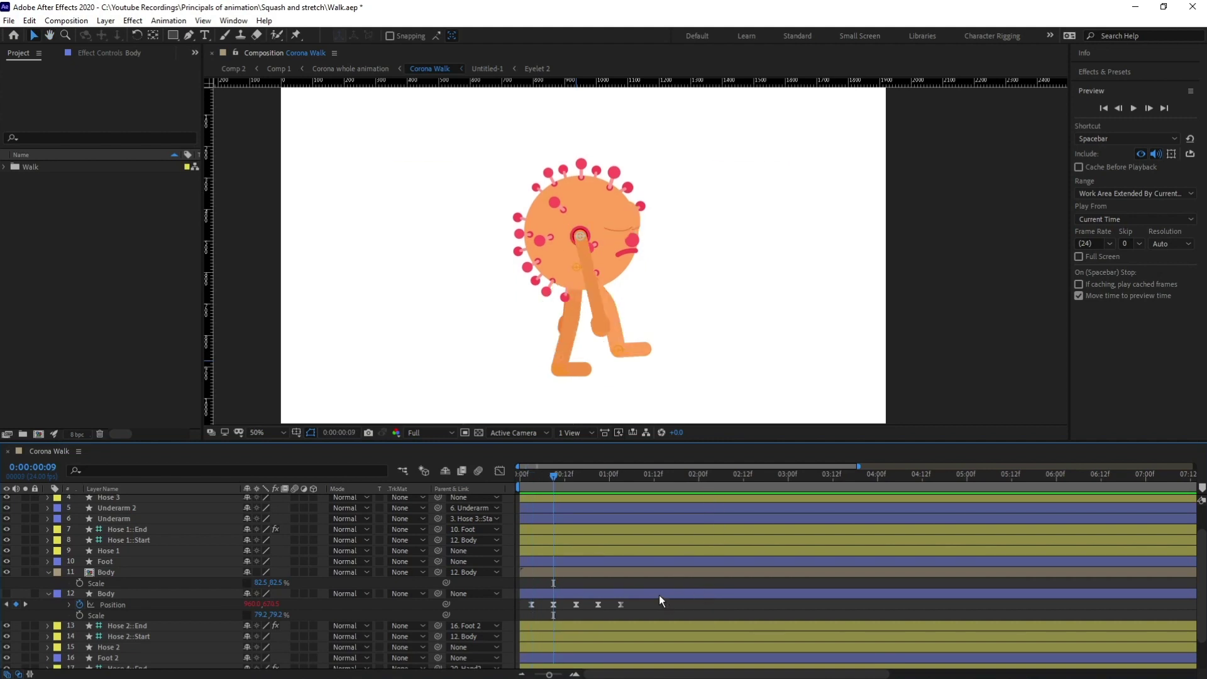
{"action": "key", "text": "j"}
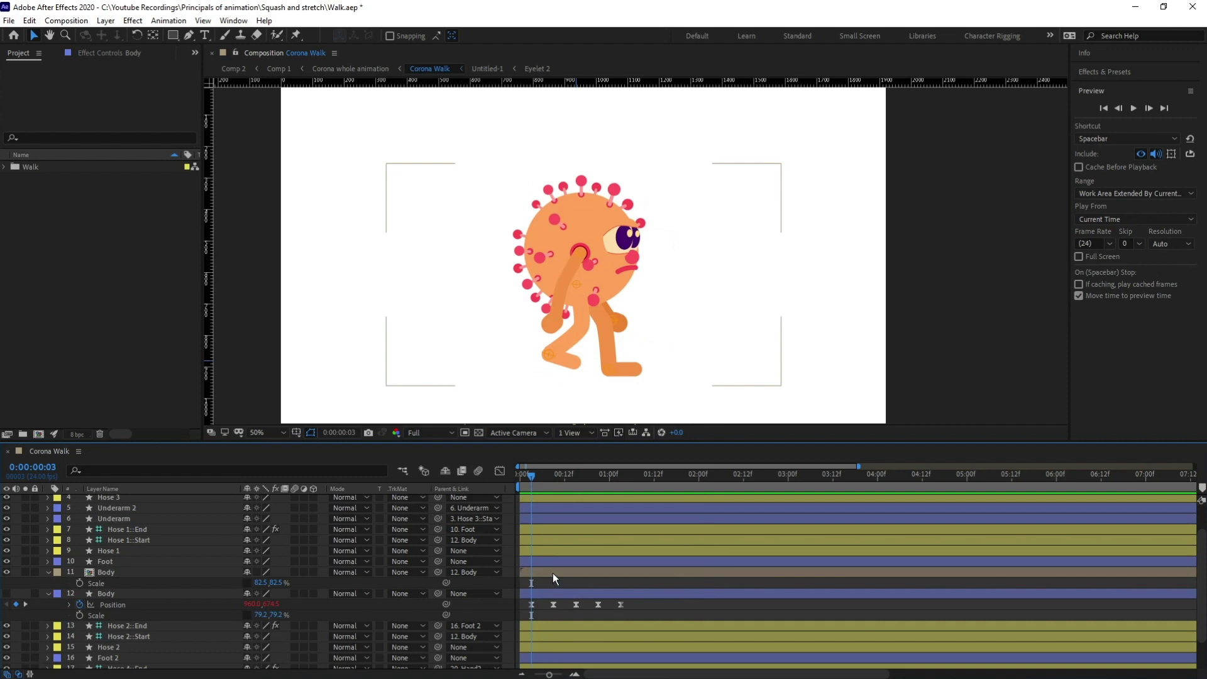
{"action": "left_click", "coordinate": [260, 615]}
{"action": "type", "text": "84.2"}
{"action": "key", "text": "Return"}
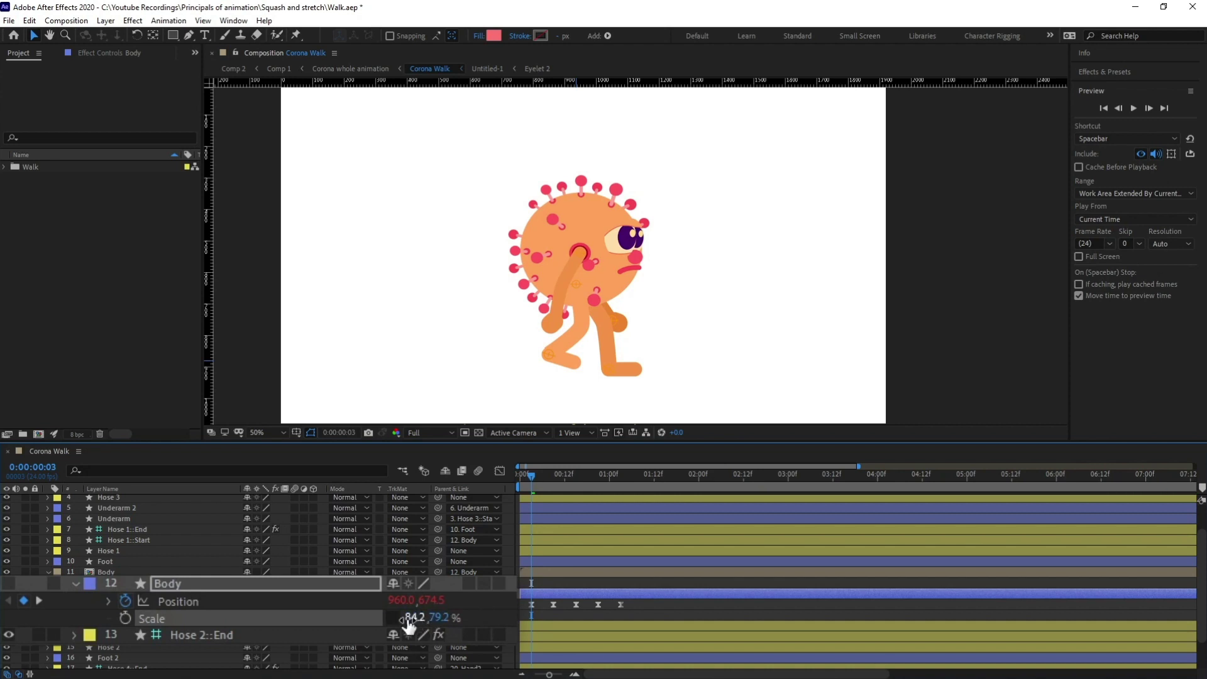
{"action": "key", "text": "ctrl+z"}
Add Scale keyframes to Body layer 12 at frames 3 and 9, and set the horizontal Scale at frame 3 to 86.2%
{"action": "left_click", "coordinate": [127, 618]}
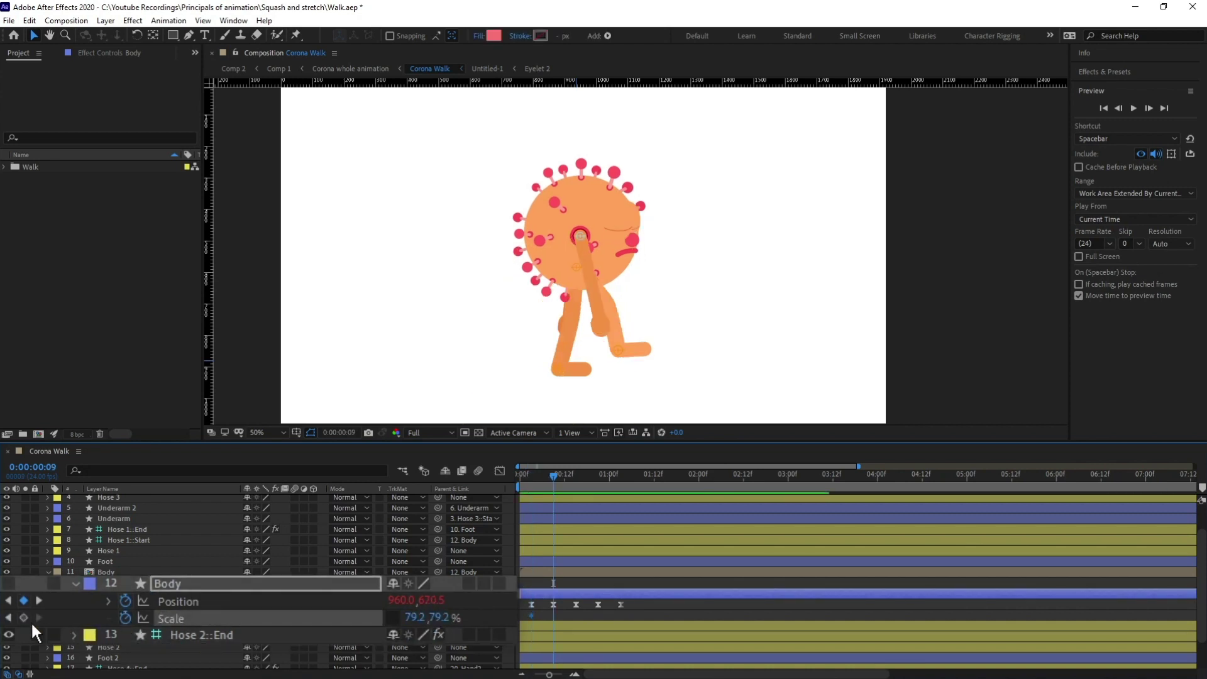
{"action": "left_click", "coordinate": [426, 618]}
{"action": "left_click", "coordinate": [444, 618]}
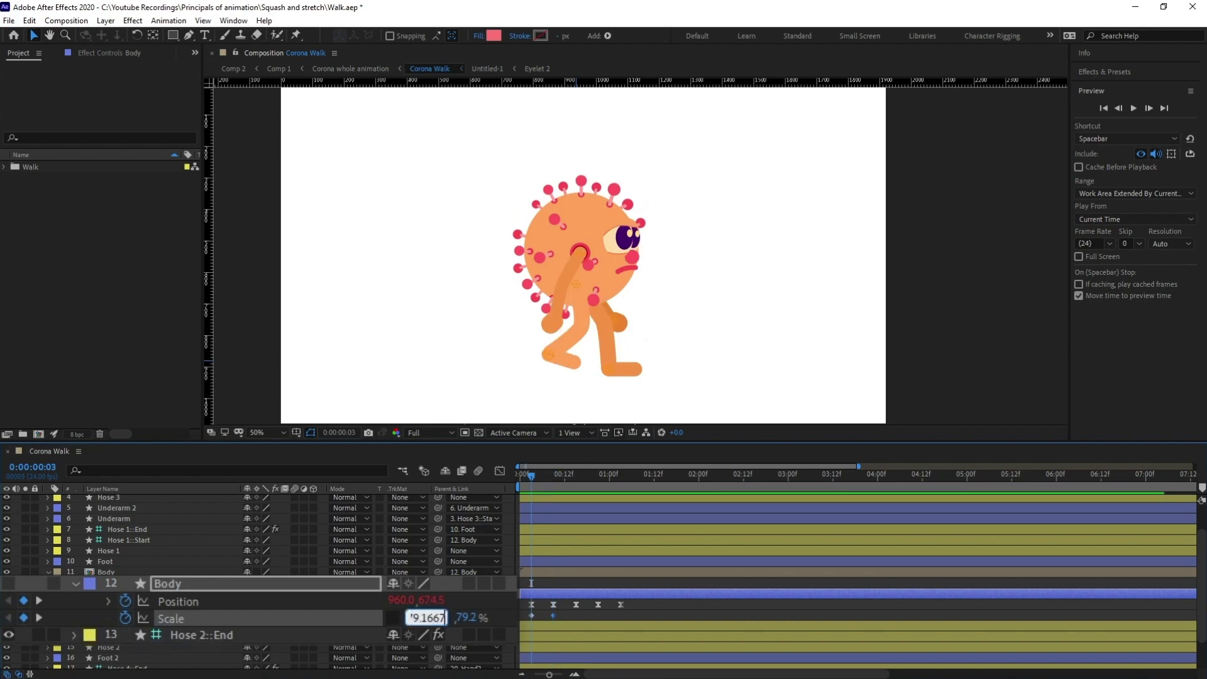
{"action": "key", "text": "BackSpace"}
{"action": "key", "text": "BackSpace"}
{"action": "key", "text": "BackSpace"}
{"action": "key", "text": "BackSpace"}
{"action": "key", "text": "BackSpace"}
{"action": "key", "text": "BackSpace"}
{"action": "key", "text": "BackSpace"}
{"action": "type", "text": "86.2"}
{"action": "key", "text": "Return"}
Squash the body at frame 3 by setting its vertical Scale to 72.2%
{"action": "left_click", "coordinate": [445, 619]}
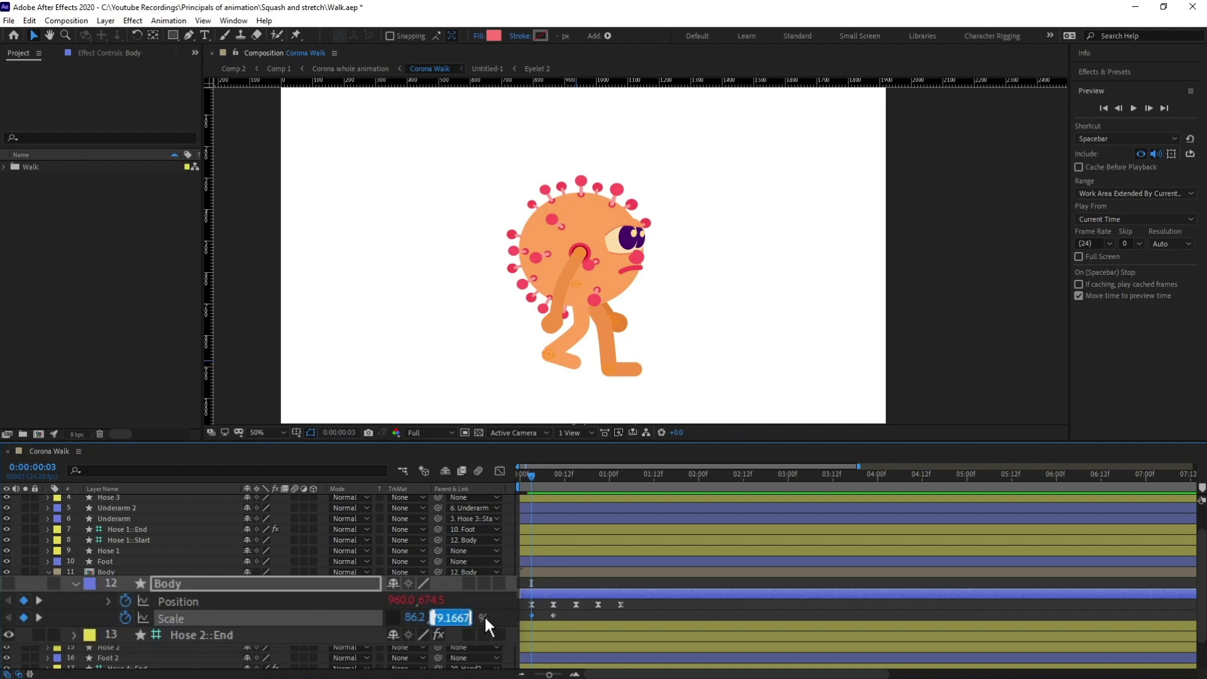
{"action": "key", "text": "Right"}
{"action": "key", "text": "Left"}
{"action": "key", "text": "Left"}
{"action": "key", "text": "Left"}
{"action": "key", "text": "Left"}
{"action": "key", "text": "Left"}
{"action": "key", "text": "BackSpace"}
{"action": "type", "text": "2"}
{"action": "key", "text": "Return"}
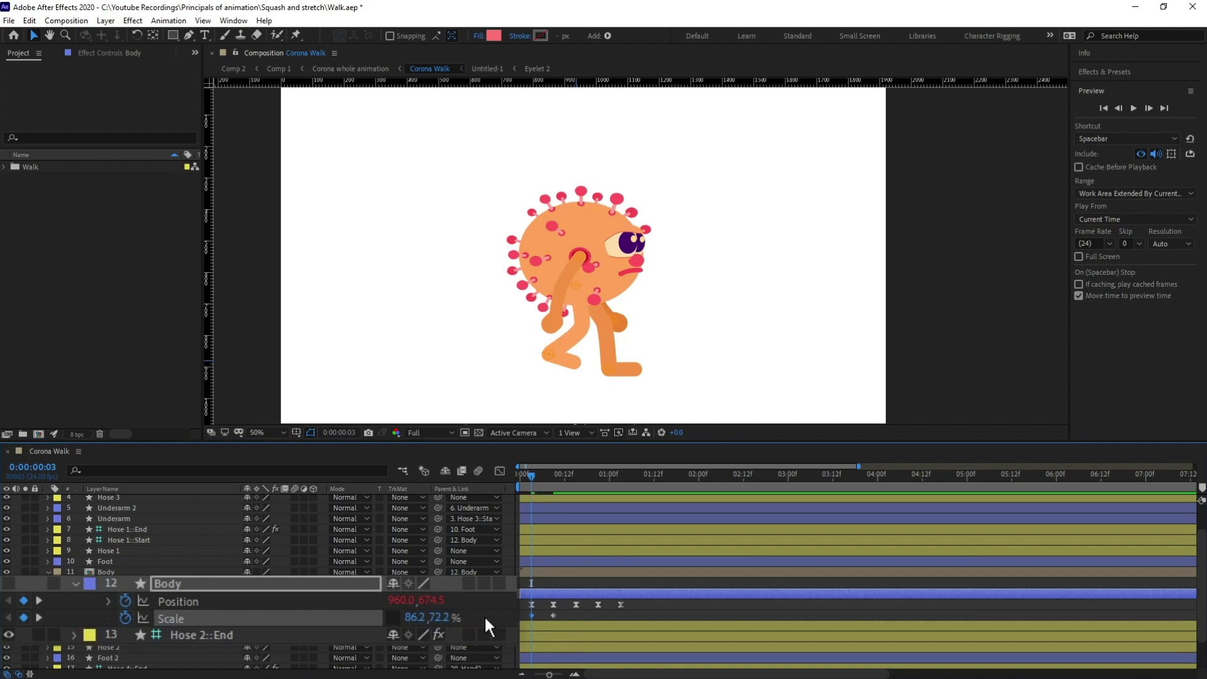
Stretch the body at frame 9 by setting its Scale to 72.2% horizontally and 86.2% vertically
{"action": "key", "text": "k"}
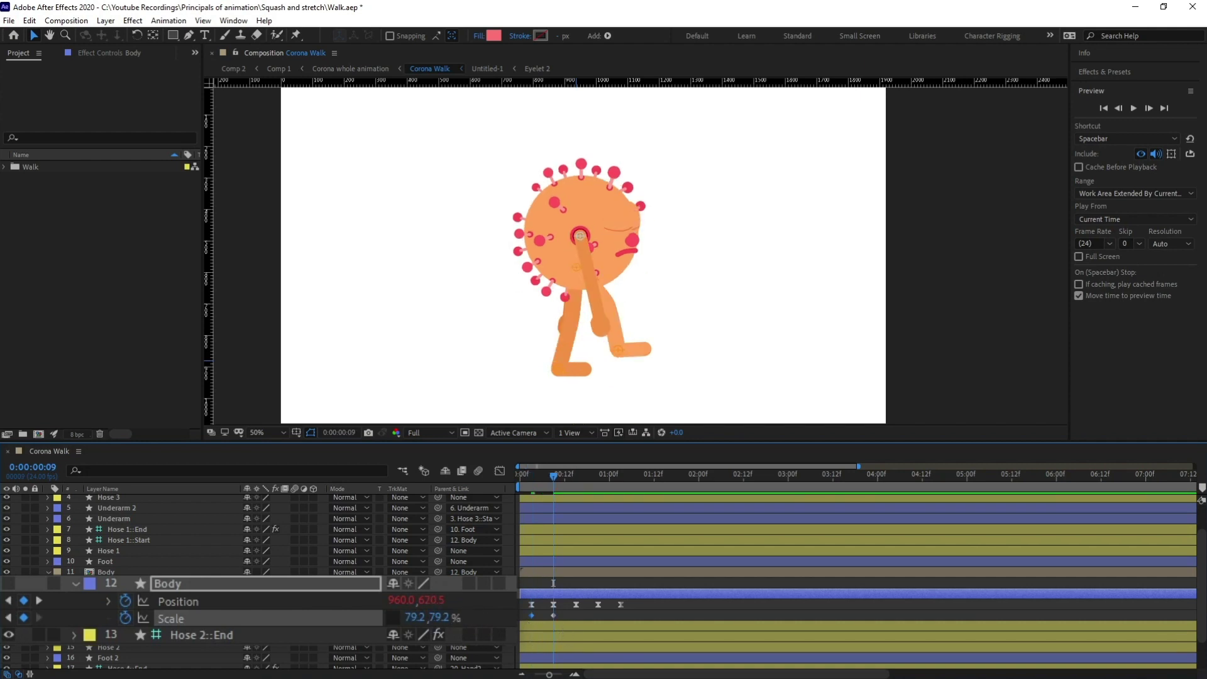
{"action": "left_click", "coordinate": [419, 622]}
{"action": "type", "text": "72.2"}
{"action": "key", "text": "Tab"}
{"action": "key", "text": "End"}
{"action": "type", "text": "+7"}
{"action": "key", "text": "Return"}
Copy the Body layer's squash Scale keyframe to 0:00:00:15 and 0:00:01:03, and its stretch Scale keyframe to 0:00:00:21
{"action": "key", "text": "k"}
{"action": "left_click", "coordinate": [531, 615]}
{"action": "key", "text": "ctrl+c"}
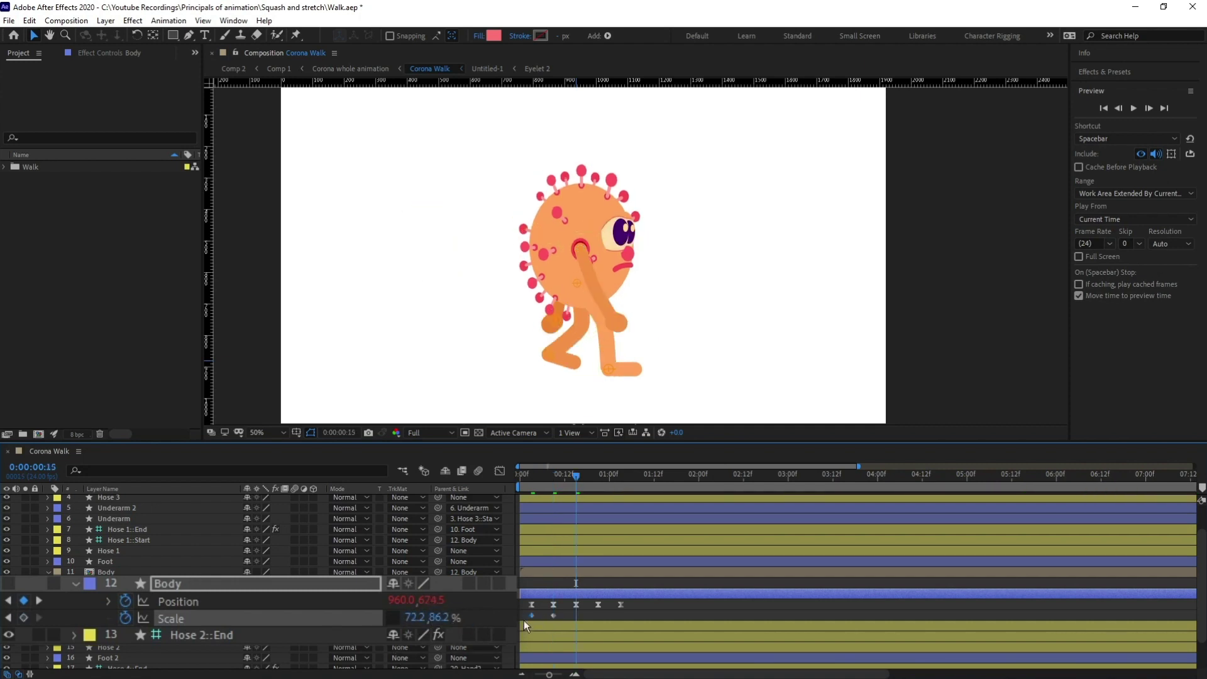
{"action": "key", "text": "ctrl+v"}
{"action": "key", "text": "k"}
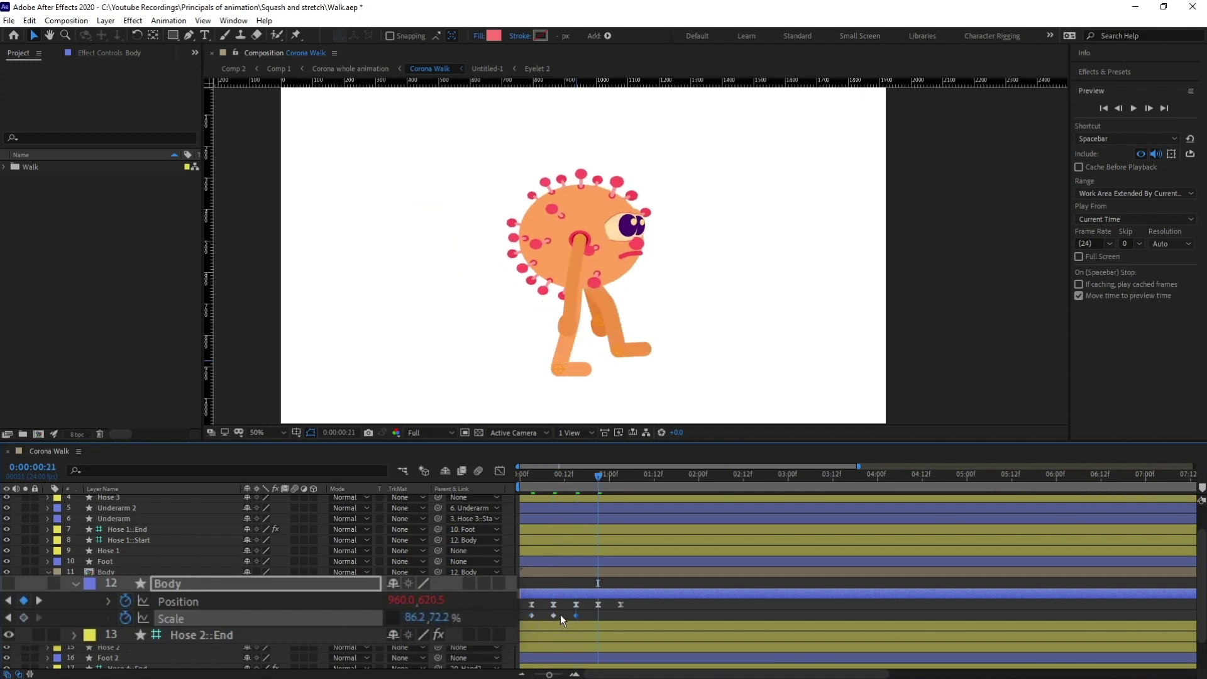
{"action": "key", "text": "ctrl+c"}
{"action": "key", "text": "ctrl+v"}
{"action": "key", "text": "k"}
{"action": "left_click", "coordinate": [576, 615]}
{"action": "key", "text": "ctrl+c"}
{"action": "key", "text": "ctrl+v"}
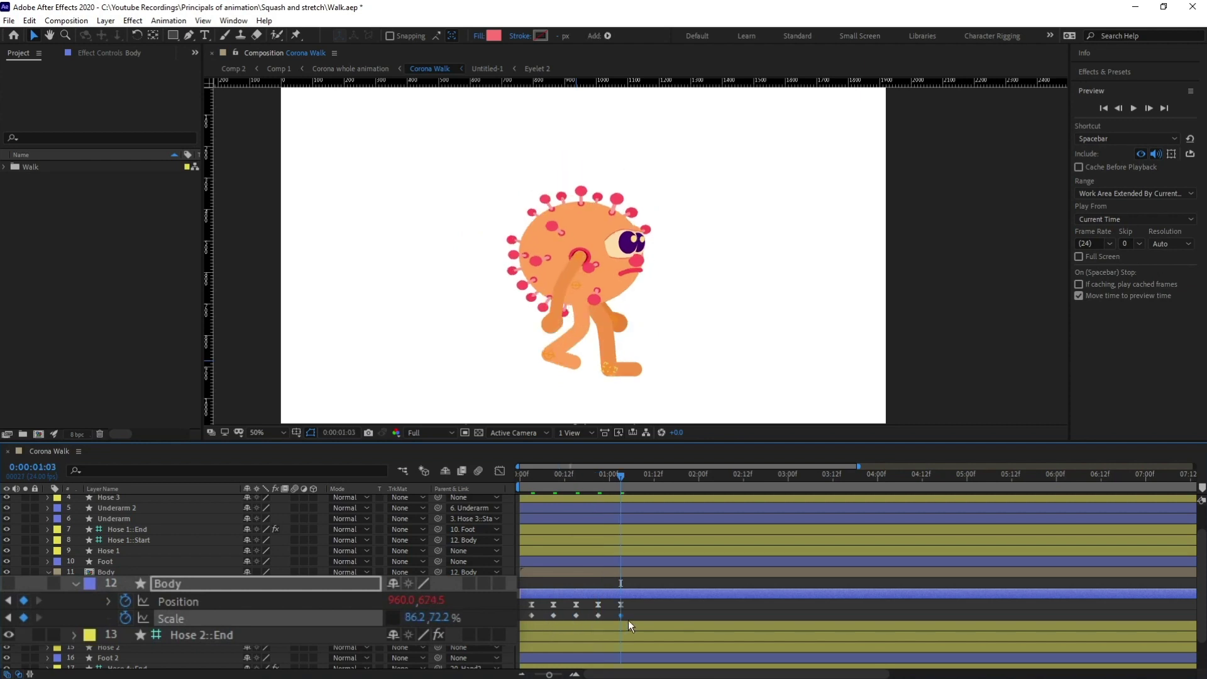
Apply Easy Ease to all the Body layer's Scale keyframes and loop Scale with the expression loopIn()+loopOut()-value;
{"action": "left_click_drag", "start_coordinate": [628, 620], "coordinate": [525, 622]}
{"action": "left_click", "coordinate": [74, 618], "text": "alt"}
{"action": "type", "text": "loopIn()+loopOut()-value;"}
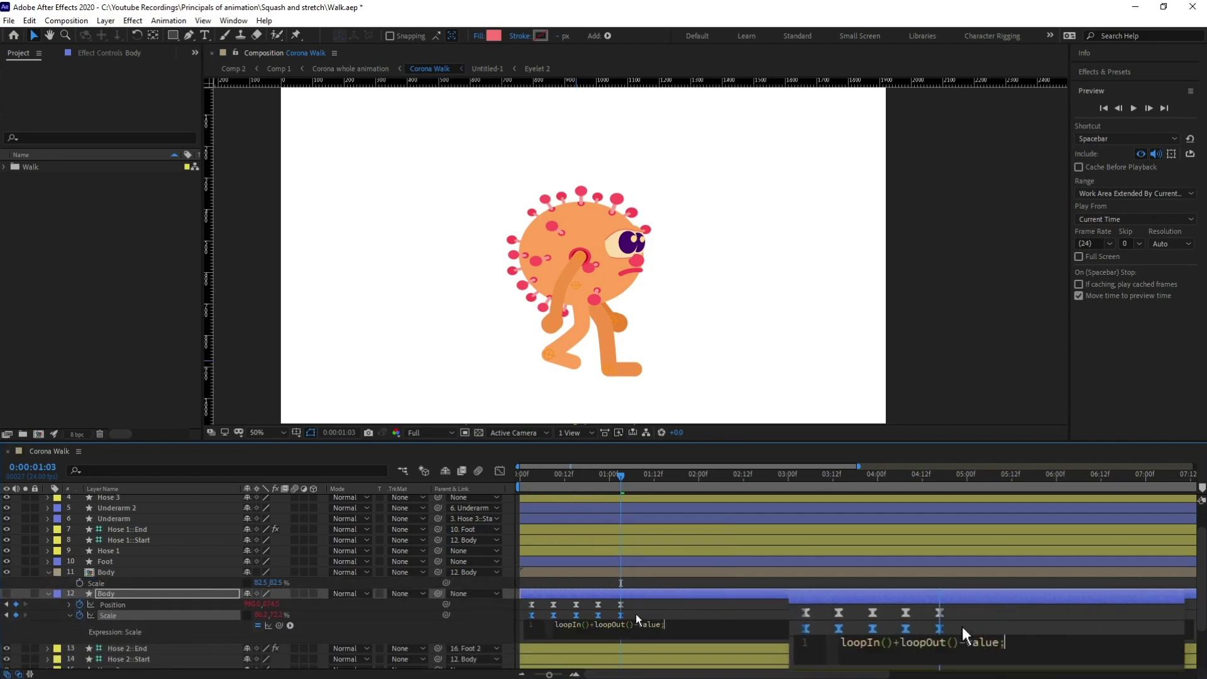
{"action": "left_click", "coordinate": [635, 613]}
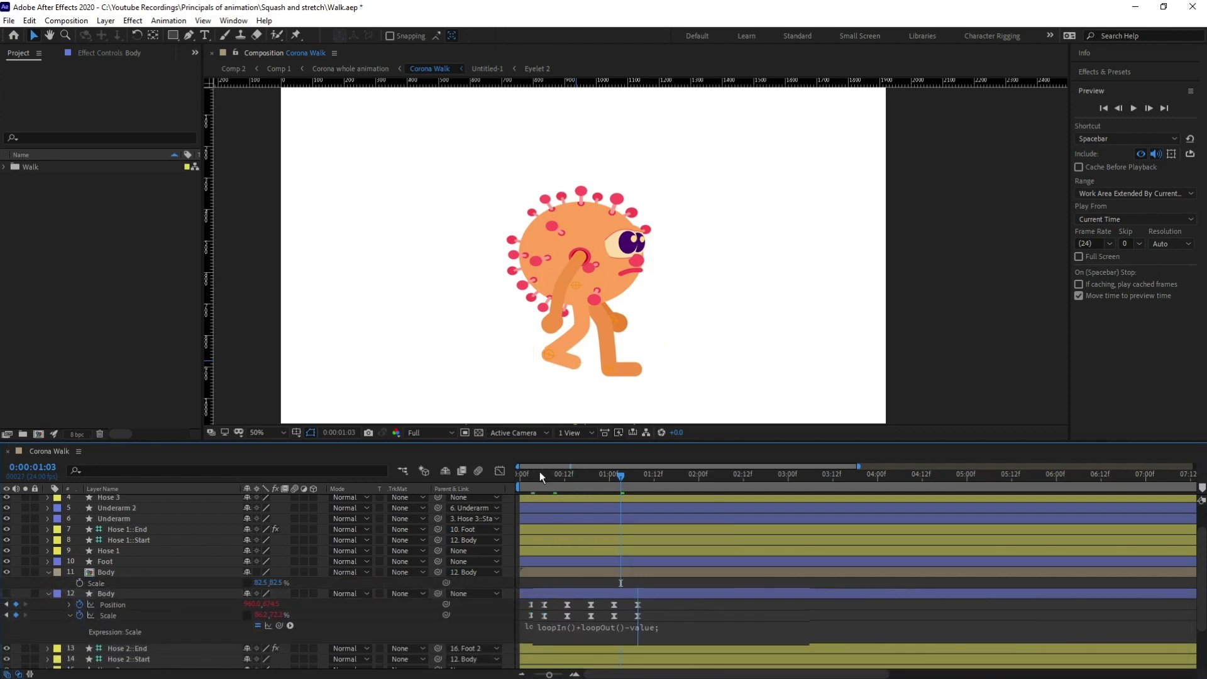
Preview the walk cycle from the first frame with the looped squash and stretch
{"action": "left_click_drag", "start_coordinate": [539, 474], "coordinate": [501, 477]}
{"action": "key", "text": "space"}
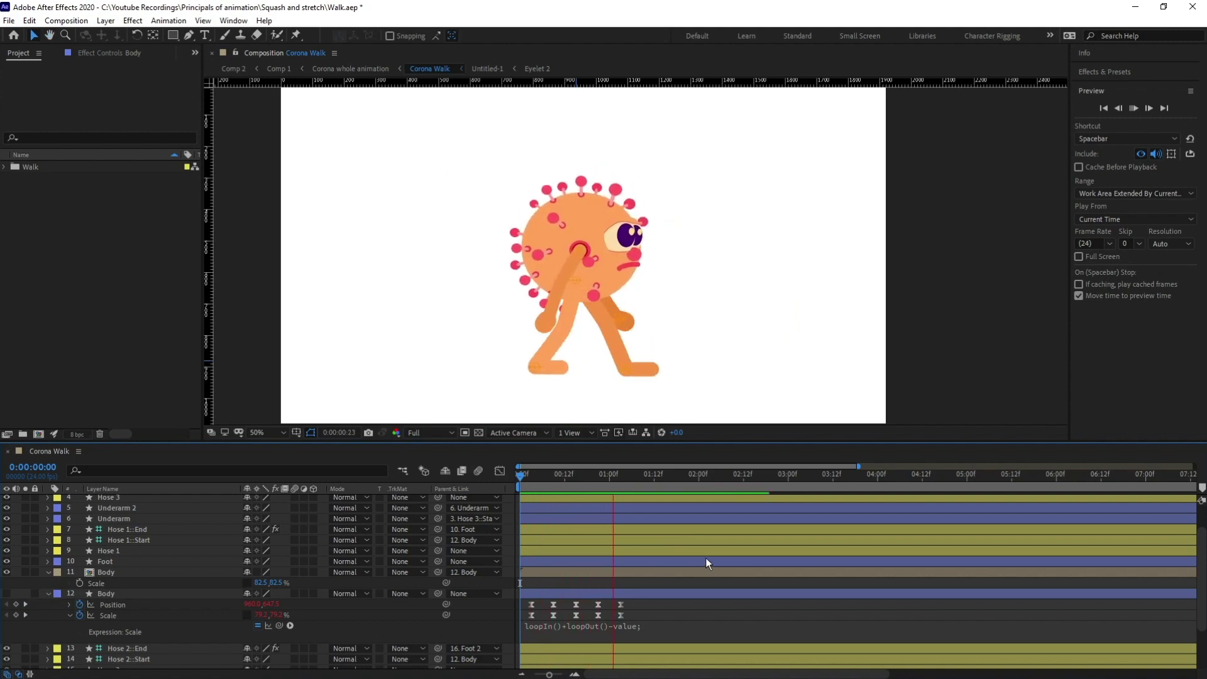
{"action": "key", "text": "space"}
Shift all the Body layer's Scale keyframes three frames later than the Position keyframes, so the first falls on frame 6
{"action": "left_click", "coordinate": [529, 481]}
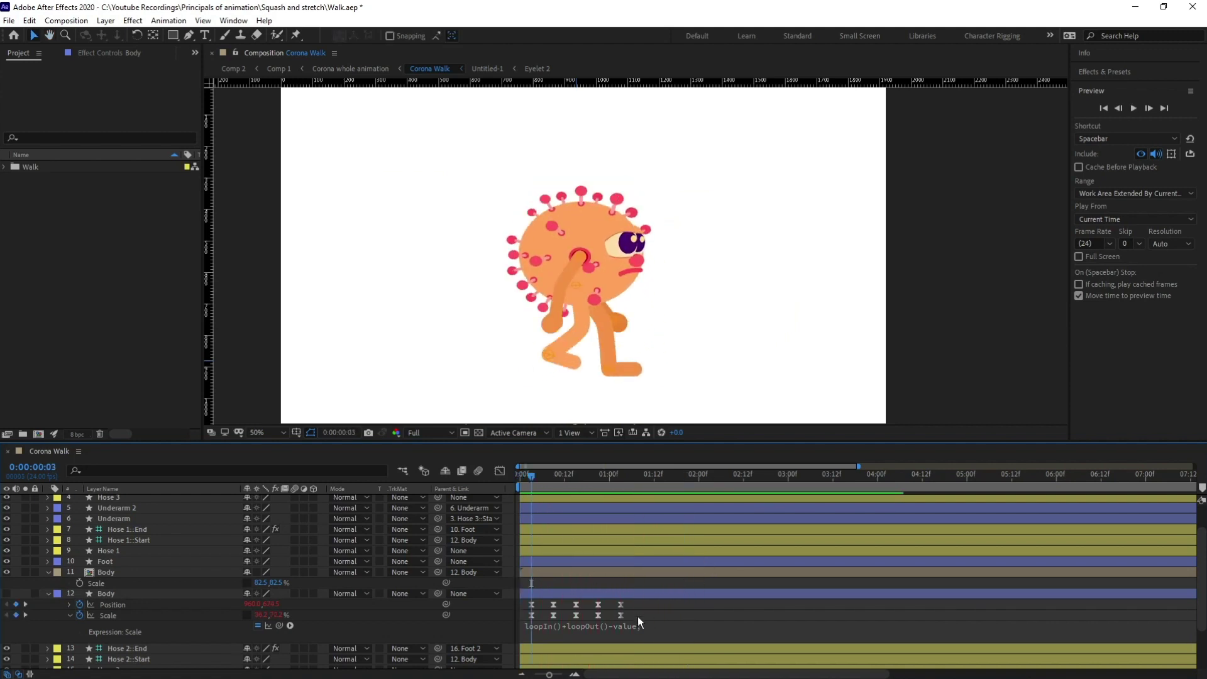
{"action": "left_click_drag", "start_coordinate": [637, 616], "coordinate": [554, 616]}
{"action": "key", "text": "="}
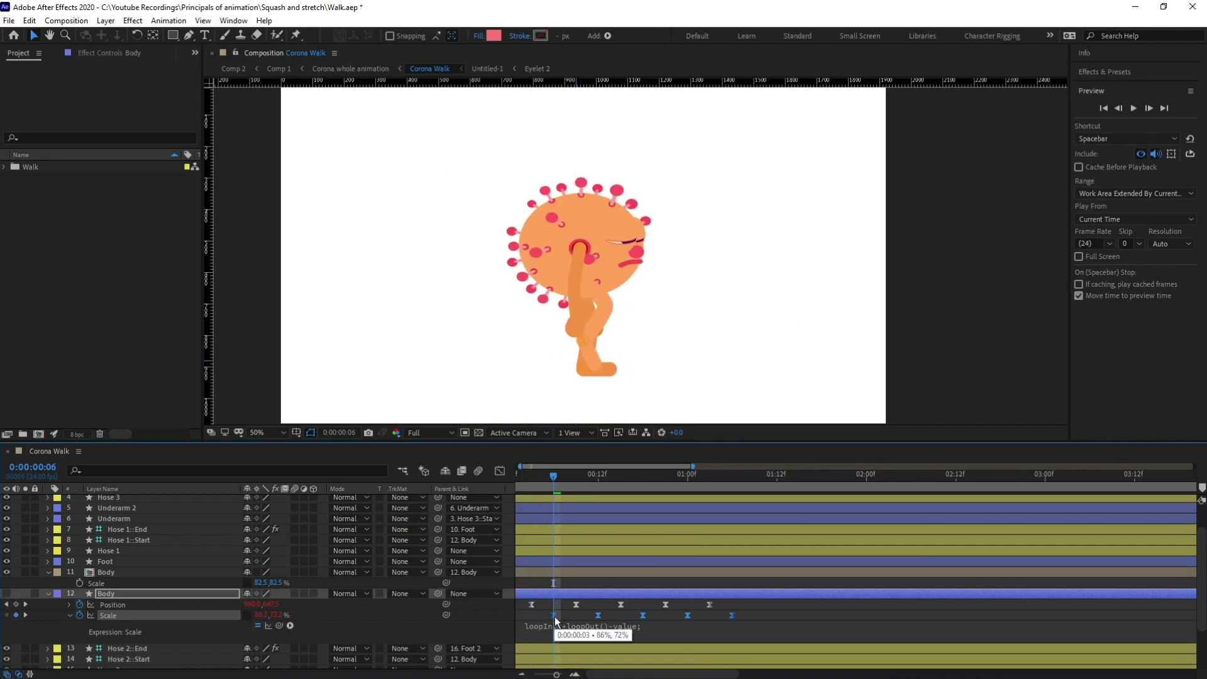
{"action": "key", "text": "-"}
{"action": "key", "text": "-"}
Play the walk from the start several times to judge the three-frame Scale offset
{"action": "left_click", "coordinate": [521, 482]}
{"action": "key", "text": "space"}
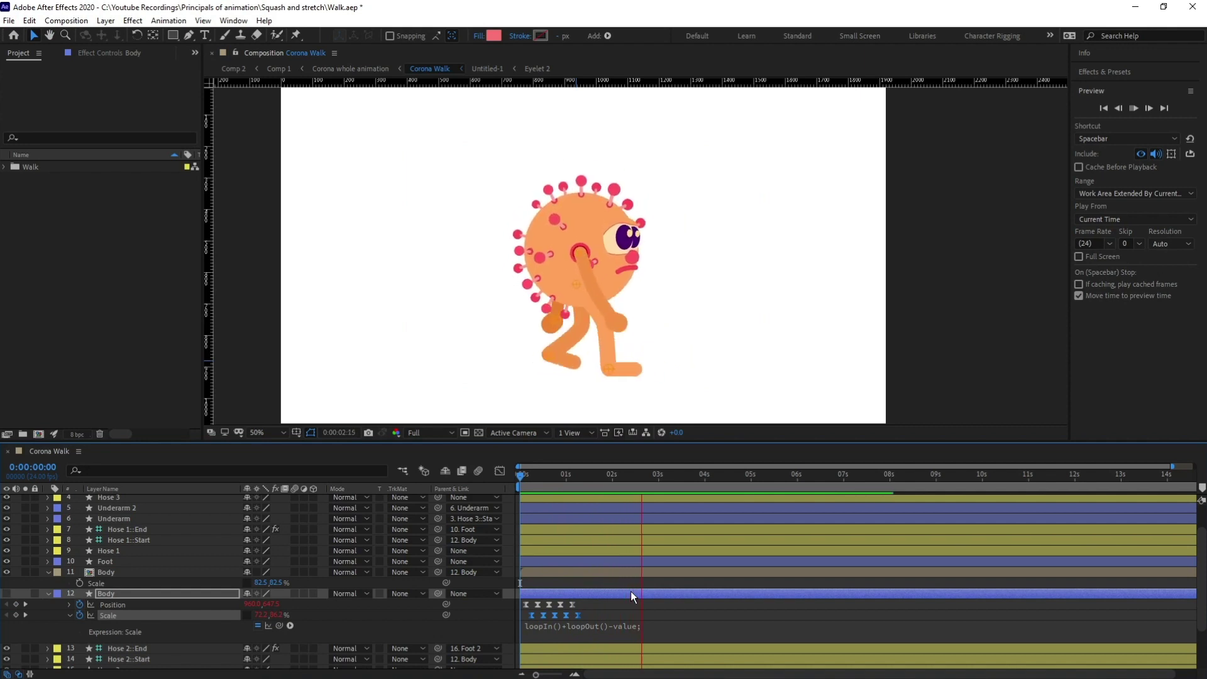
{"action": "key", "text": "space"}
{"action": "left_click_drag", "start_coordinate": [535, 479], "coordinate": [504, 476]}
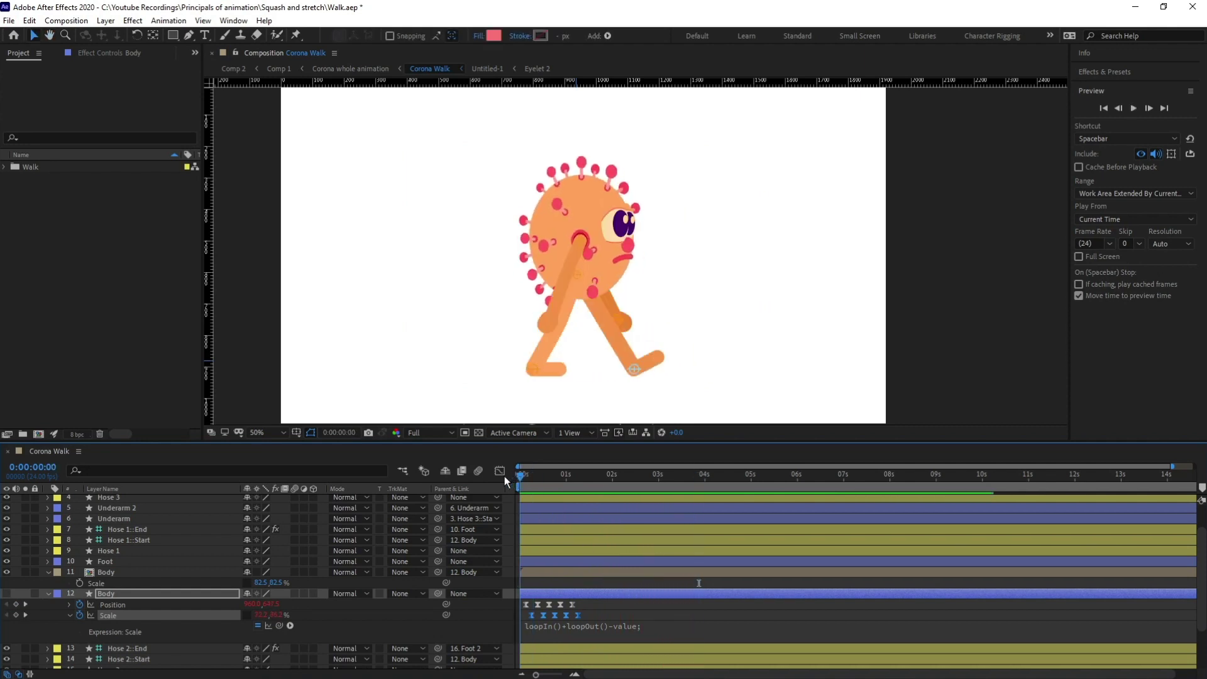
{"action": "key", "text": "space"}
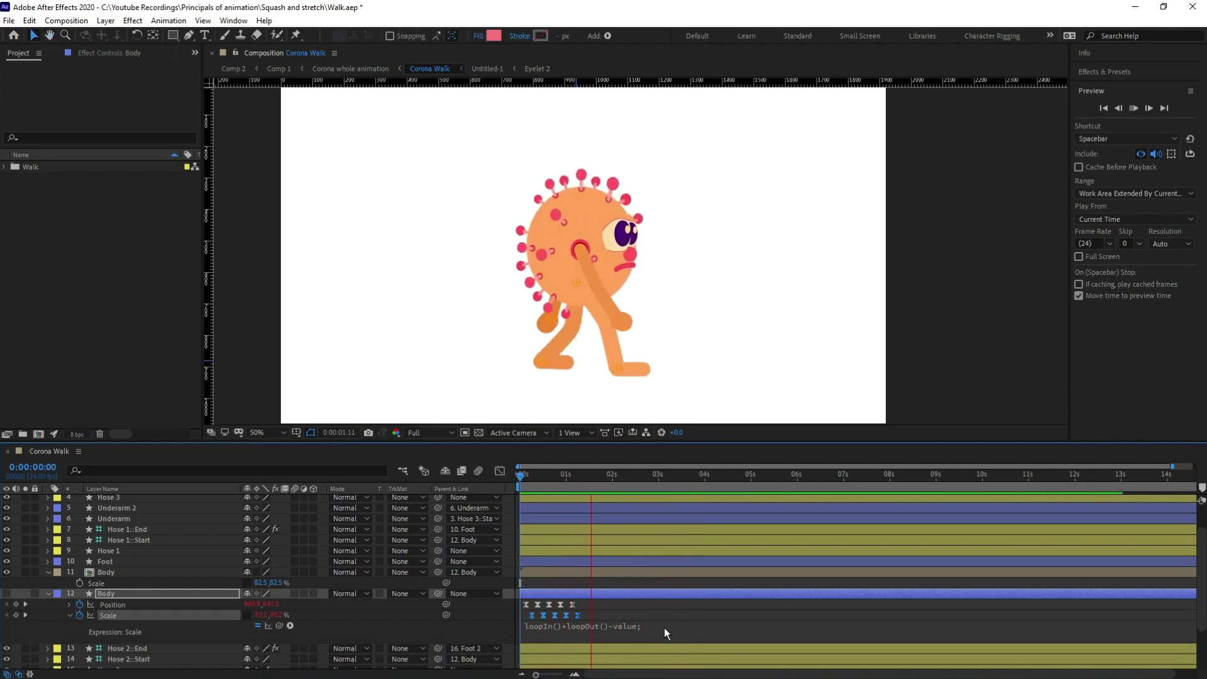
{"action": "key", "text": "space"}
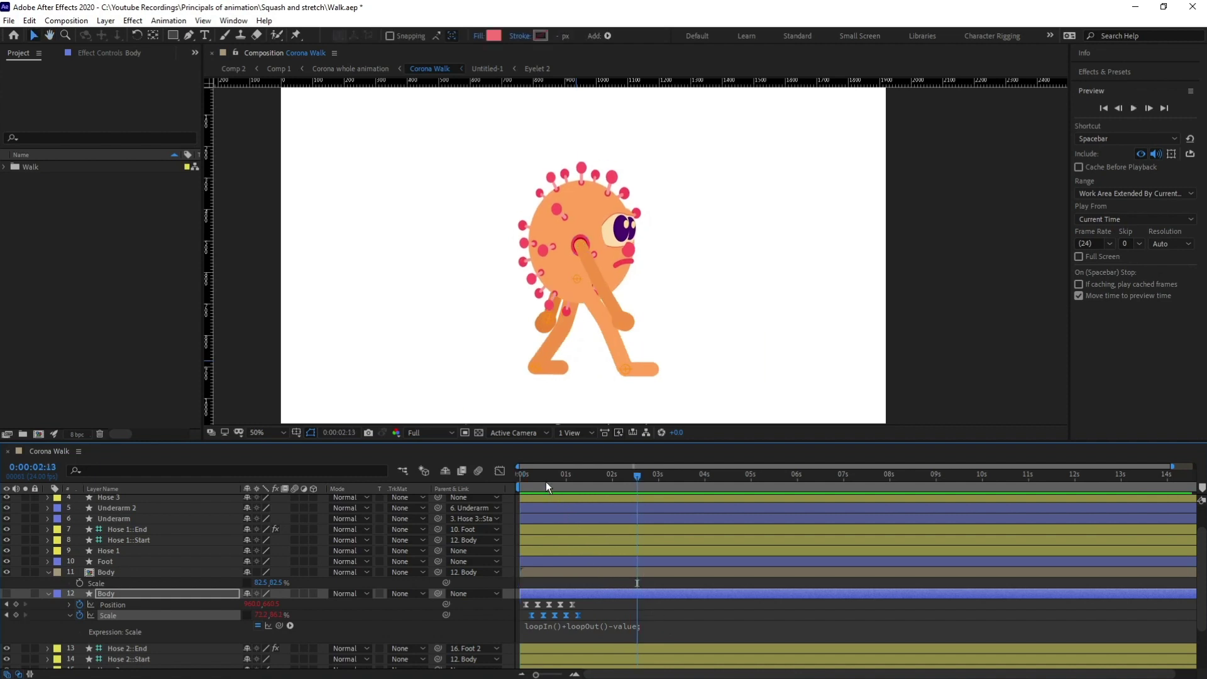
{"action": "left_click_drag", "start_coordinate": [545, 481], "coordinate": [488, 481]}
{"action": "key", "text": "space"}
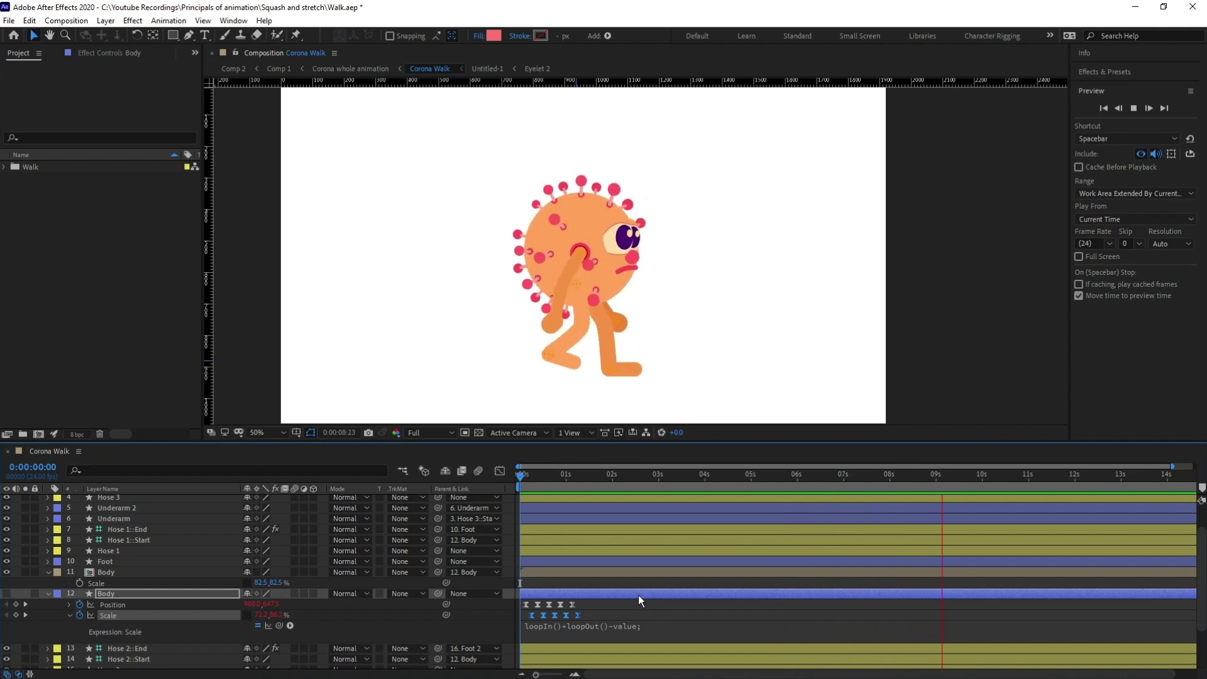
{"action": "key", "text": "space"}
Shift the Body's Scale keyframes one more frame so the first falls on frame 7, and replay the walk from the start
{"action": "left_click", "coordinate": [532, 472]}
{"action": "left_click_drag", "start_coordinate": [532, 473], "coordinate": [530, 473]}
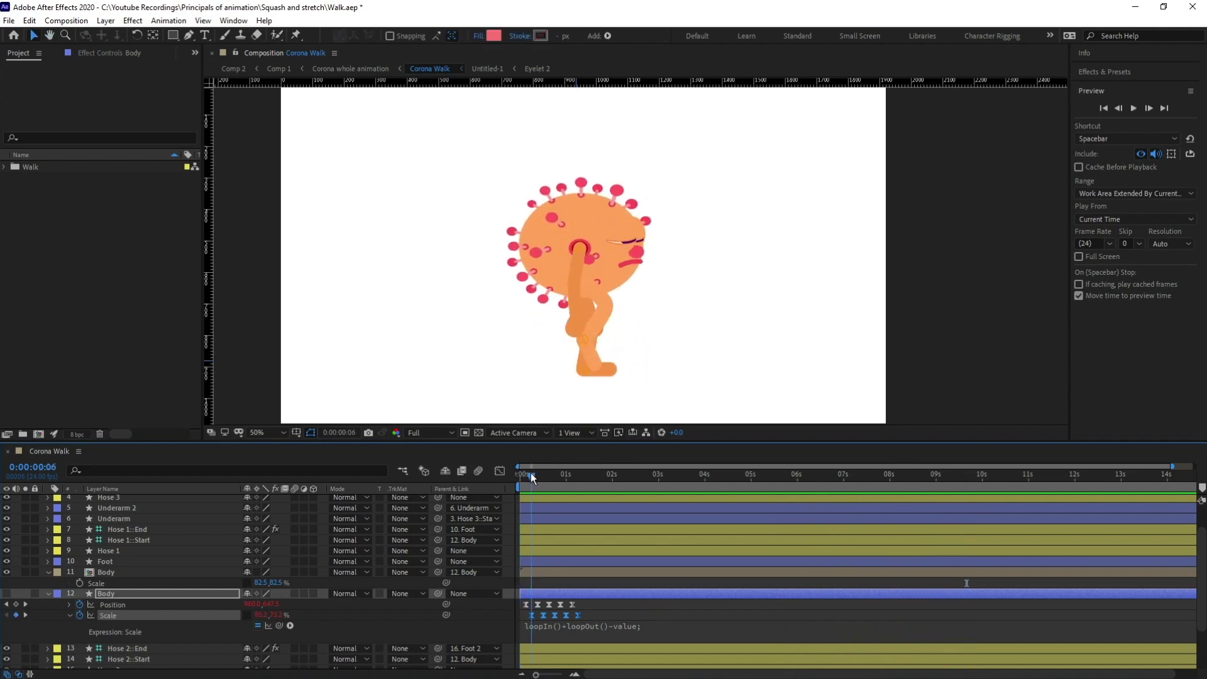
{"action": "key", "text": "equal"}
{"action": "key", "text": "equal"}
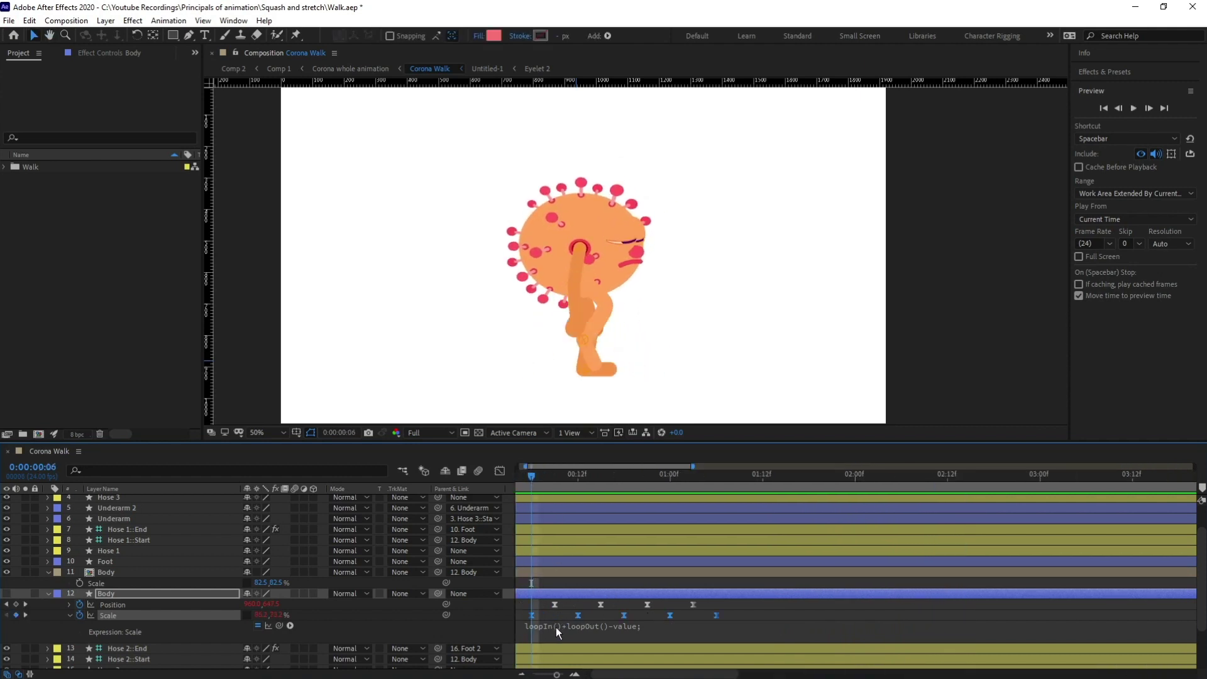
{"action": "key", "text": "Page_Down"}
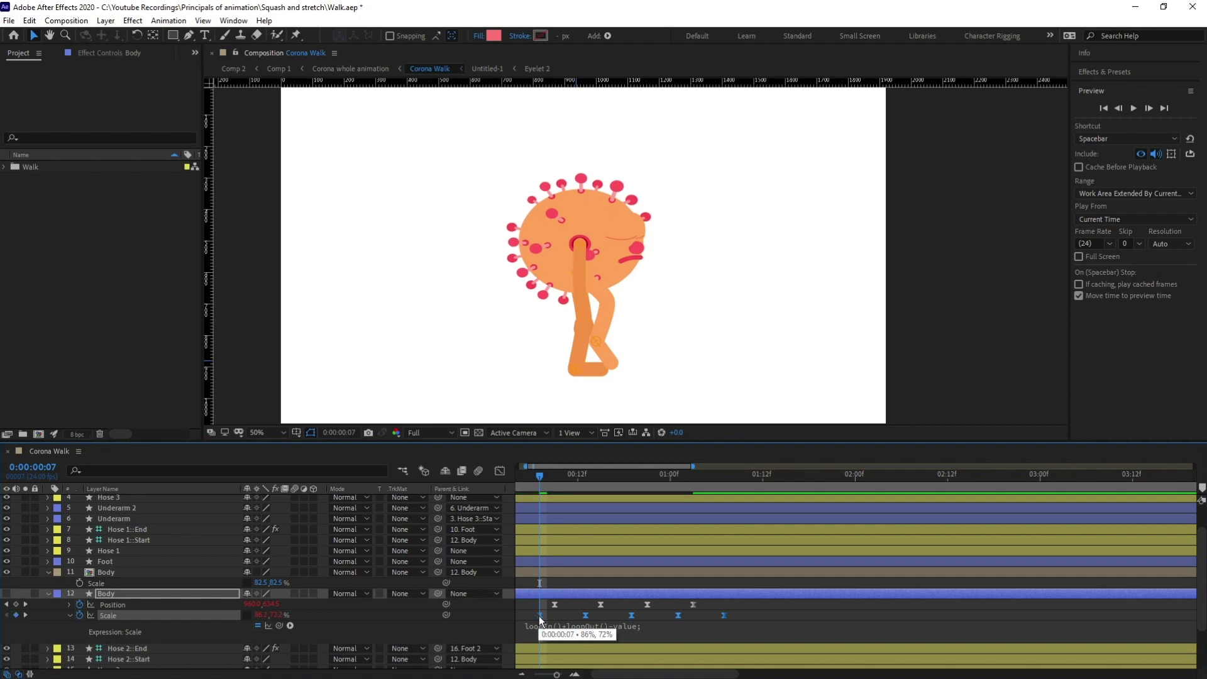
{"action": "key", "text": "minus"}
{"action": "key", "text": "minus"}
{"action": "key", "text": "minus"}
{"action": "left_click_drag", "start_coordinate": [530, 475], "coordinate": [507, 475]}
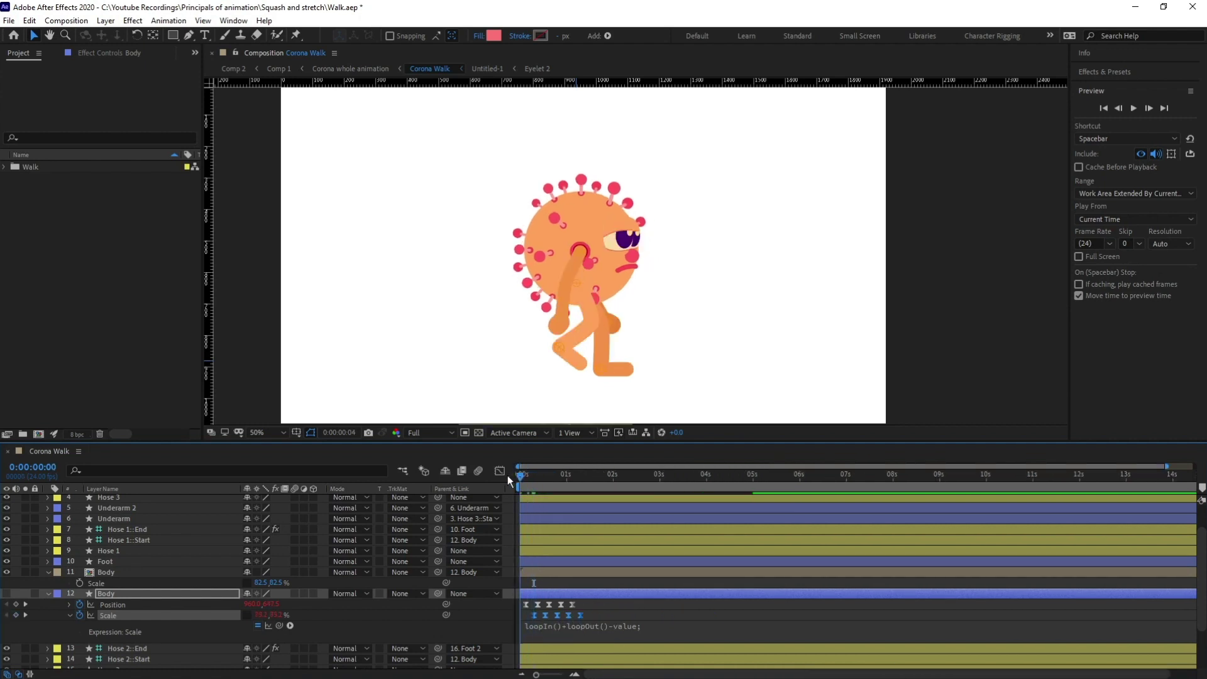
{"action": "key", "text": "space"}
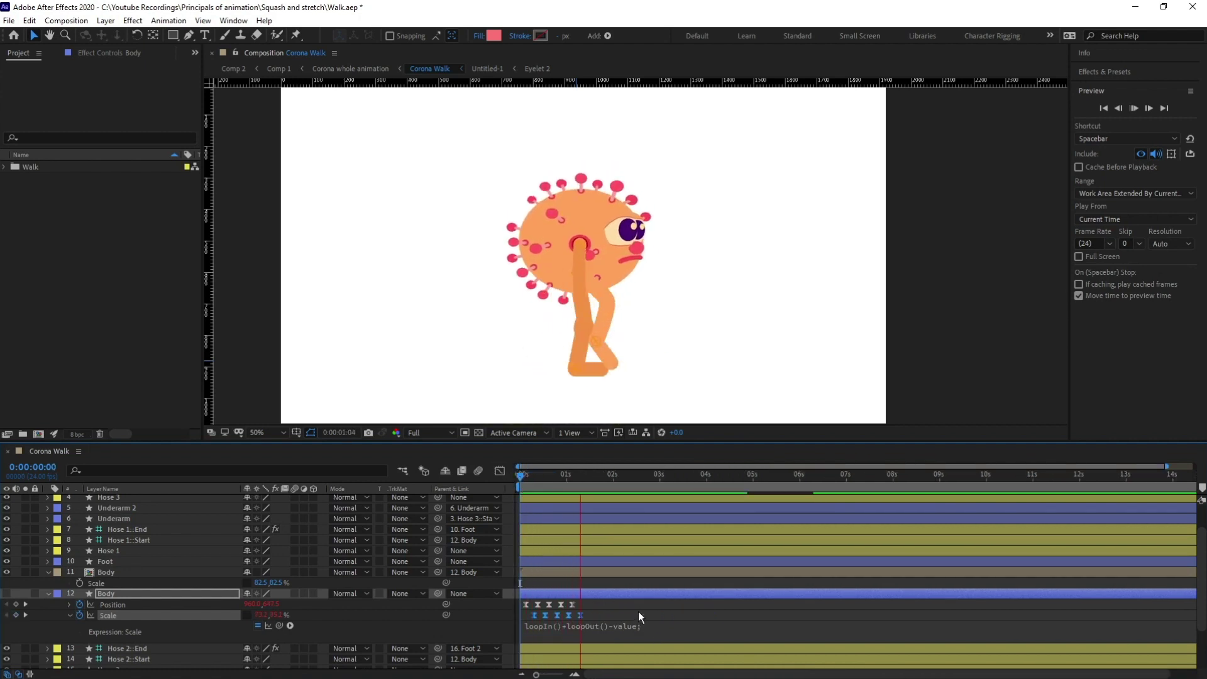